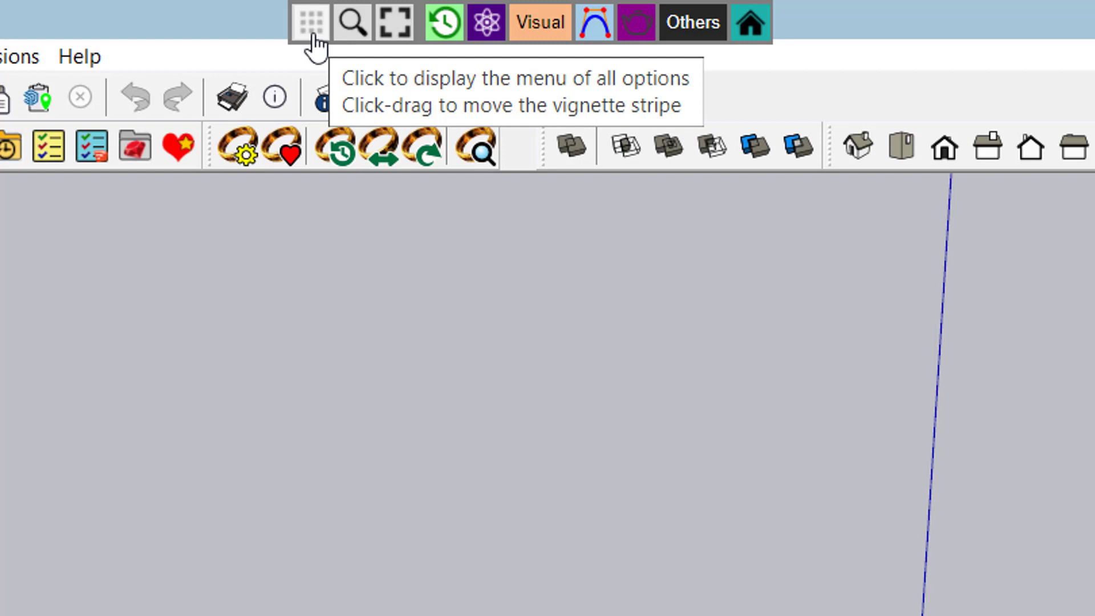
# Reposition the LOTT vignette stripe slightly and set the size of its vignettes to Extra Large
pyautogui.moveTo(313, 26); pyautogui.dragTo(337, 26)
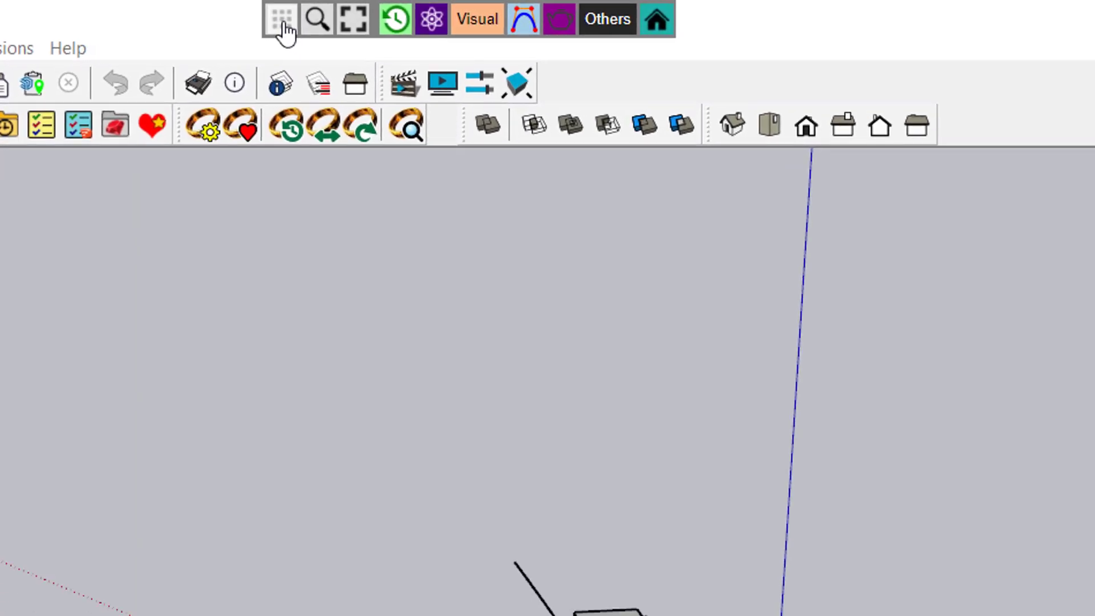
pyautogui.click(282, 22)
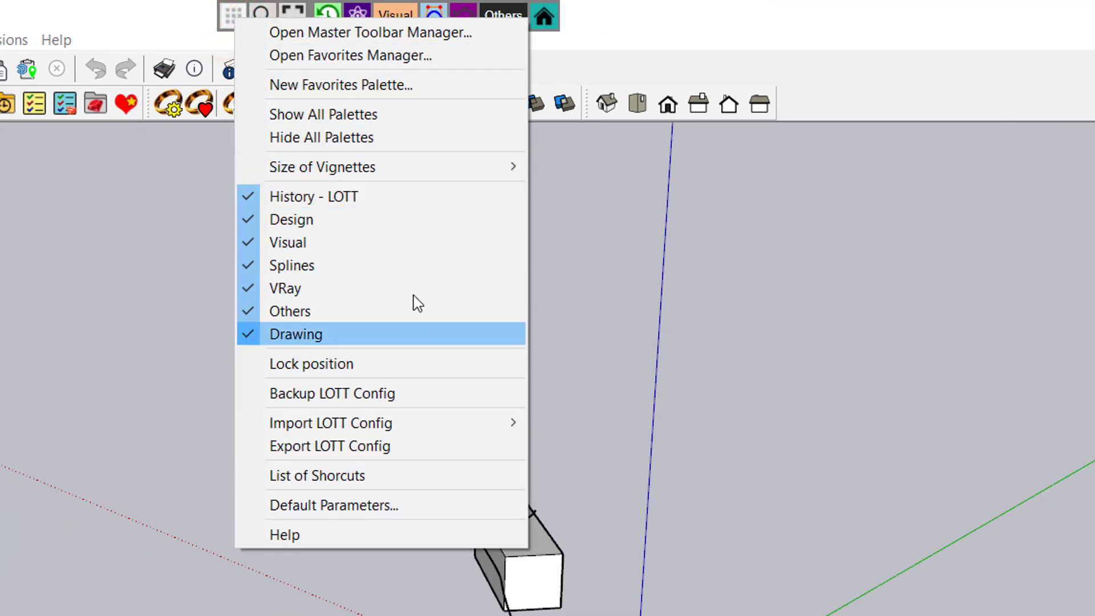
pyautogui.moveTo(452, 184)
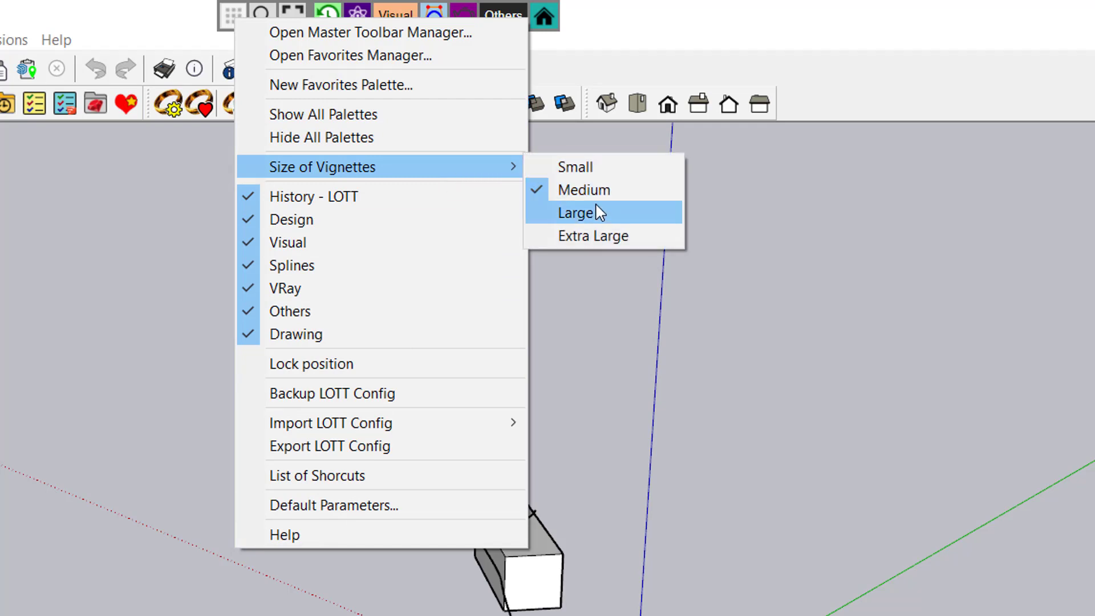
pyautogui.click(597, 240)
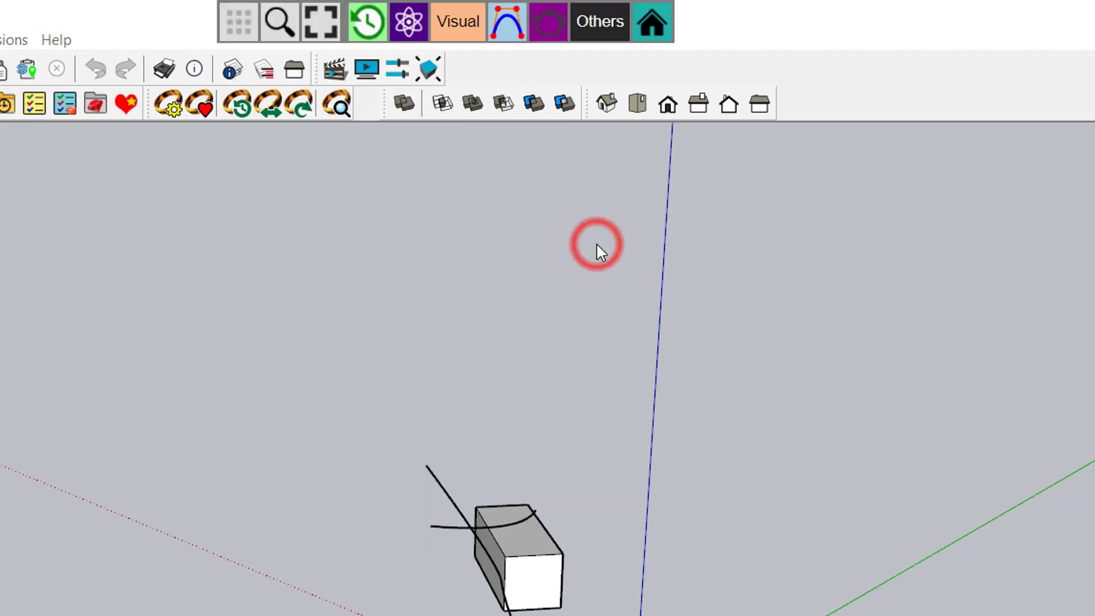
# Set the size of the LOTT vignettes to Medium
pyautogui.click(239, 21)
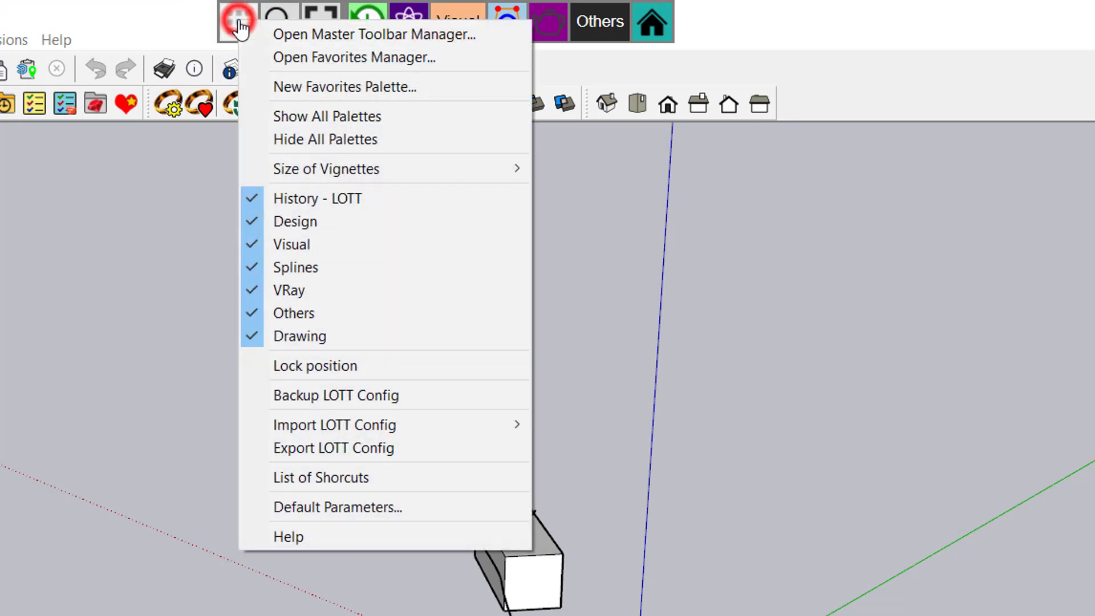
pyautogui.moveTo(399, 166)
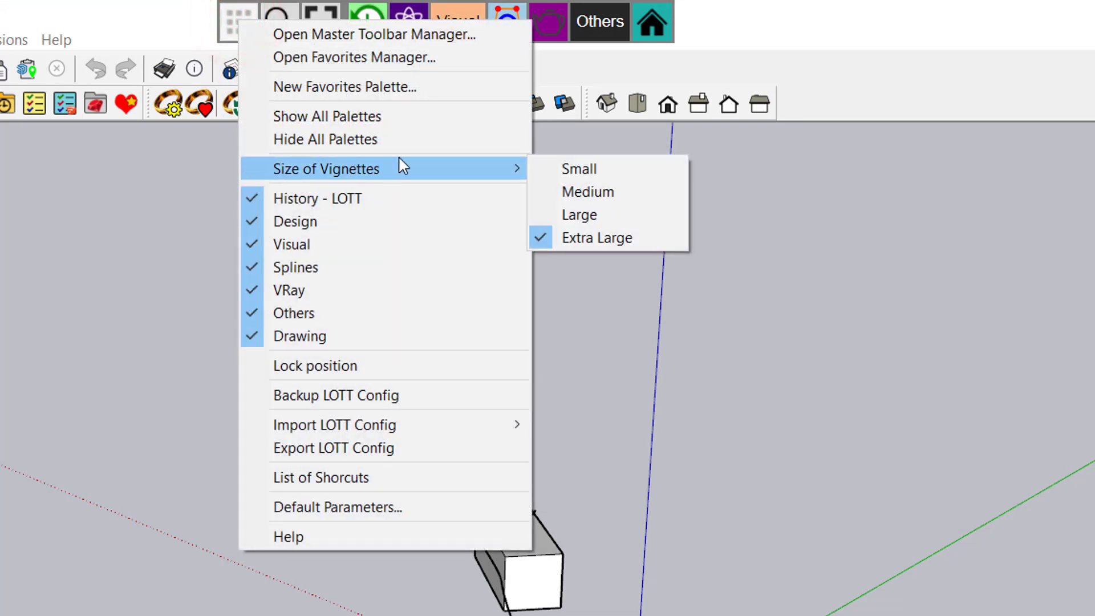
pyautogui.click(611, 194)
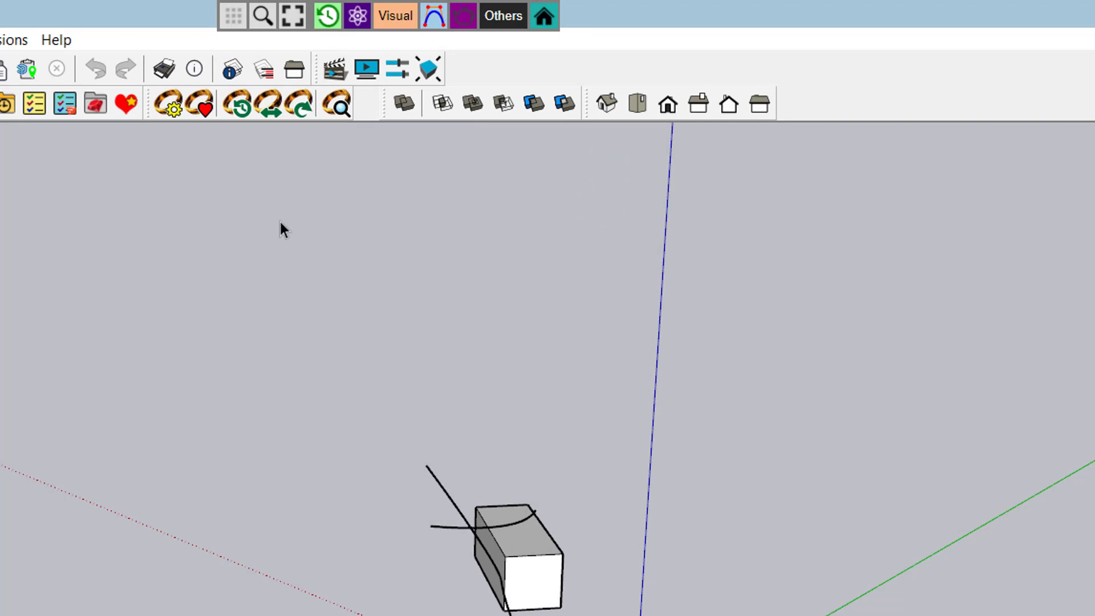
# View the Master Toolbar Manager with its personal and native commands, and close it
pyautogui.click(235, 19)
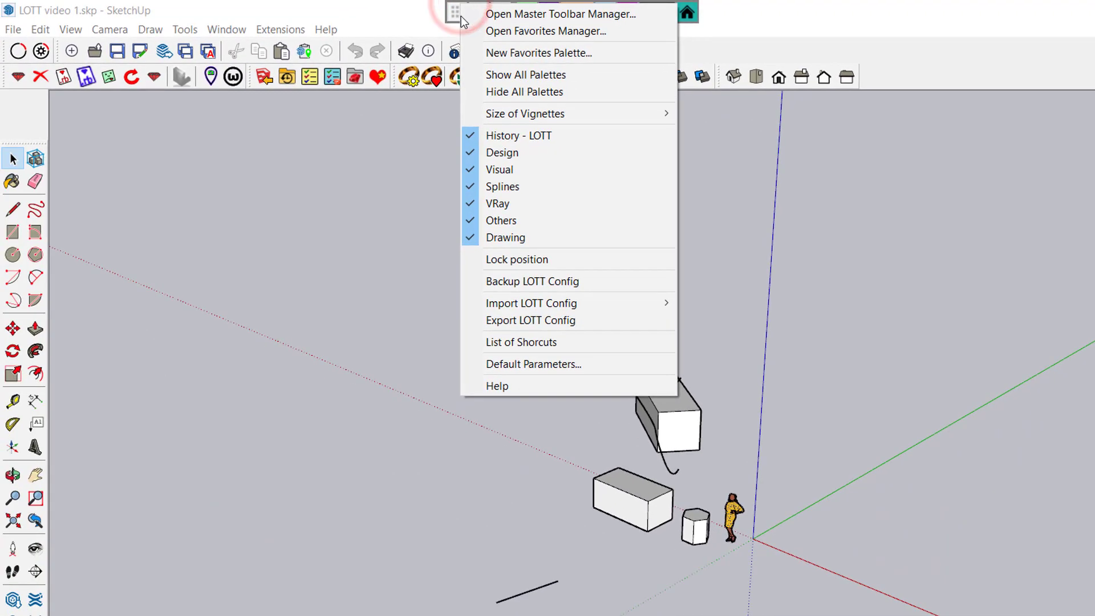
pyautogui.click(477, 16)
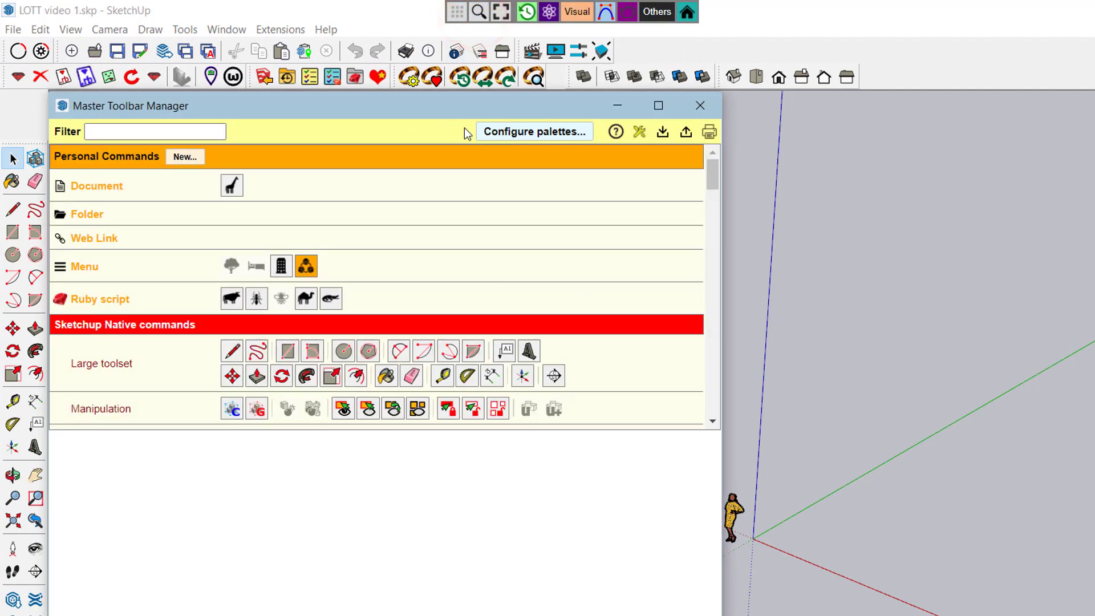
pyautogui.click(700, 105)
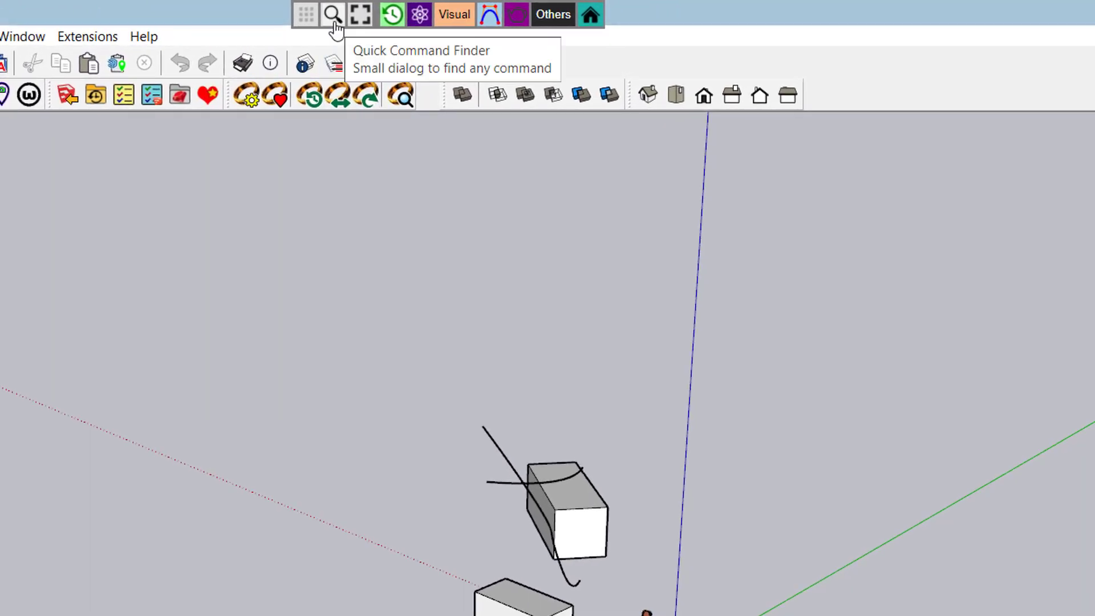
# Search for "joint" in the Quick Command Finder and close the finder
pyautogui.click(335, 18)
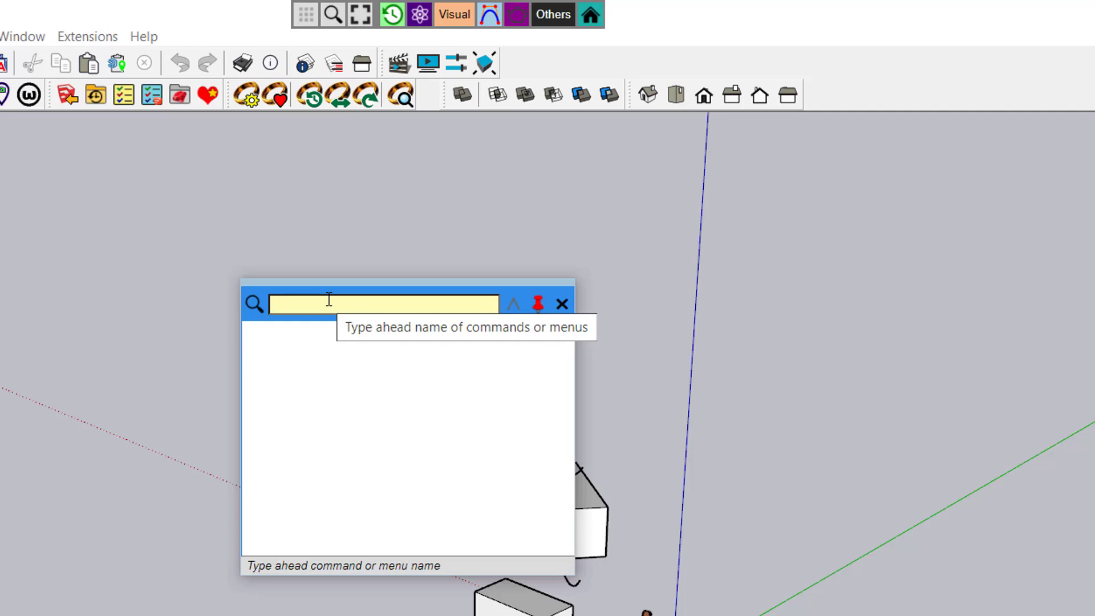
pyautogui.write('joint')
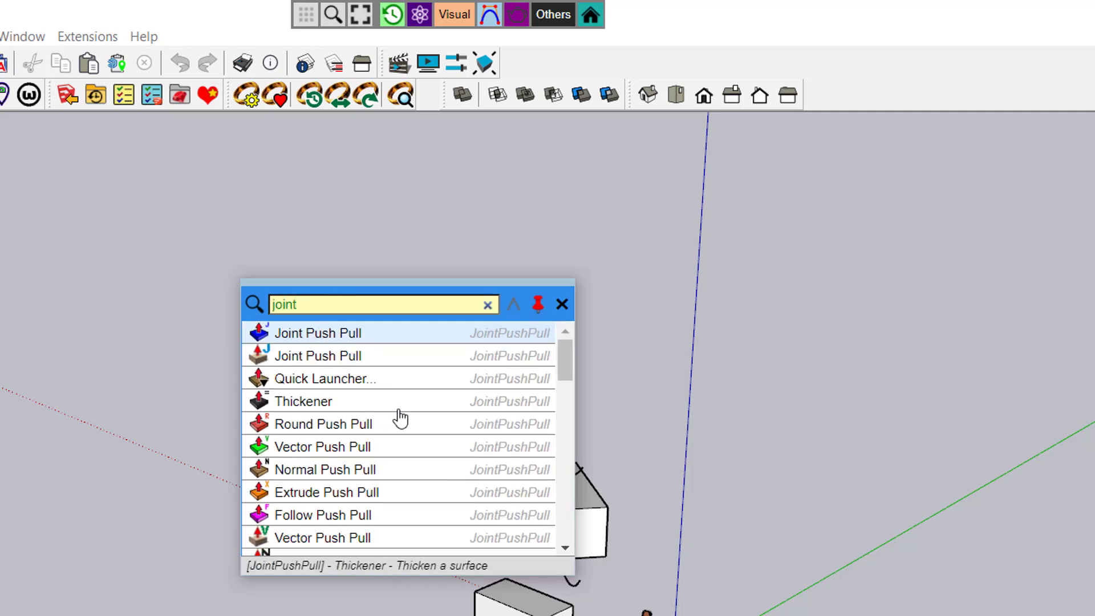
pyautogui.click(562, 305)
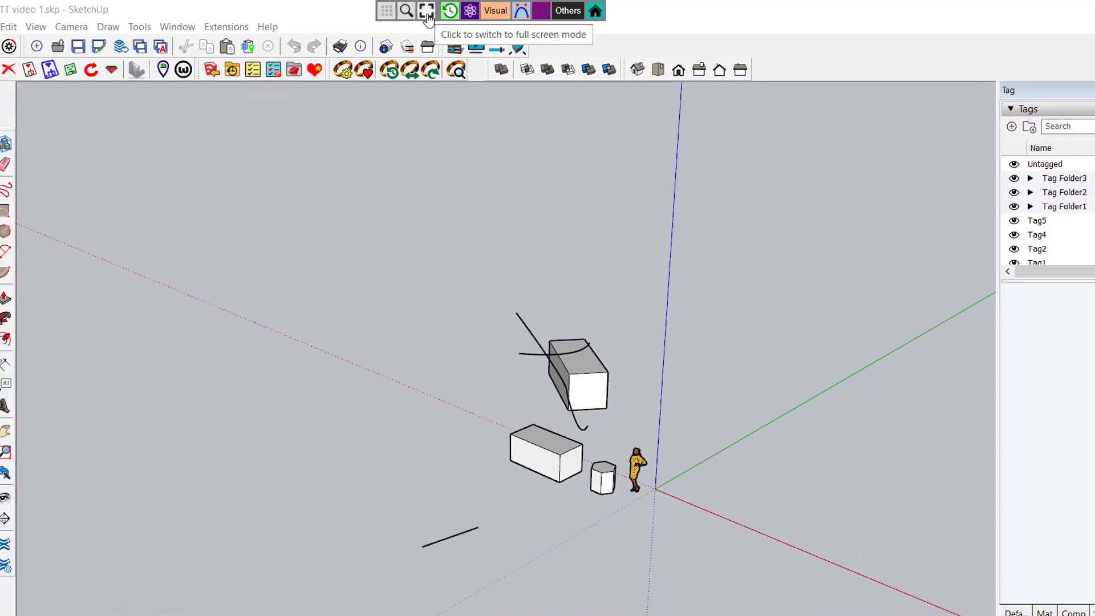
# Try full screen mode and exit it, and view the CleanScreen configuration options without changing them
pyautogui.click(362, 16)
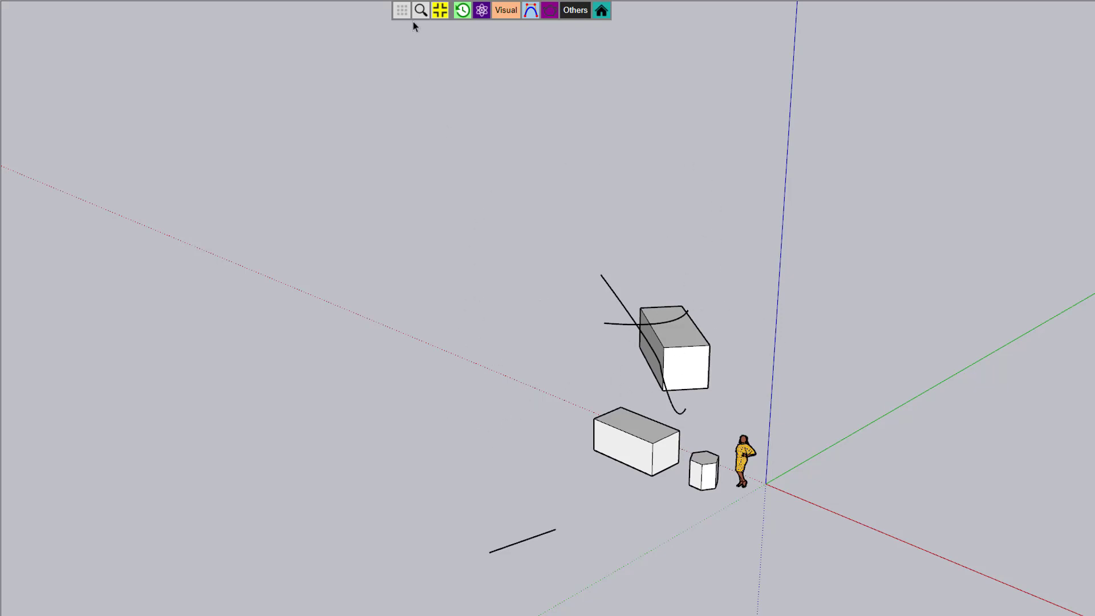
pyautogui.click(440, 11)
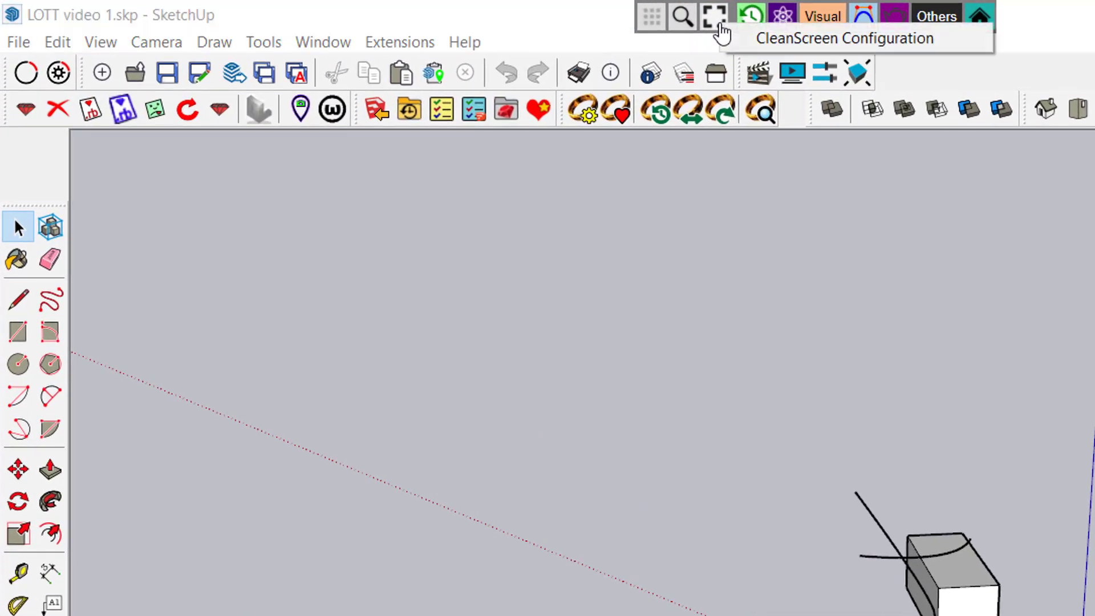
pyautogui.click(810, 38)
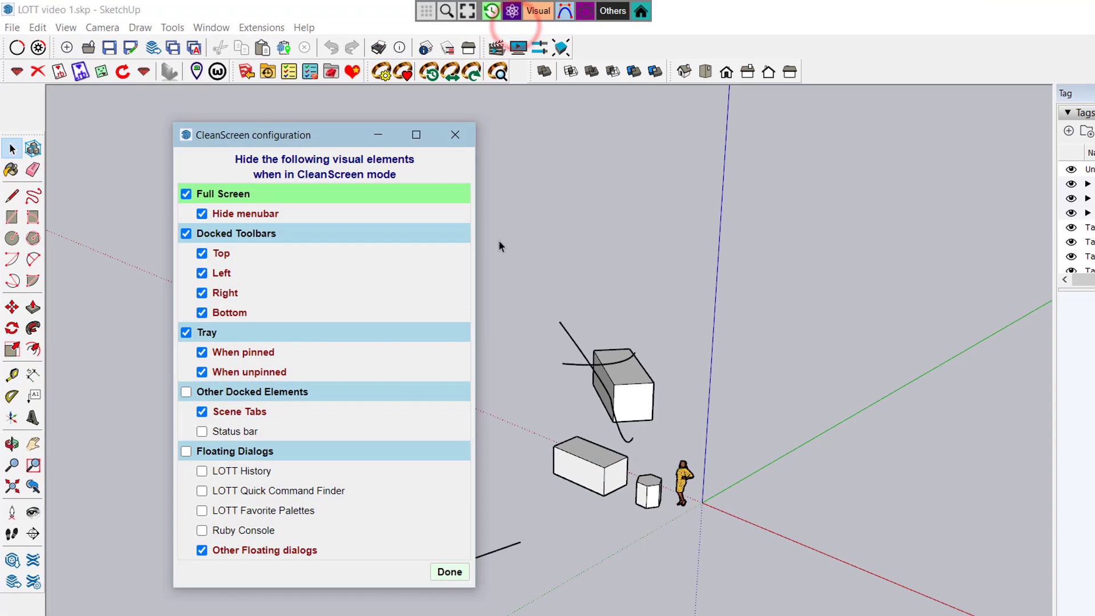
pyautogui.click(459, 134)
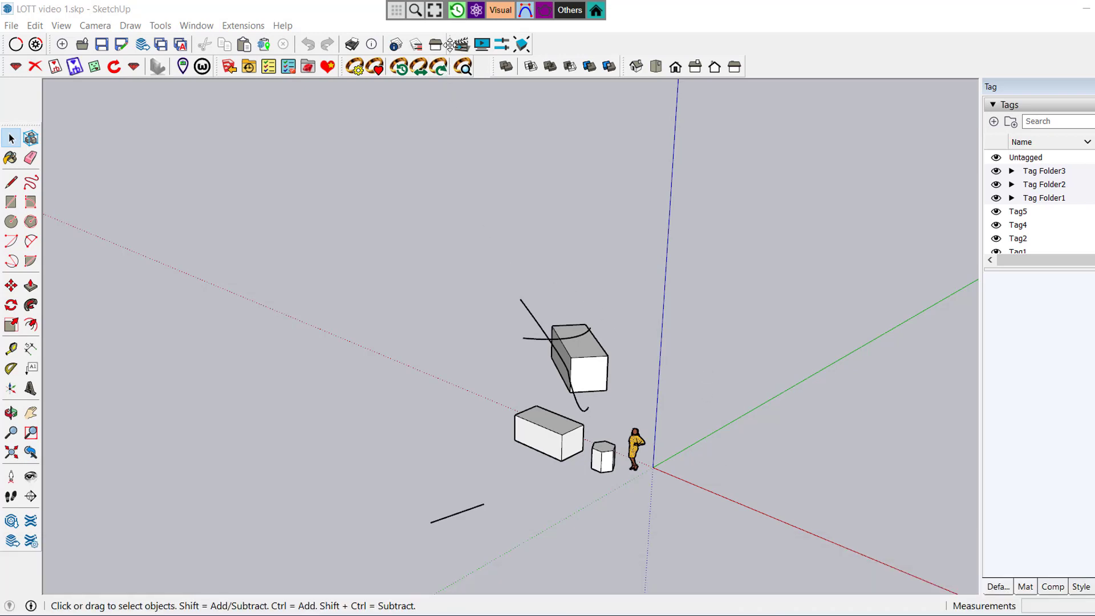
# Start the Bezier Classic curve tool from the Splines palette and exit it without drawing
pyautogui.moveTo(475, 11)
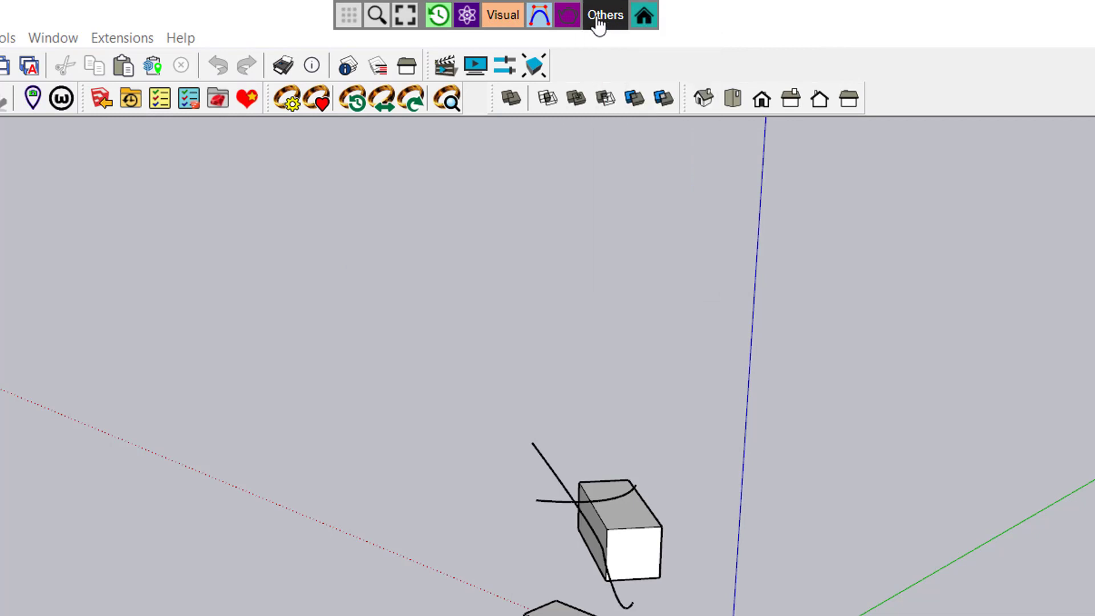
pyautogui.moveTo(539, 16)
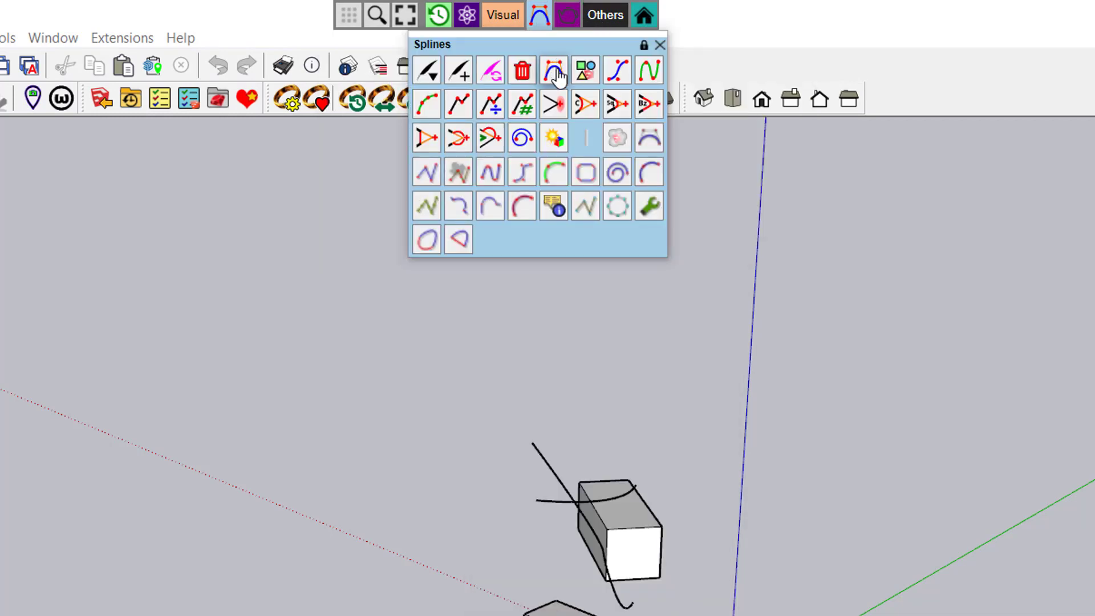
pyautogui.click(554, 71)
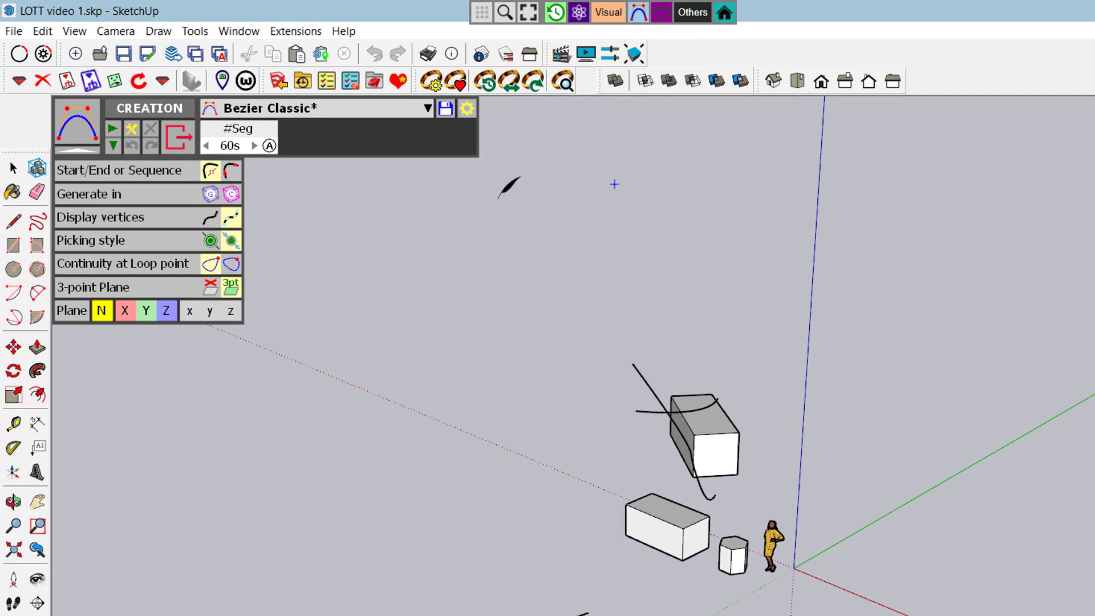
pyautogui.click(178, 142)
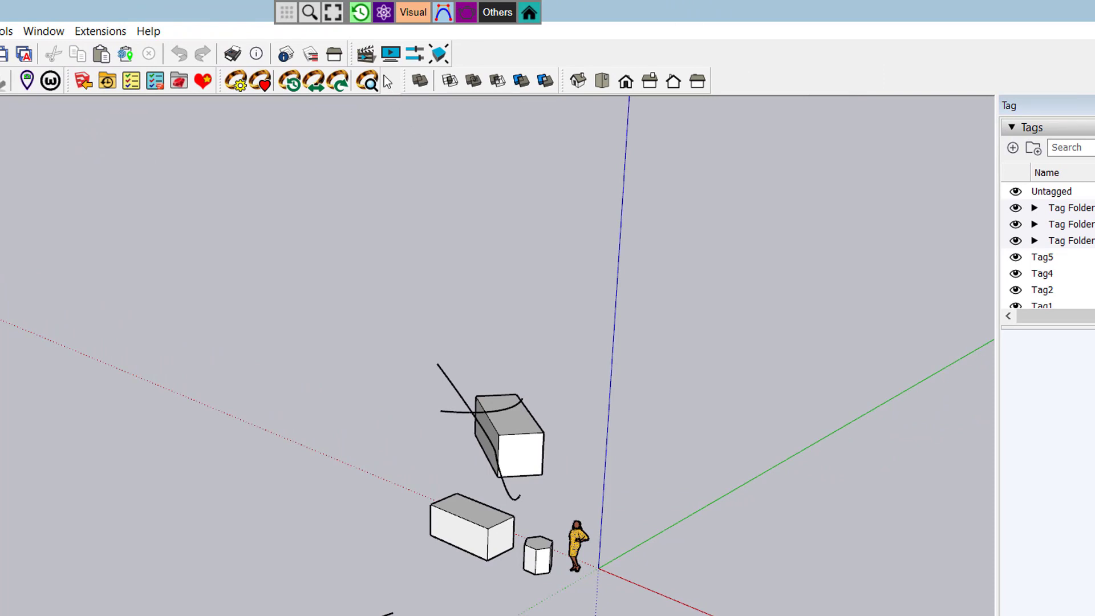
# Show the Splines palette permanently on screen and try to move it while it is locked
pyautogui.moveTo(443, 24)
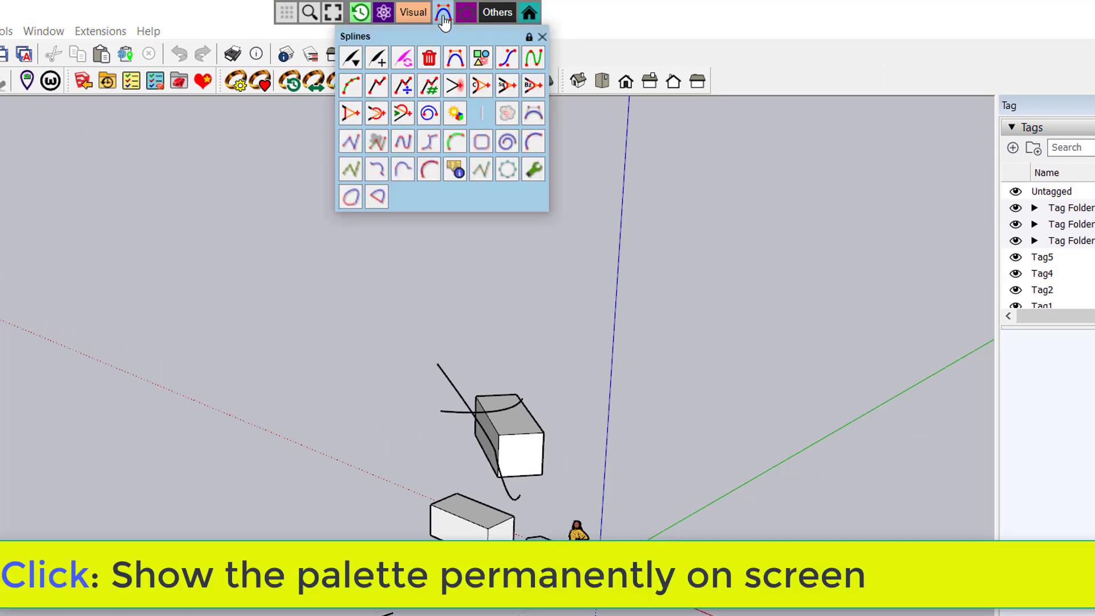
pyautogui.click(443, 17)
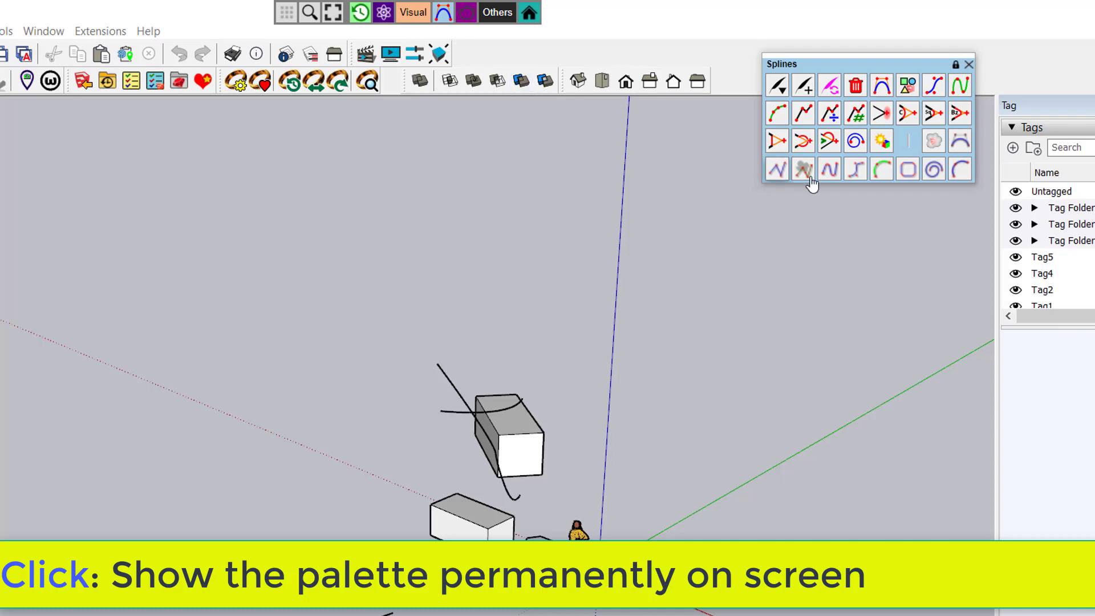
pyautogui.click(857, 60)
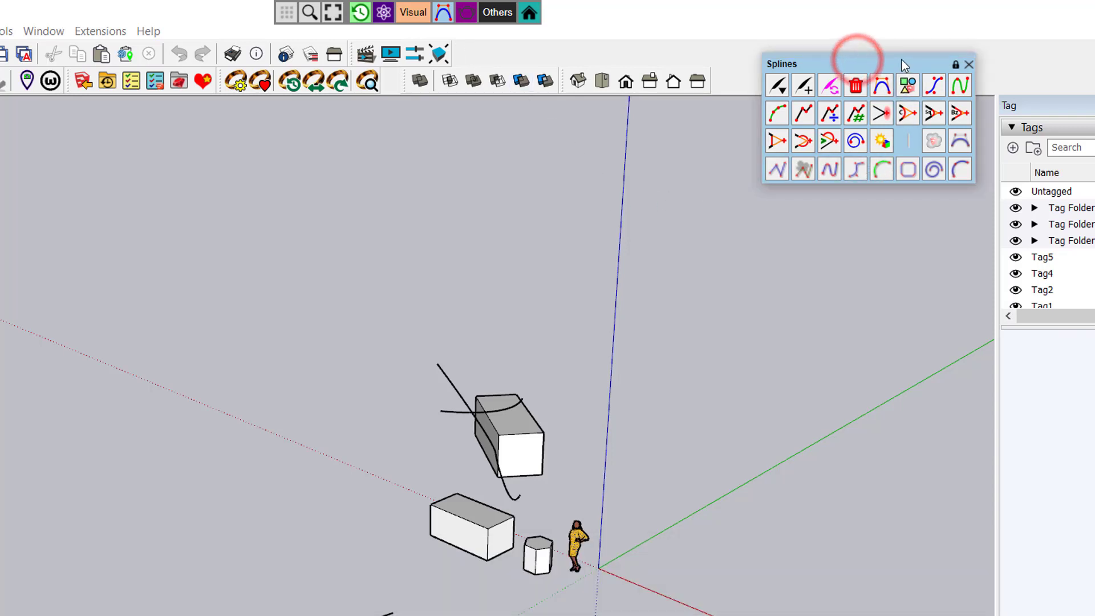
pyautogui.click(897, 61)
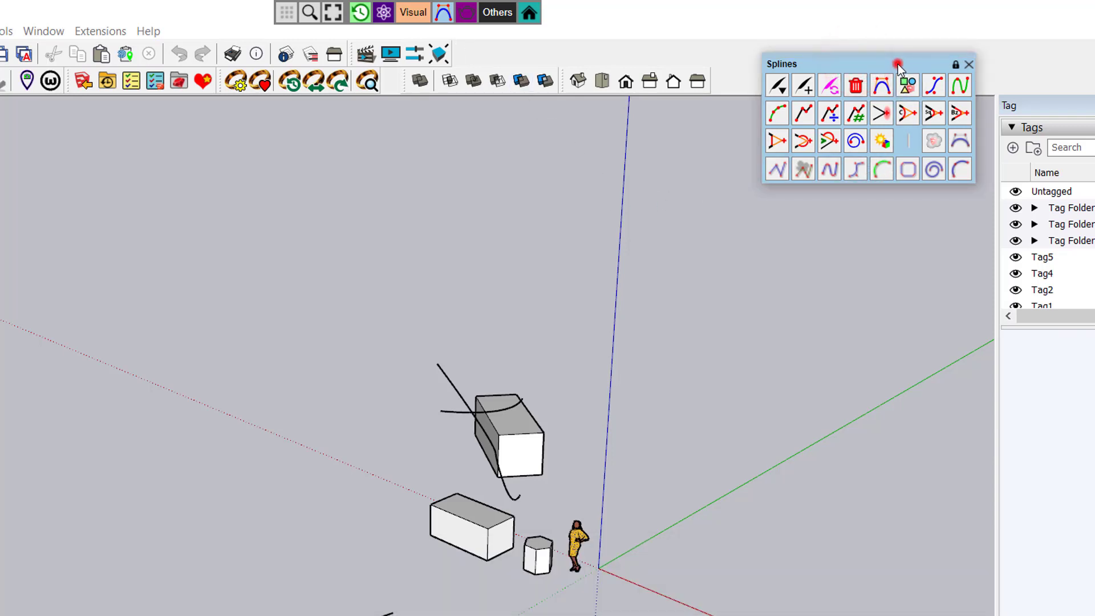
# Unlock the Splines palette and move it so that it partly overlaps the upper part of the Tags tray
pyautogui.click(955, 64)
pyautogui.moveTo(885, 67)
pyautogui.mouseDown()
pyautogui.moveTo(966, 67)
pyautogui.moveTo(878, 71)
pyautogui.moveTo(899, 73)
pyautogui.mouseUp()
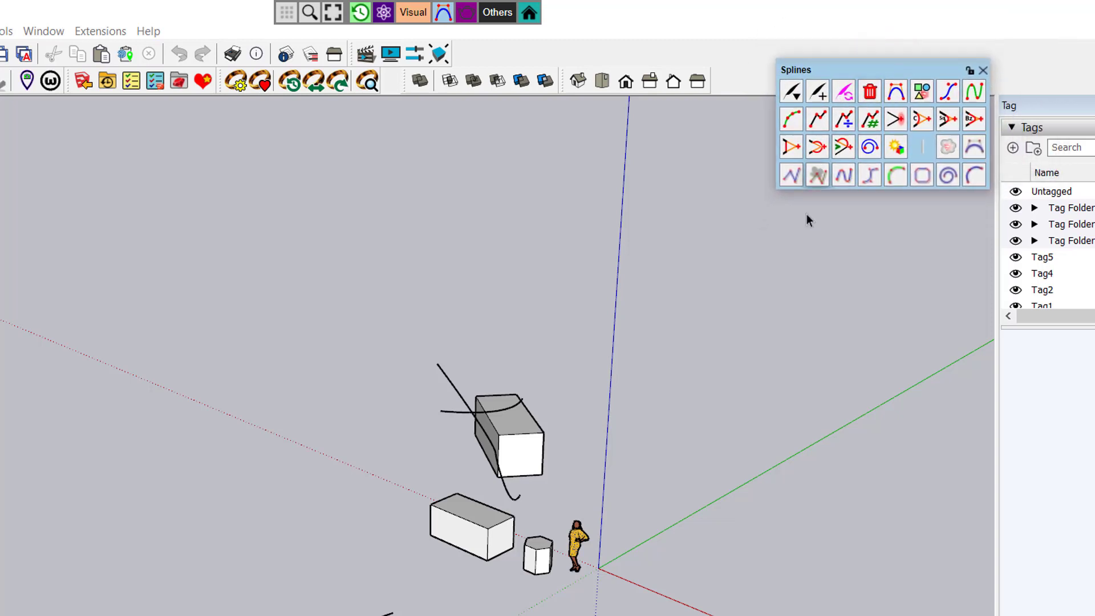
pyautogui.click(795, 247)
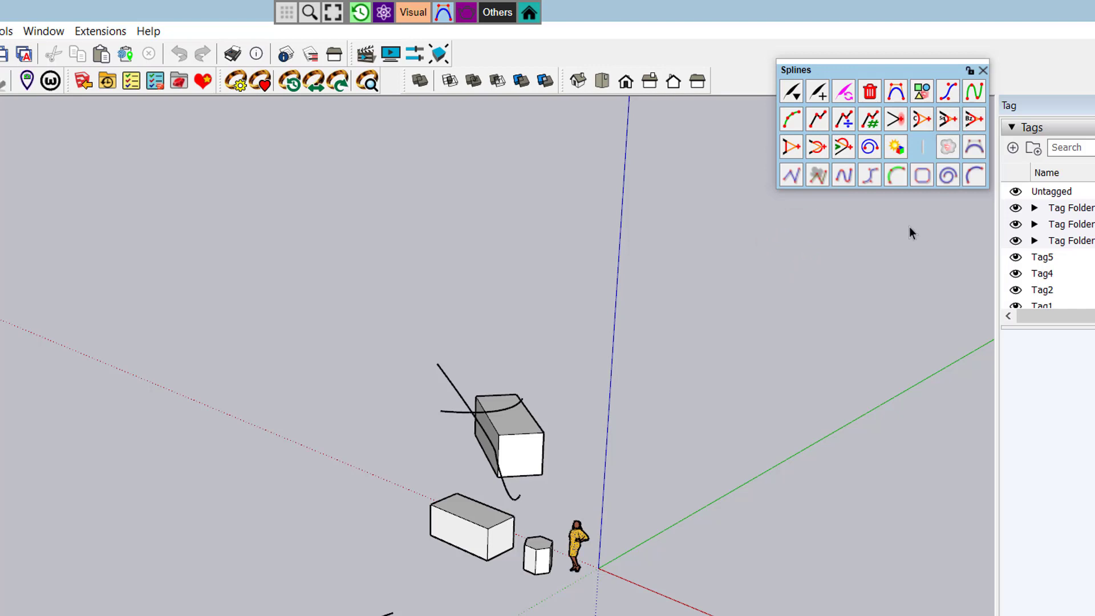
pyautogui.moveTo(872, 72); pyautogui.dragTo(962, 28)
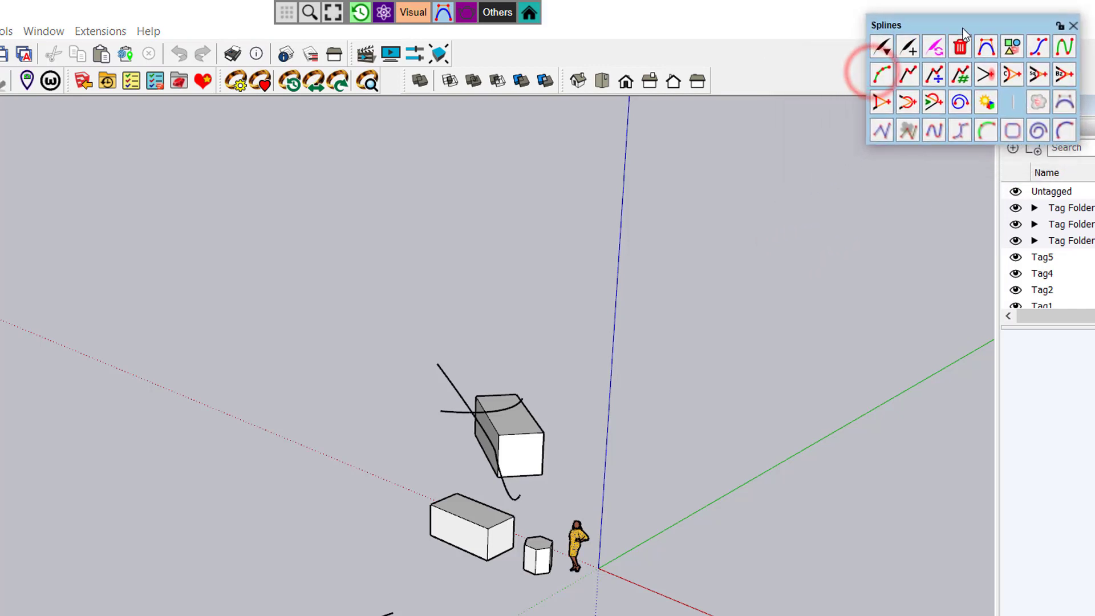
pyautogui.click(779, 211)
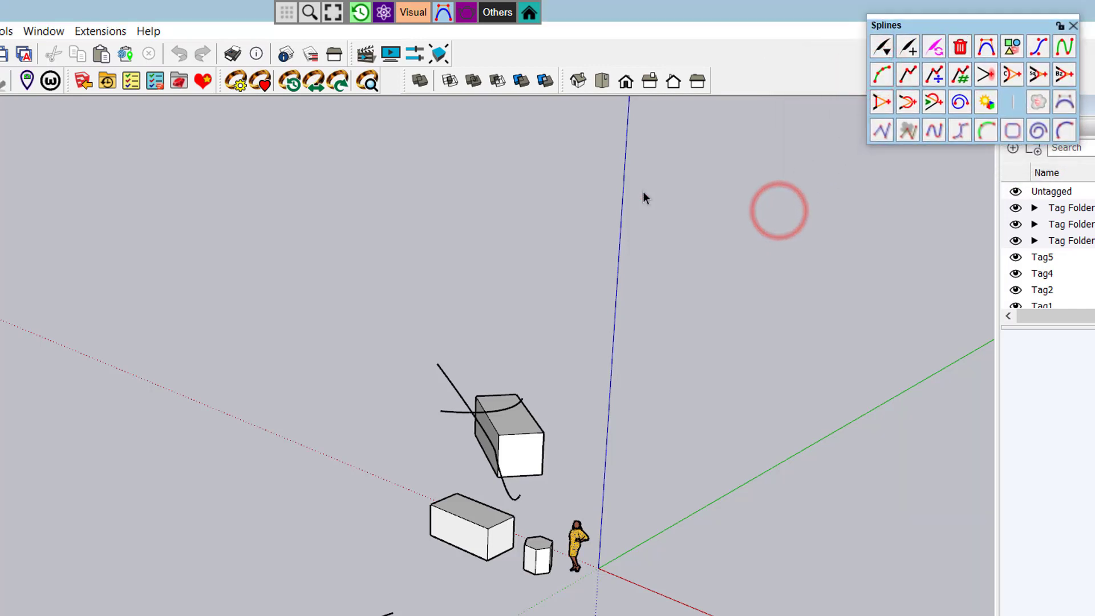
# Preview the contents of the Splines, VRay and History - LOTT palettes from the vignette stripe
pyautogui.click(413, 17)
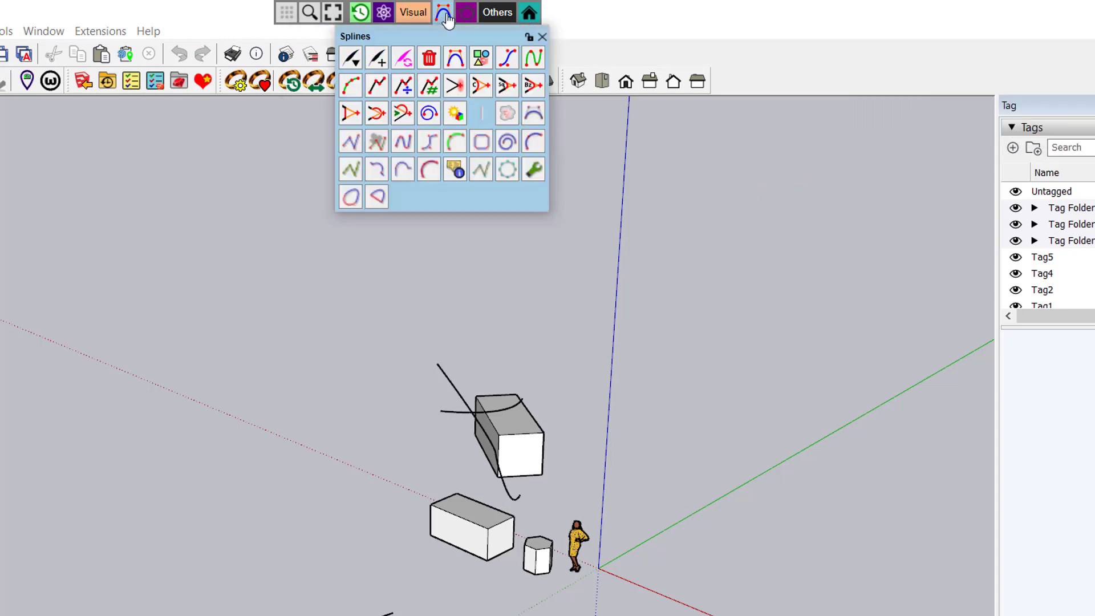
pyautogui.moveTo(505, 23)
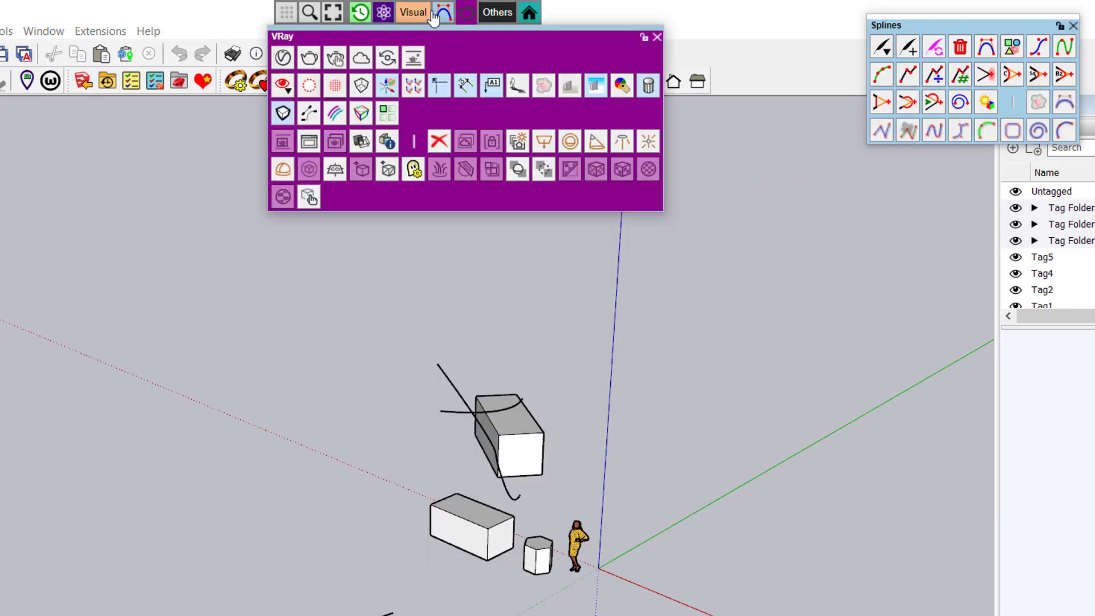
pyautogui.moveTo(365, 16)
pyautogui.click(679, 207)
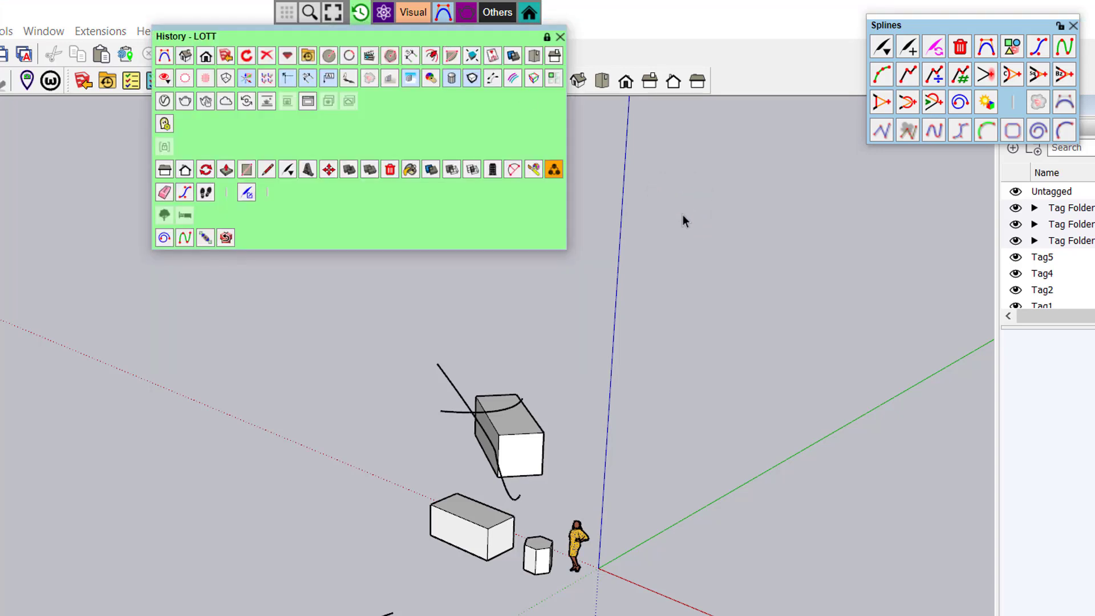
# Show the Others palette permanently, place it just below the Splines palette and extend its height to six rows of icons
pyautogui.click(497, 12)
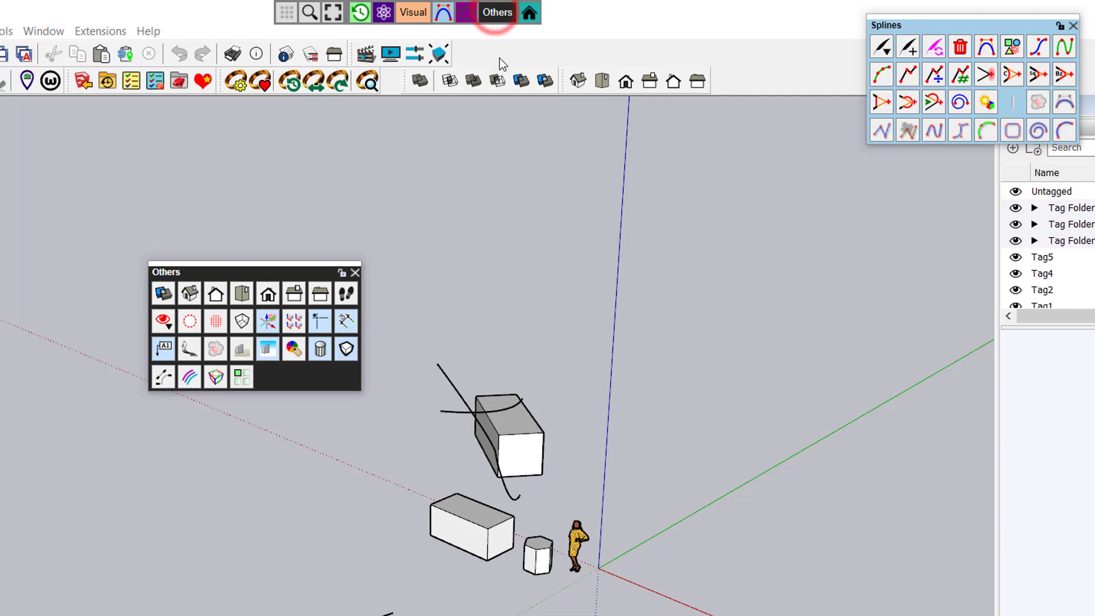
pyautogui.moveTo(282, 271); pyautogui.dragTo(909, 190)
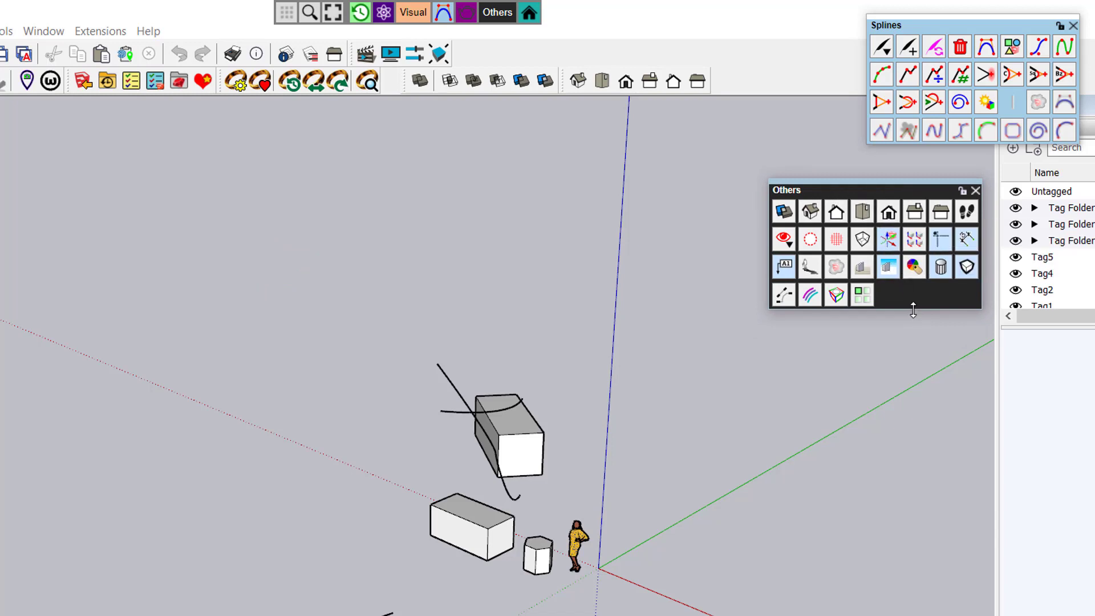
pyautogui.moveTo(914, 311); pyautogui.dragTo(920, 371)
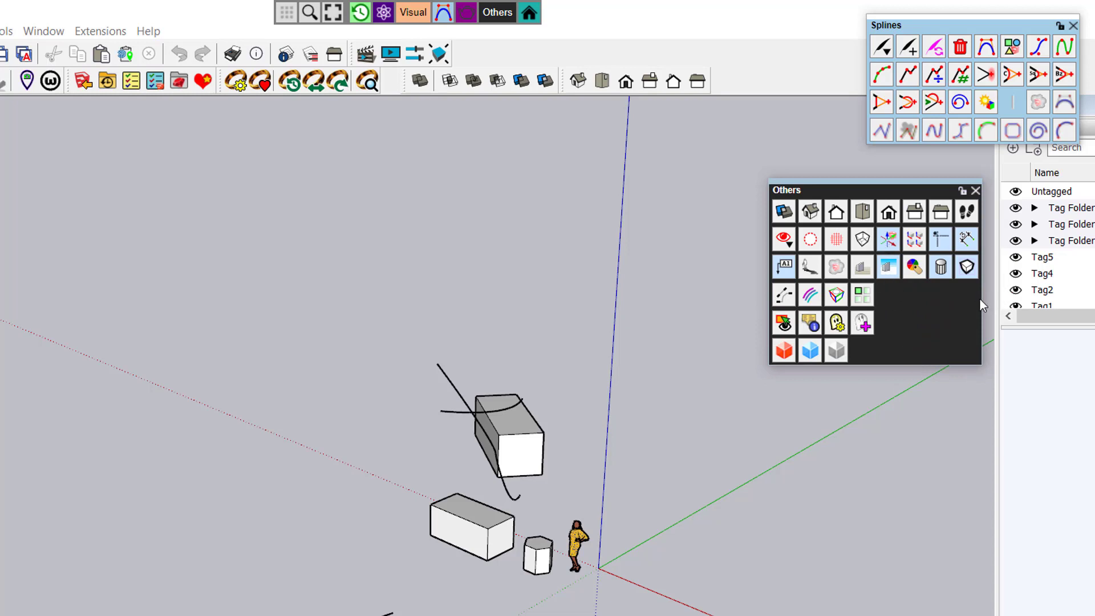
# Widen the Others palette to twelve icons per row, compare it with its full drop-down version and scroll through its rows
pyautogui.moveTo(985, 301); pyautogui.dragTo(1084, 303)
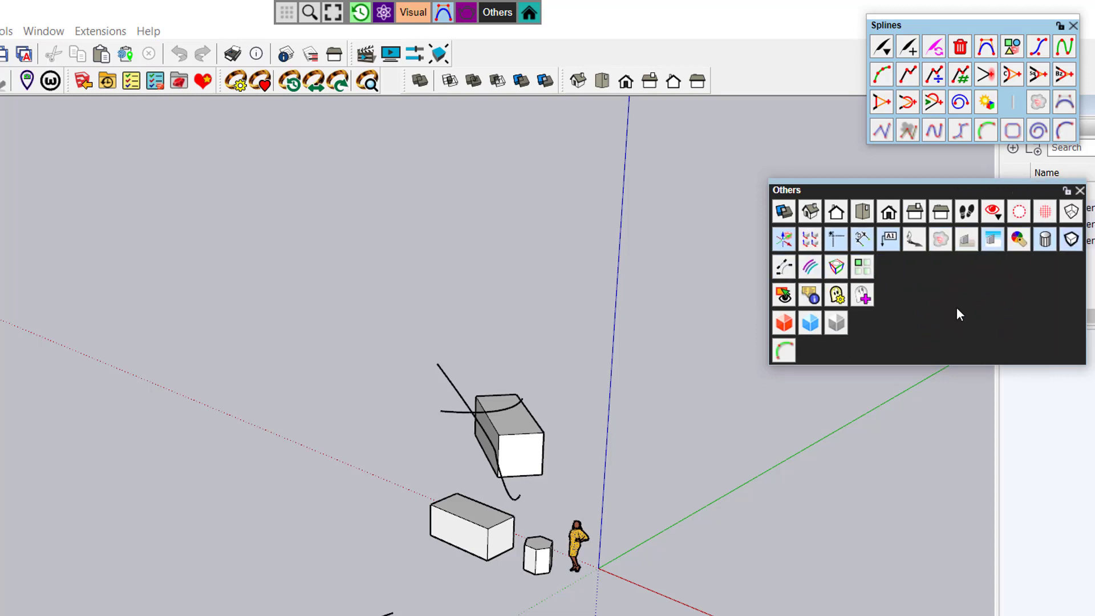
pyautogui.click(497, 23)
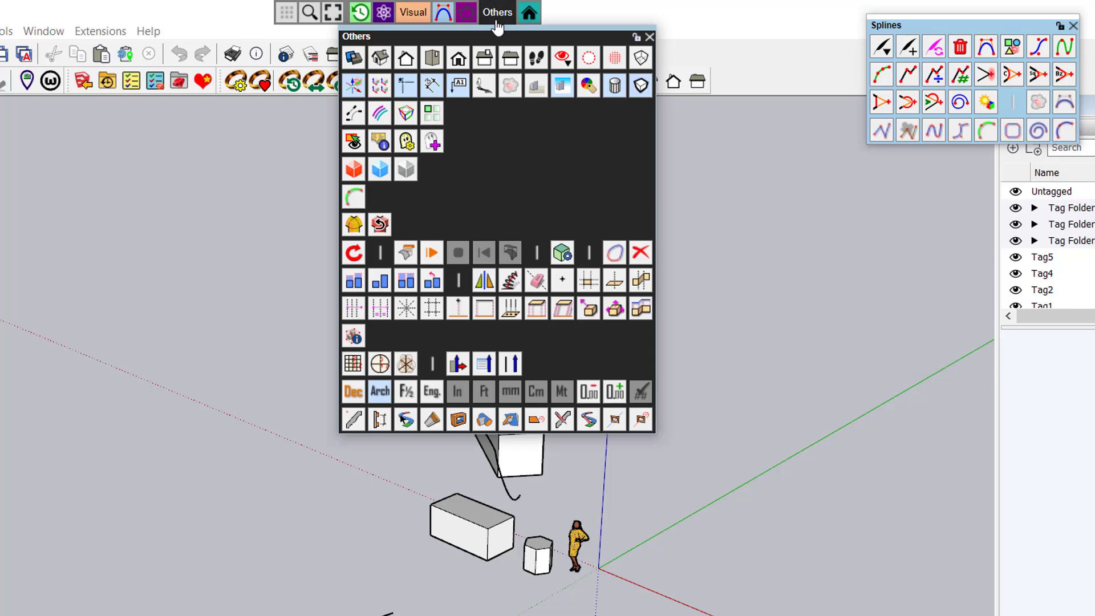
pyautogui.click(765, 198)
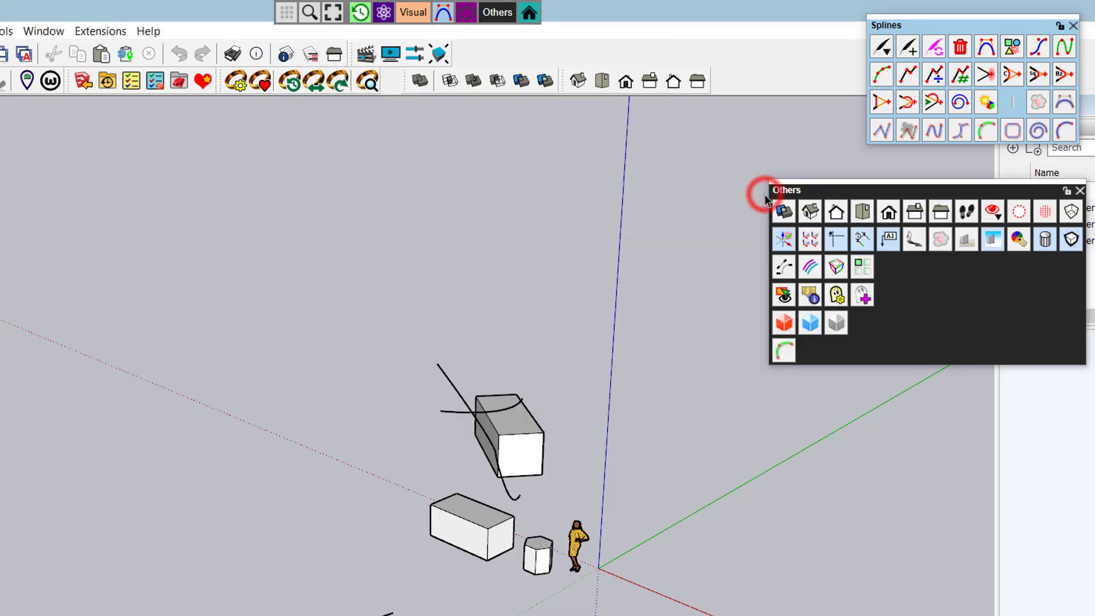
pyautogui.scroll(-7, 890, 239)
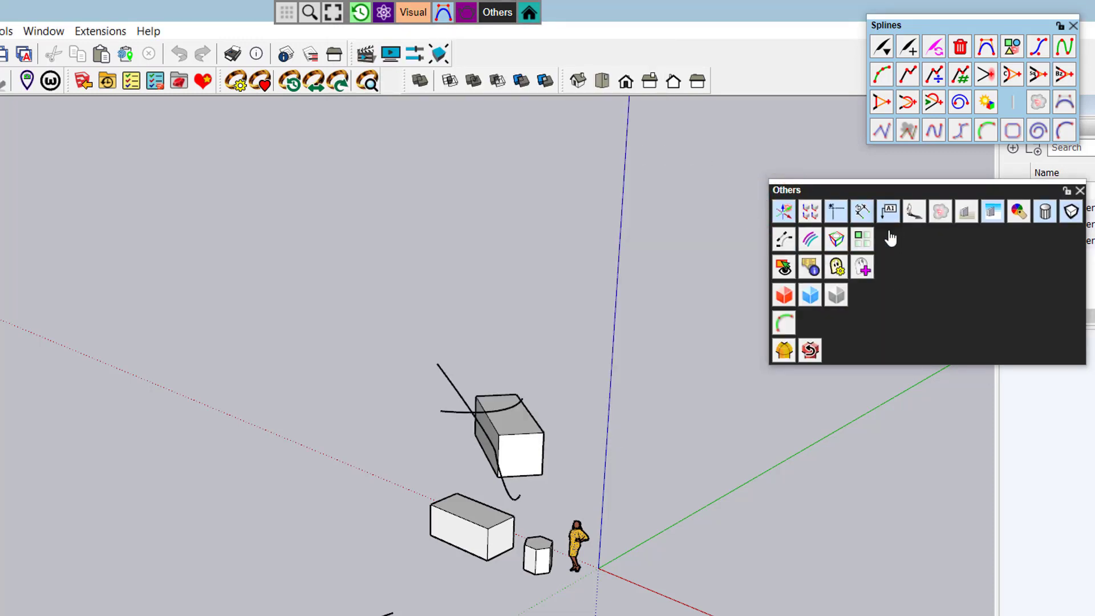
pyautogui.scroll(-5, 890, 238)
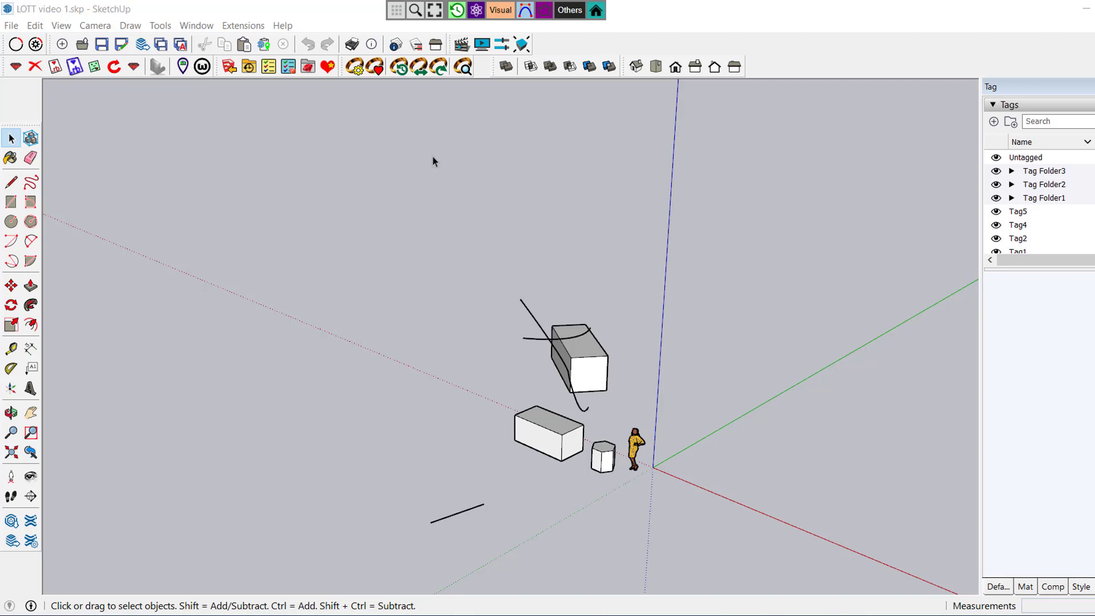
# Set the LOTT default menu mode for showing palettes from the vignette stripe to Click and save the parameters
pyautogui.click(396, 10)
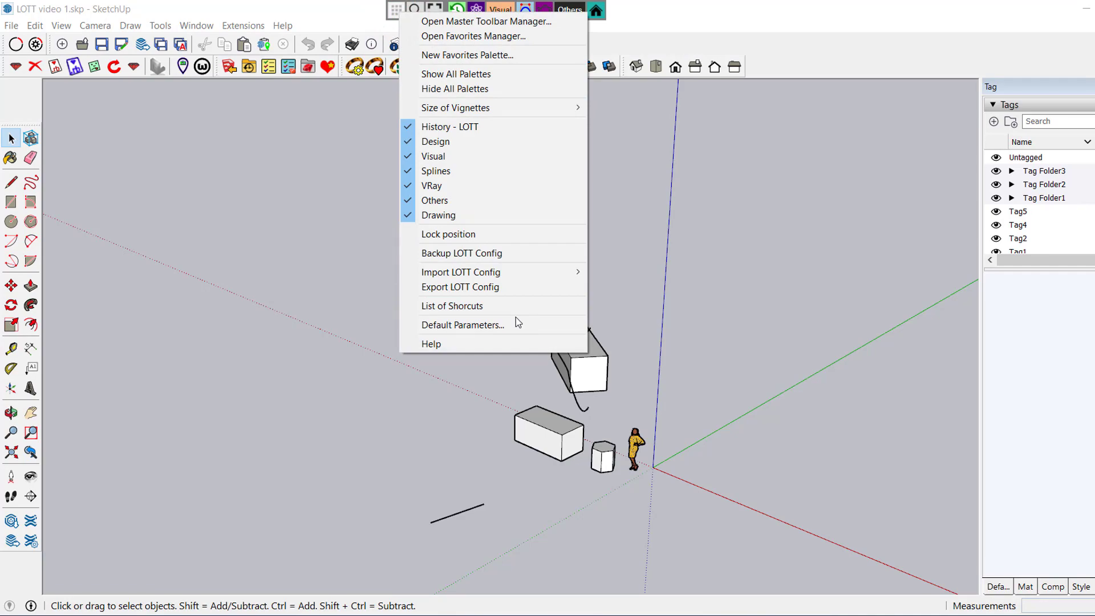
pyautogui.click(519, 326)
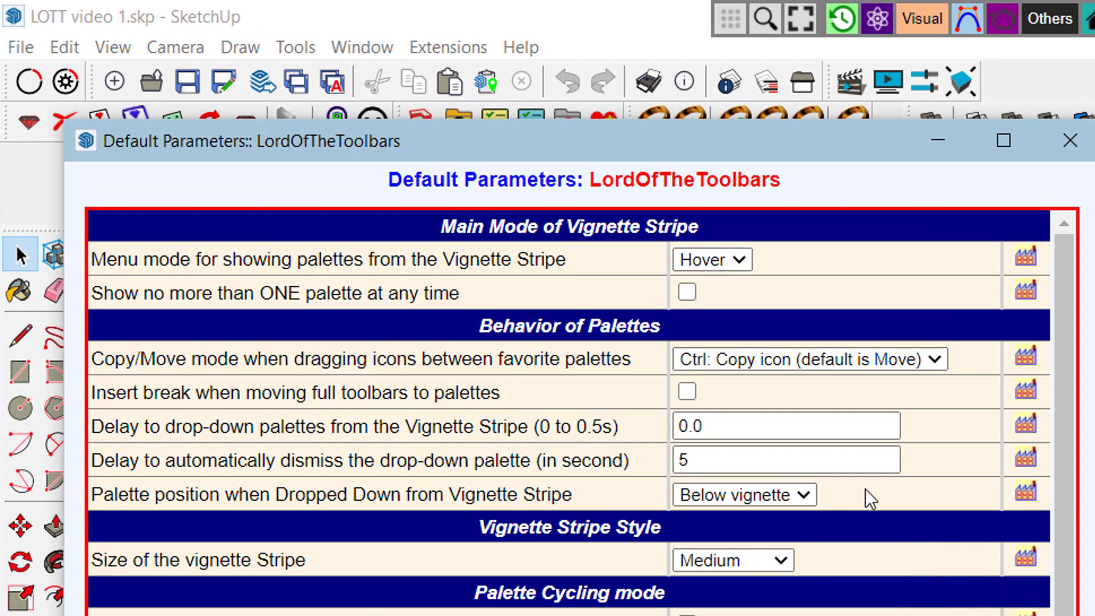
pyautogui.click(744, 259)
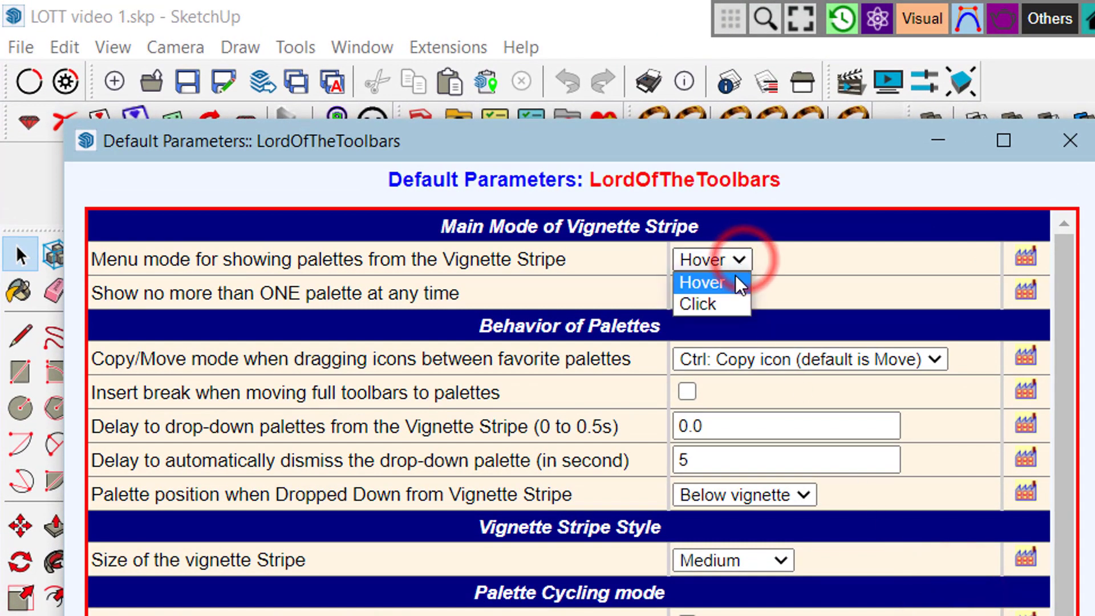
pyautogui.click(722, 304)
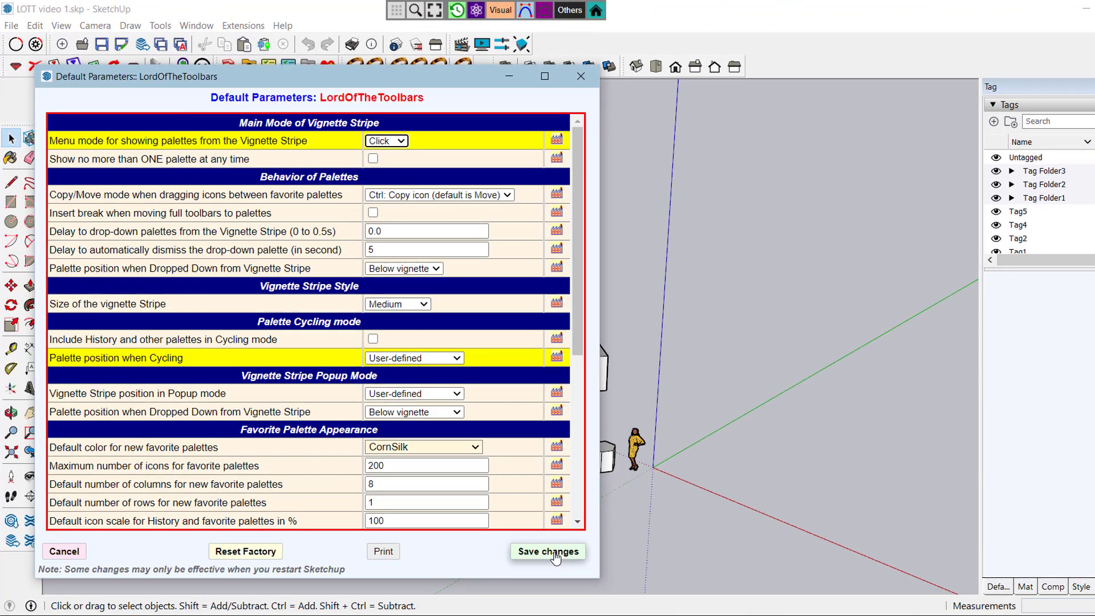
pyautogui.click(548, 552)
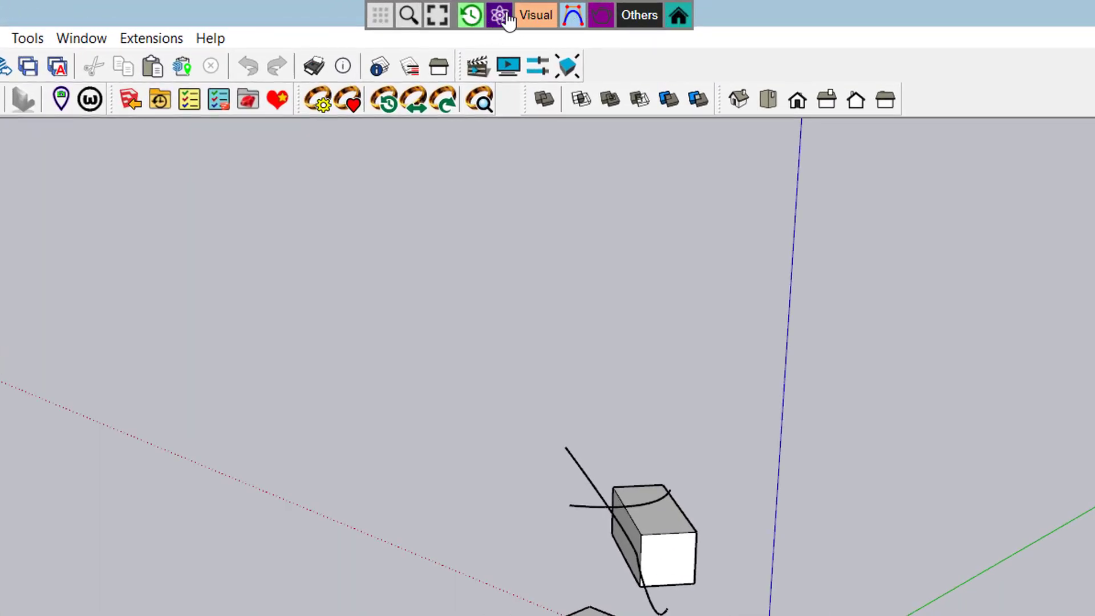
# Preview the Visual, Splines, VRay and Others palettes from the vignette stripe in Click mode, dismissing the open palette
pyautogui.click(539, 16)
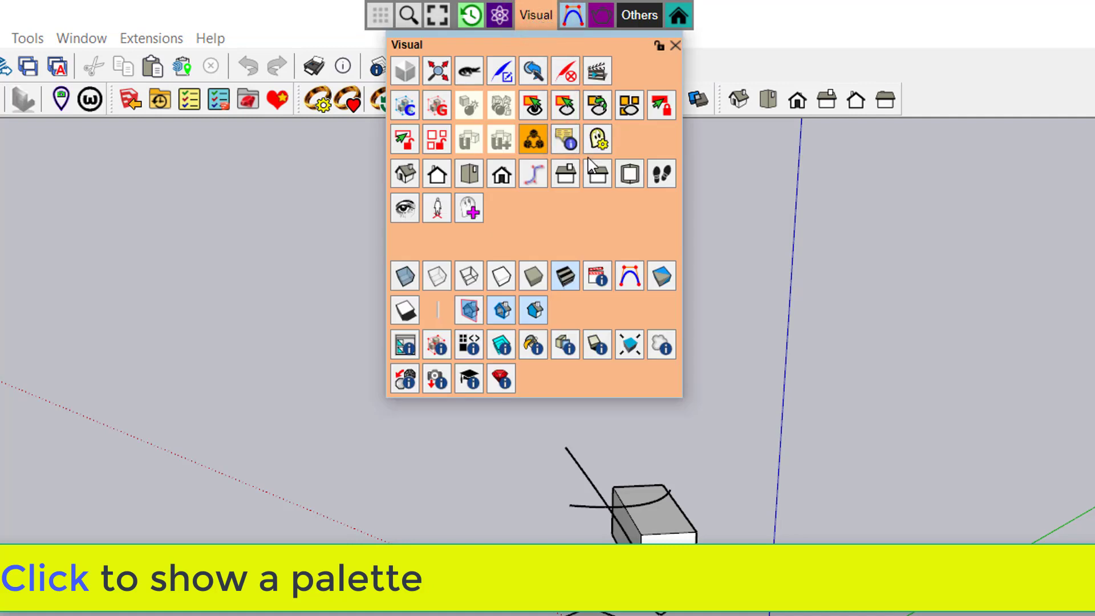
pyautogui.click(733, 211)
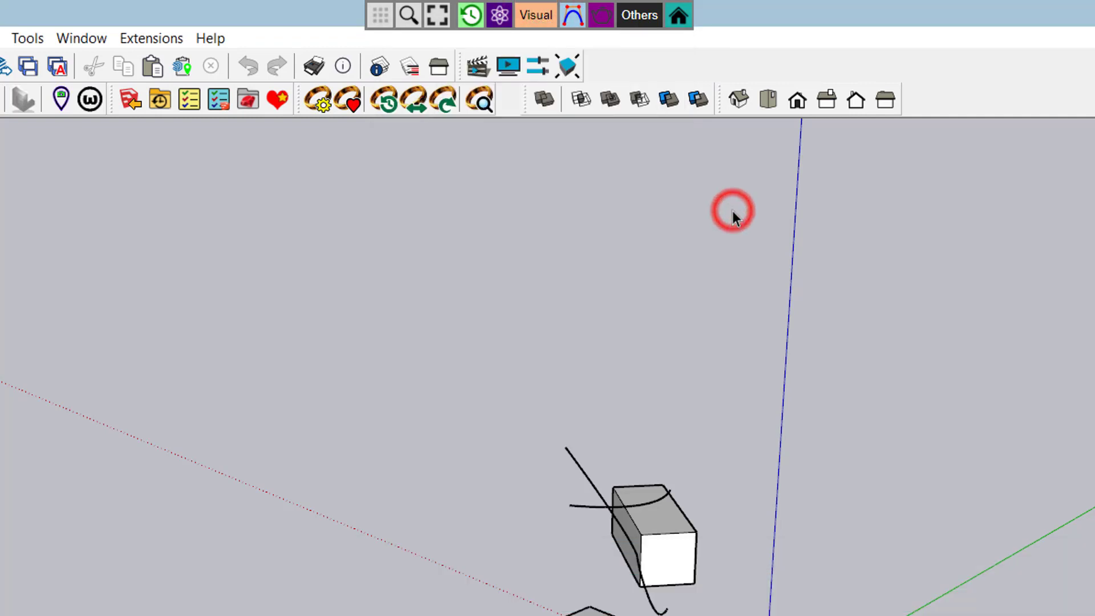
pyautogui.click(166, 45)
pyautogui.click(168, 36)
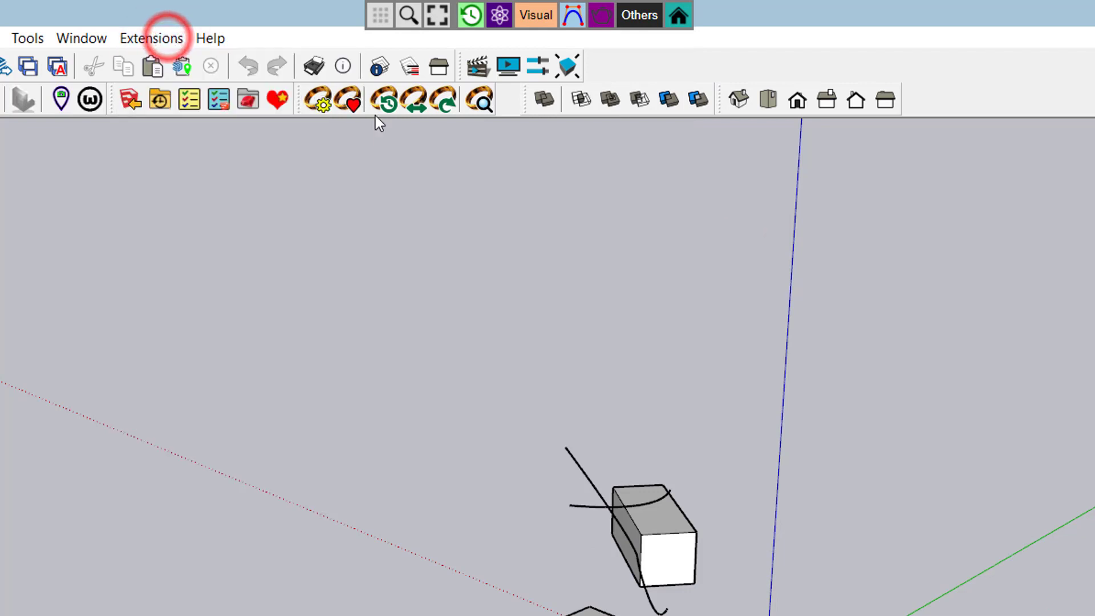
pyautogui.click(535, 212)
pyautogui.click(536, 17)
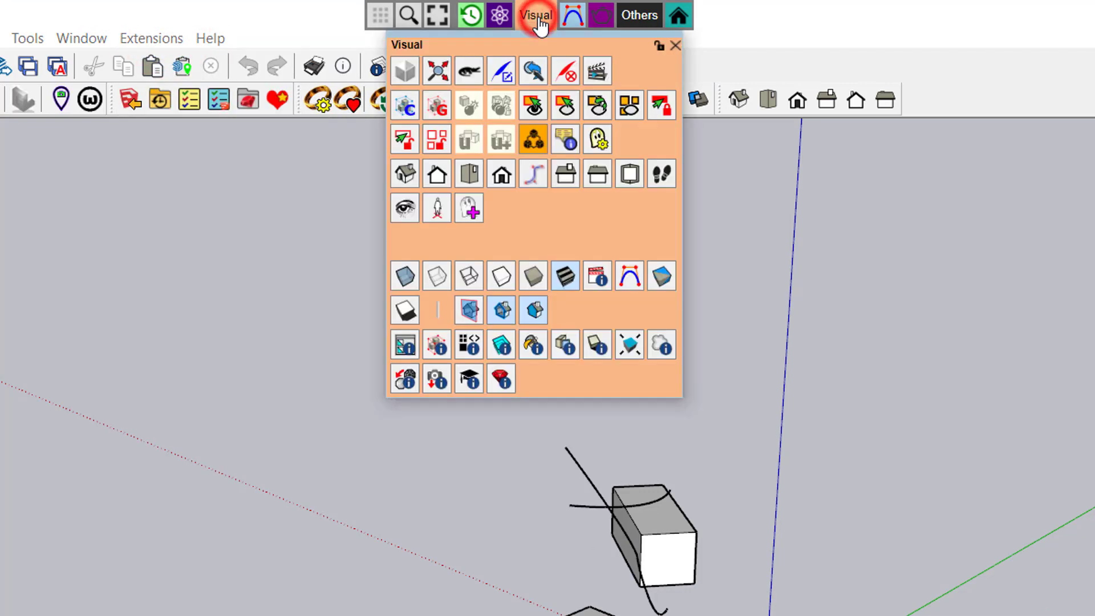
pyautogui.click(573, 16)
pyautogui.click(601, 15)
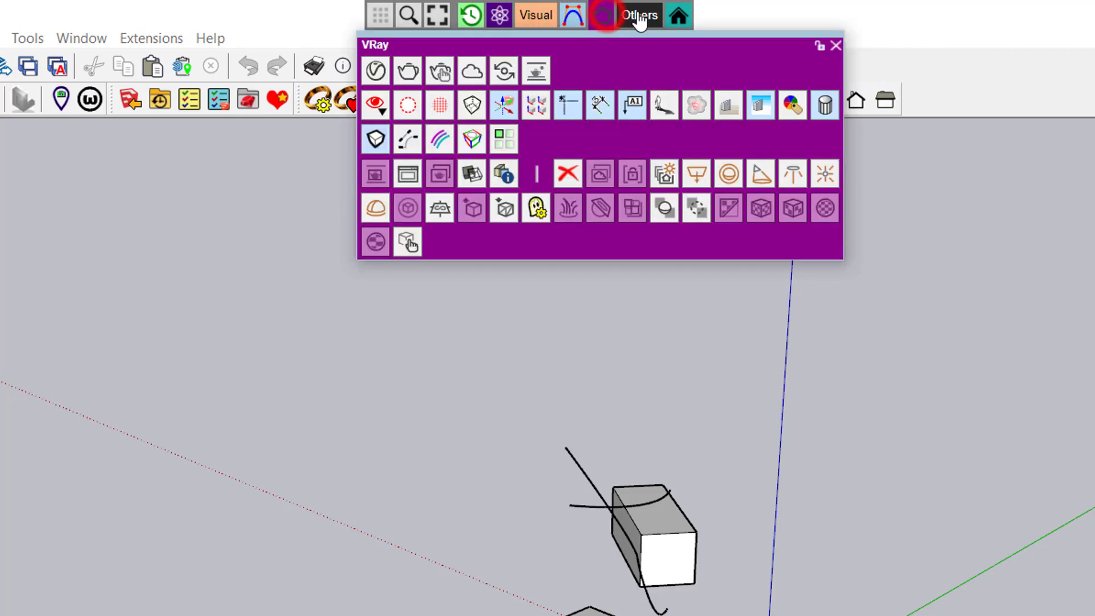
pyautogui.click(640, 17)
pyautogui.click(974, 262)
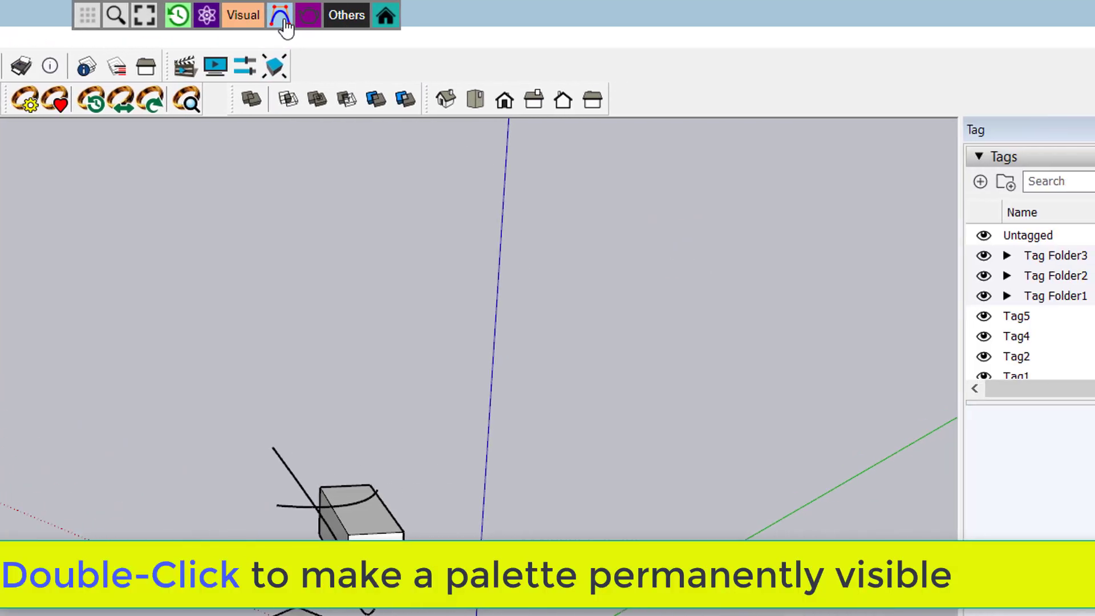
# Show the Splines and Others palettes permanently on screen from the vignette stripe
pyautogui.doubleClick(257, 19)
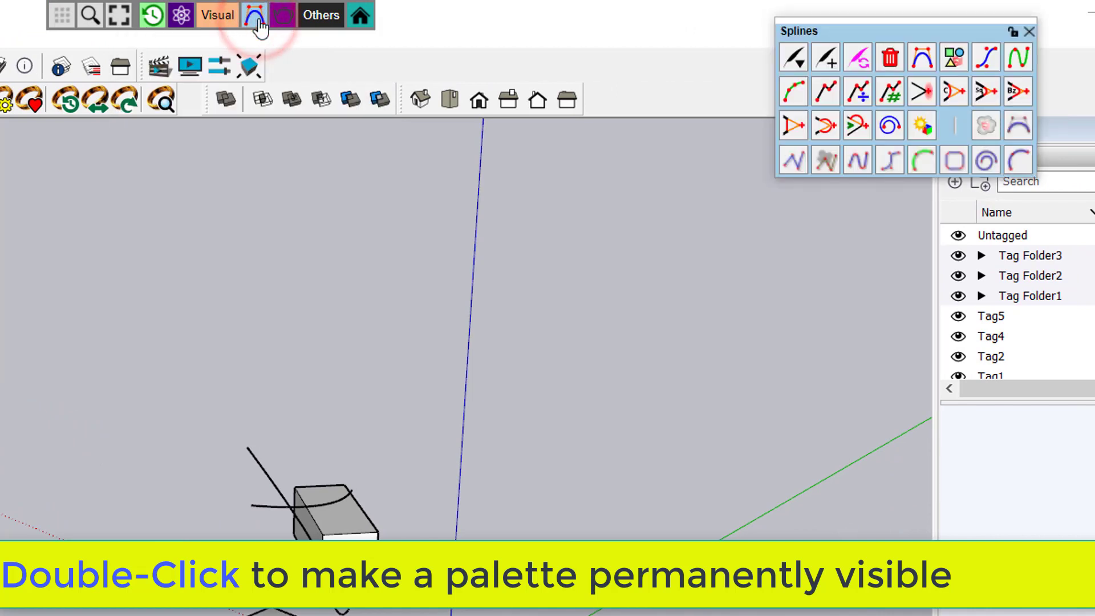
pyautogui.doubleClick(313, 24)
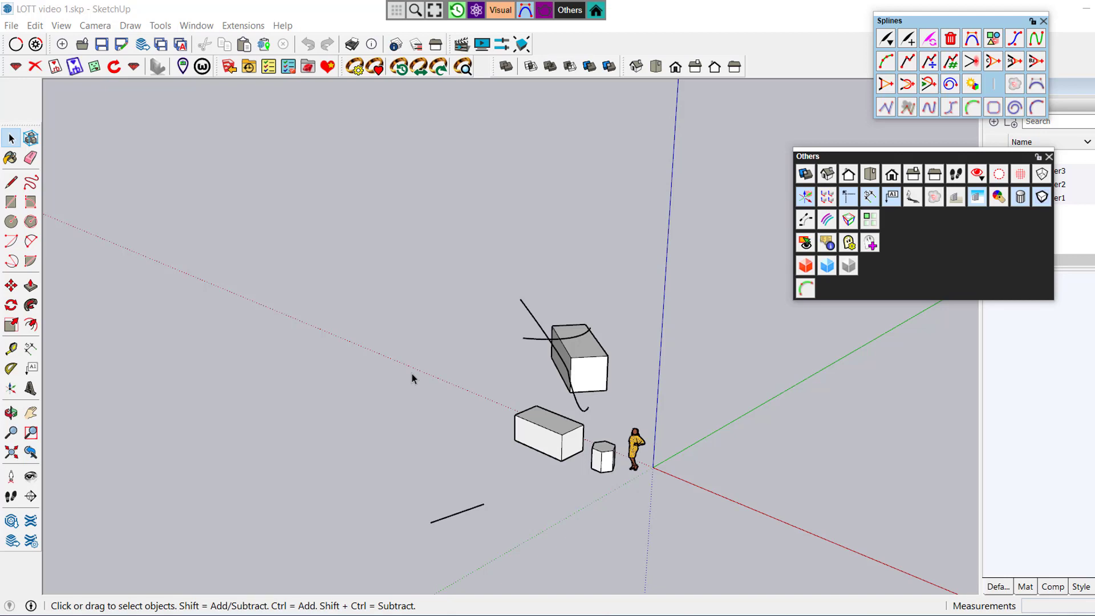
# Look up the Cycle through Palettes command among the LordOfTheToolbars commands of the Fredo6 Collection
pyautogui.click(160, 25)
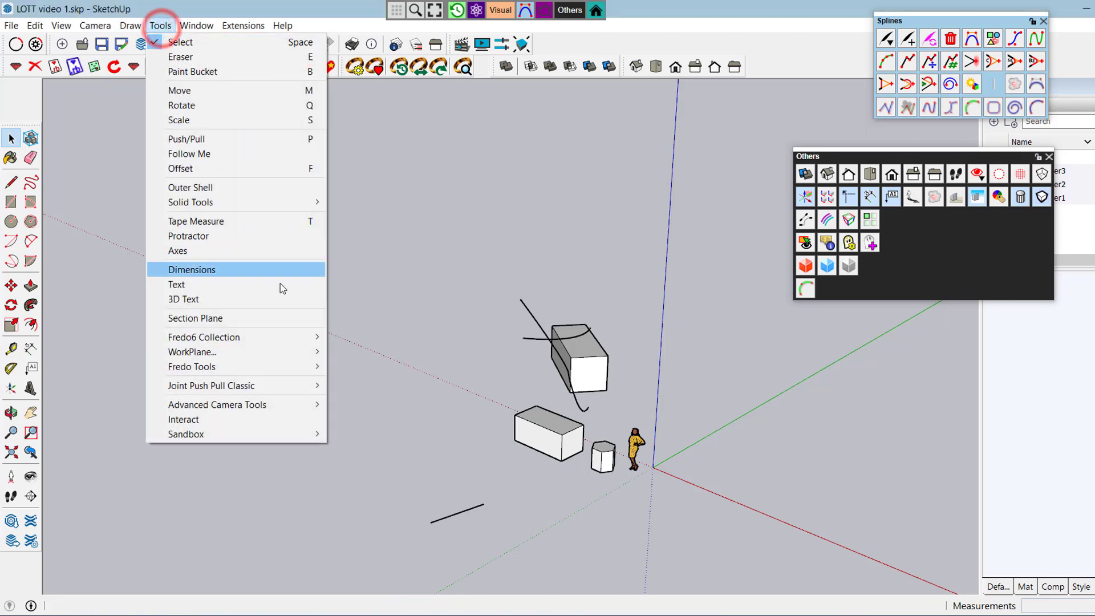
pyautogui.moveTo(296, 339)
pyautogui.moveTo(408, 314)
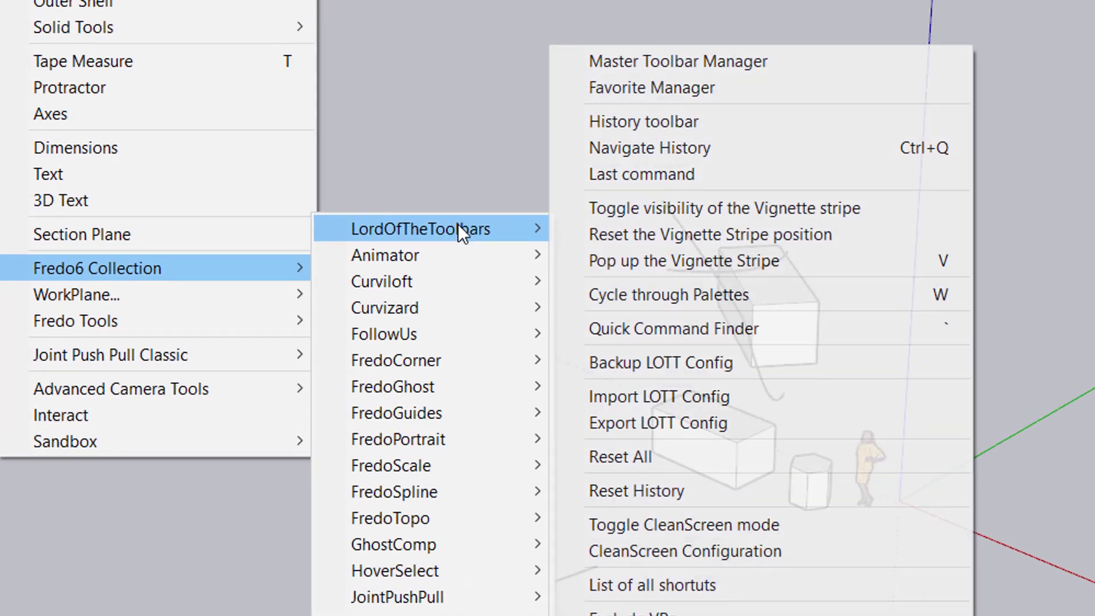
pyautogui.click(628, 295)
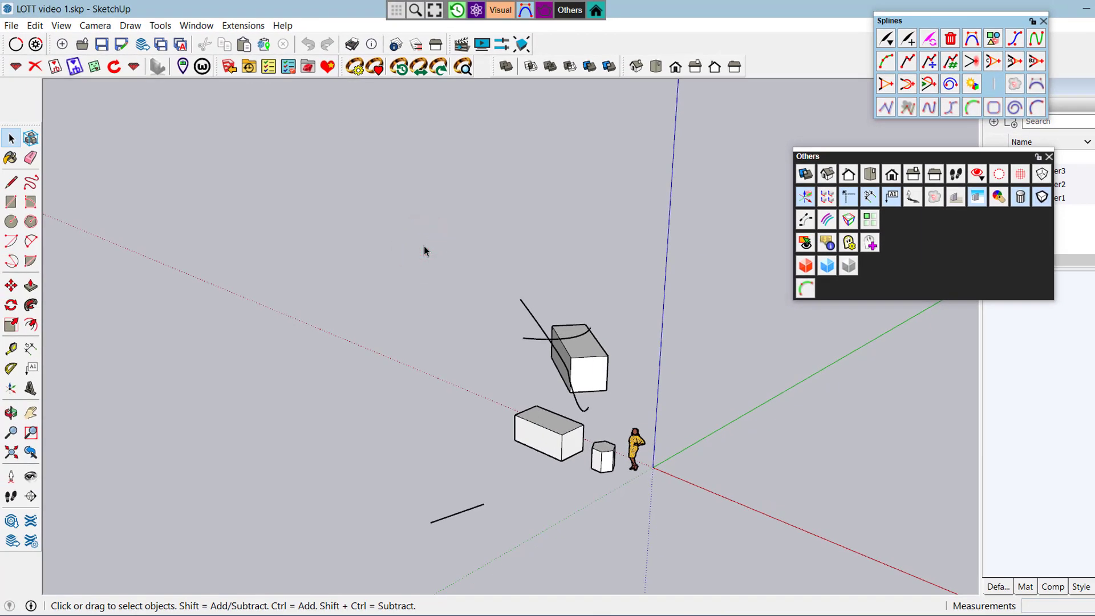
# Cycle through the favorites palettes, including Design, Visual and Drawing, at one spot in the drawing area and dismiss the last
pyautogui.press('F2')
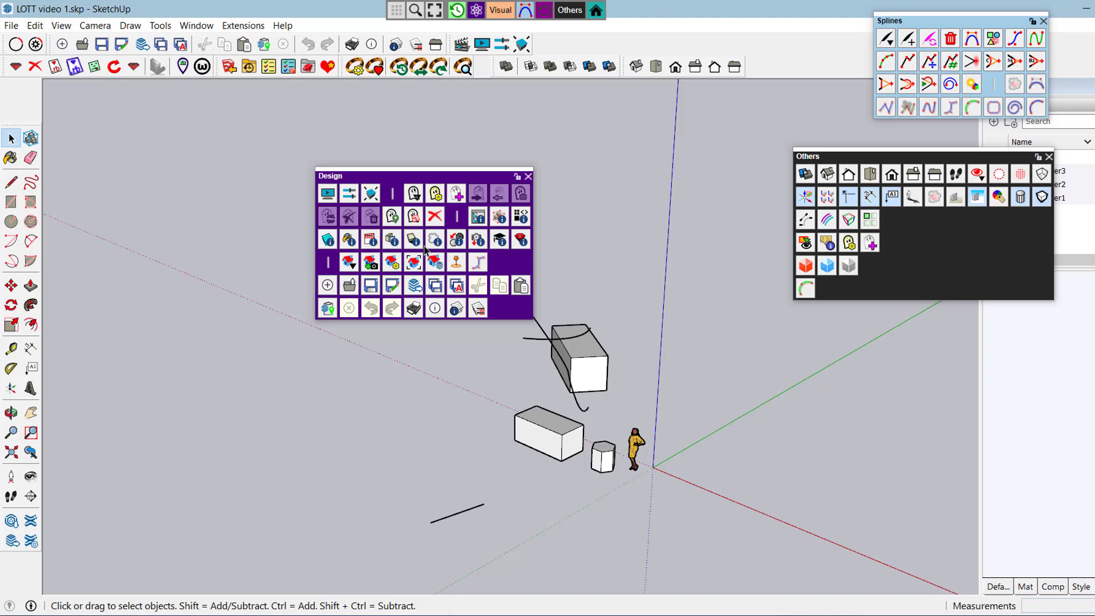
pyautogui.press('F2')
pyautogui.press('F2')
pyautogui.press('F2')
pyautogui.press('F2')
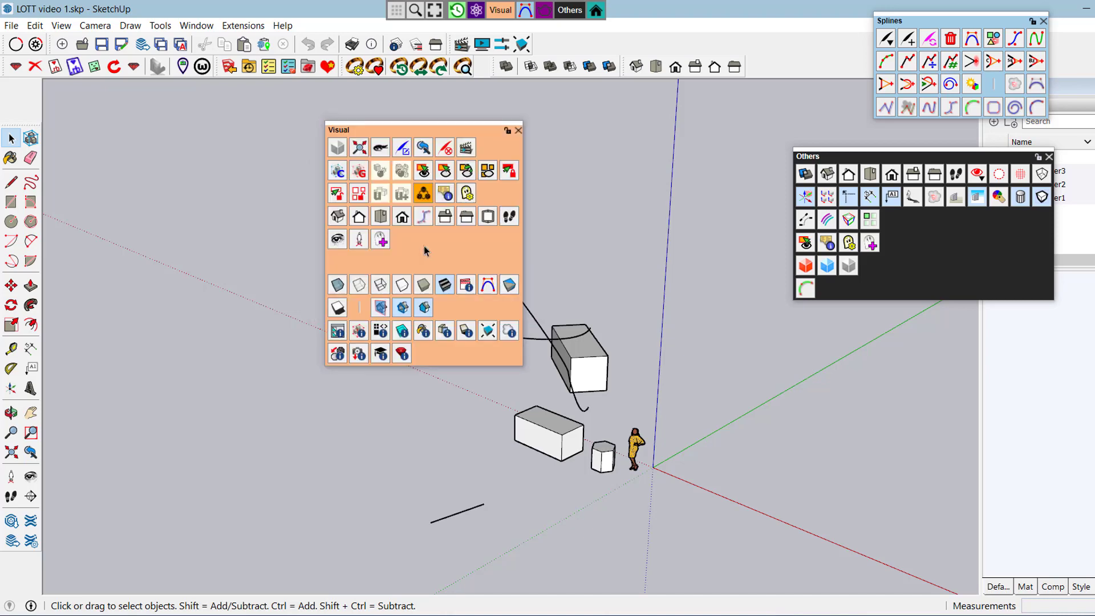
pyautogui.press('F2')
pyautogui.press('F2')
pyautogui.press('F2')
pyautogui.press('F2')
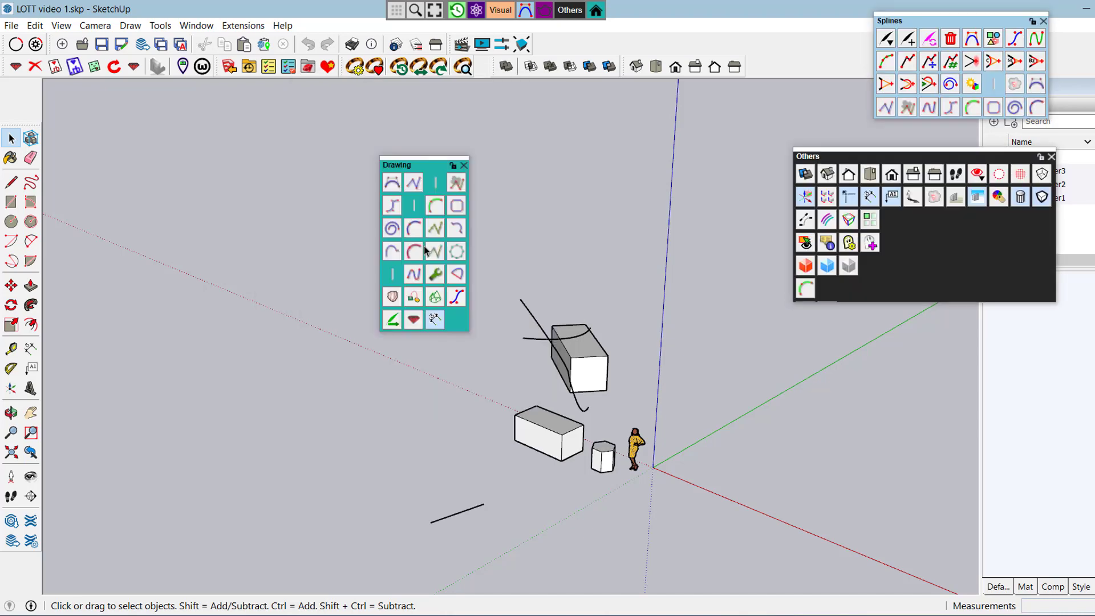
pyautogui.press('F2')
pyautogui.press('F2')
pyautogui.press('F2')
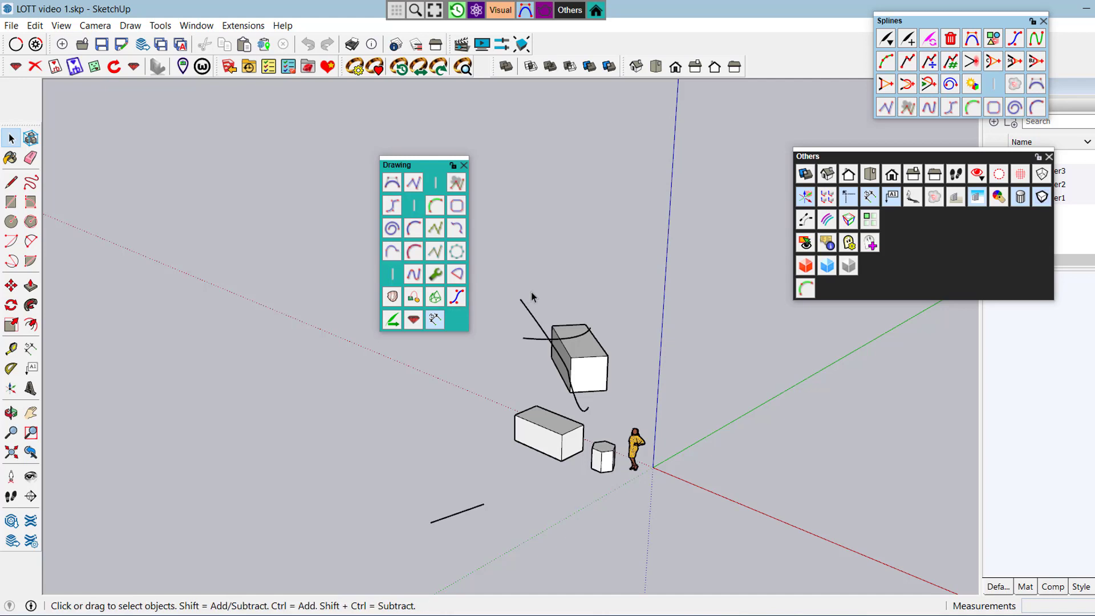
pyautogui.click(595, 262)
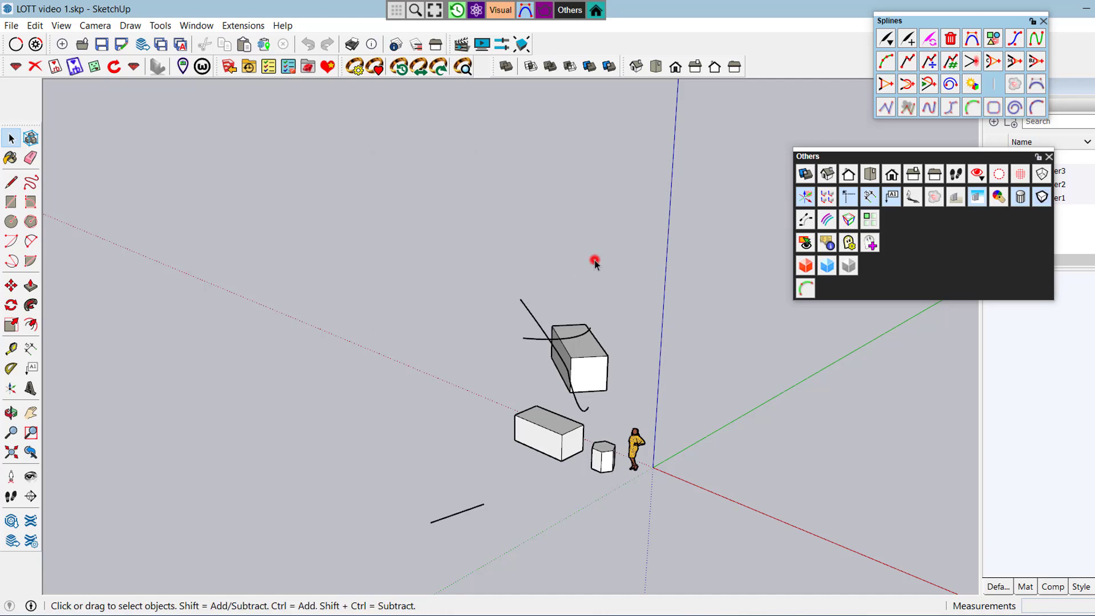
# Cycle through the Design, Visual, Splines and VRay palettes, displaying each at a different pointer position in the drawing area
pyautogui.press('d')
pyautogui.press('Escape')
pyautogui.press('d')
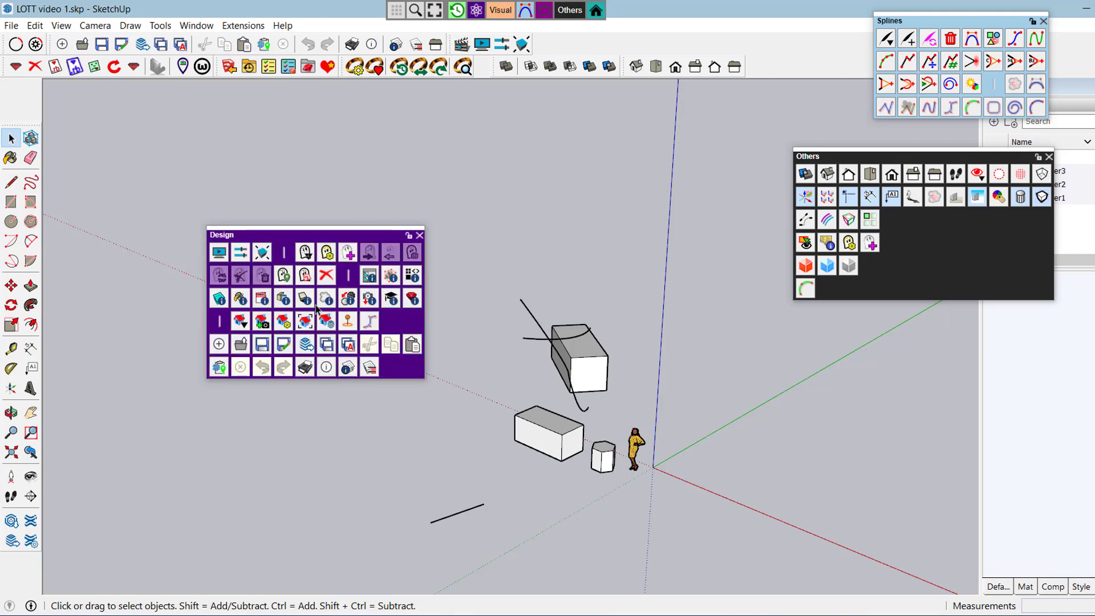
pyautogui.press('v')
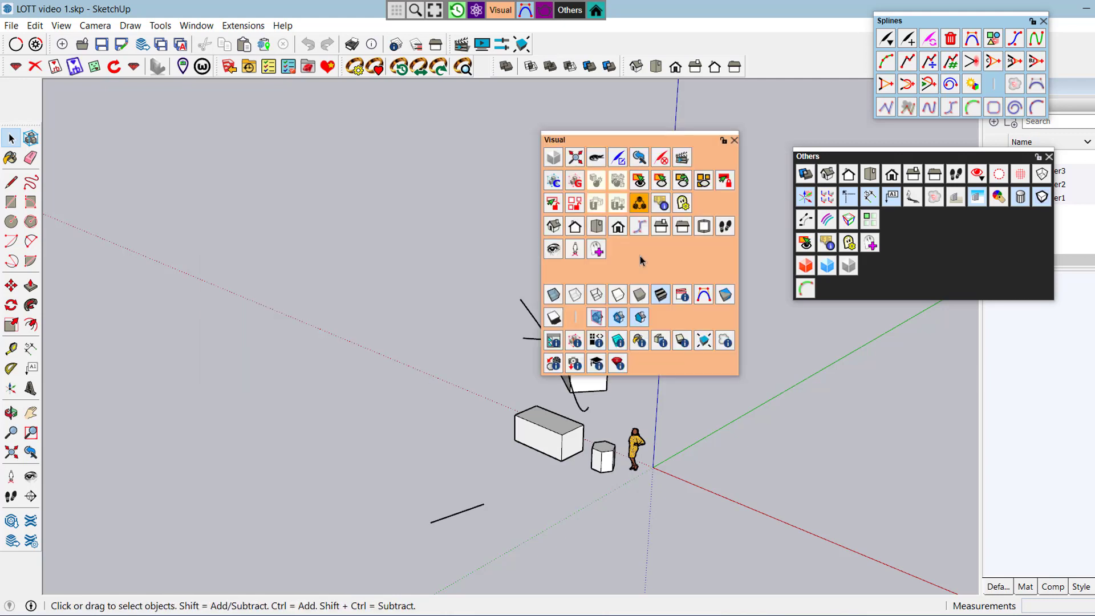
pyautogui.press('s')
pyautogui.press('s')
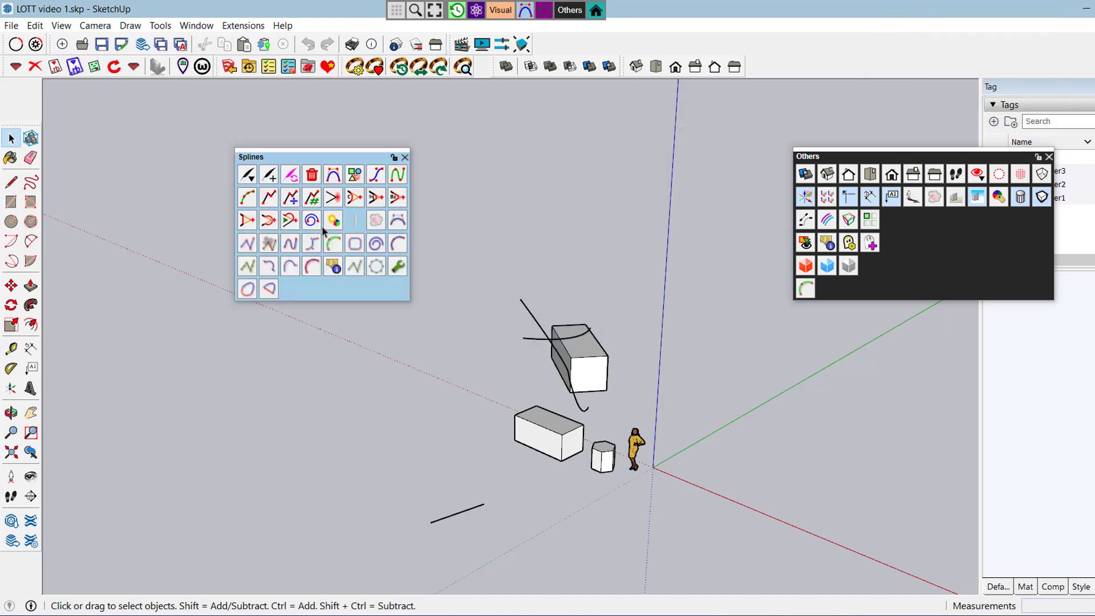
pyautogui.press('v')
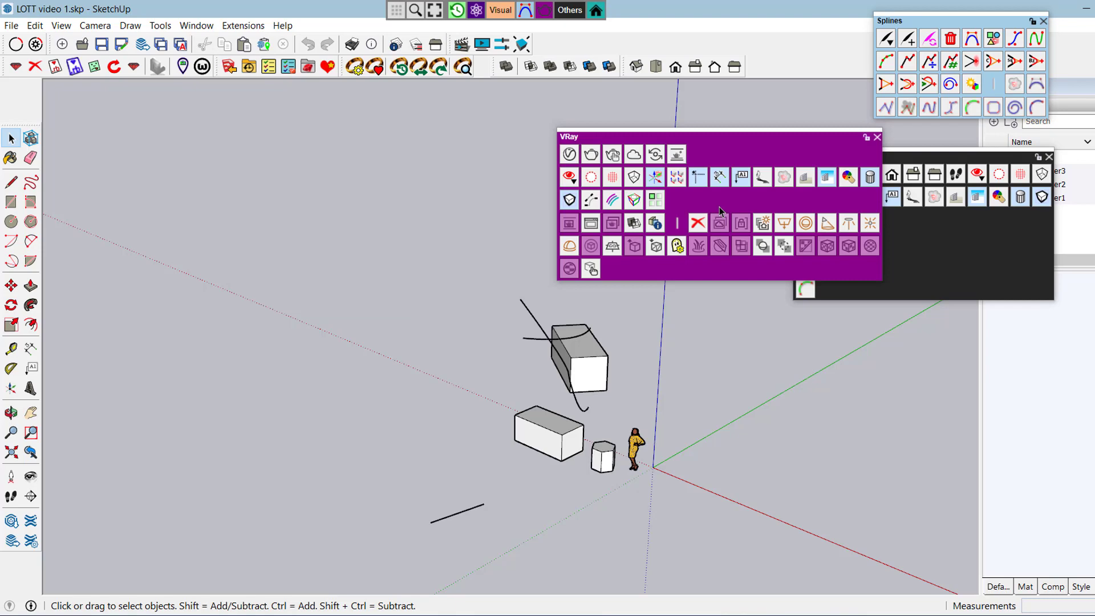
# Set the LOTT default palette position when cycling to Centered on screen and save the parameters
pyautogui.click(397, 11)
pyautogui.click(397, 10)
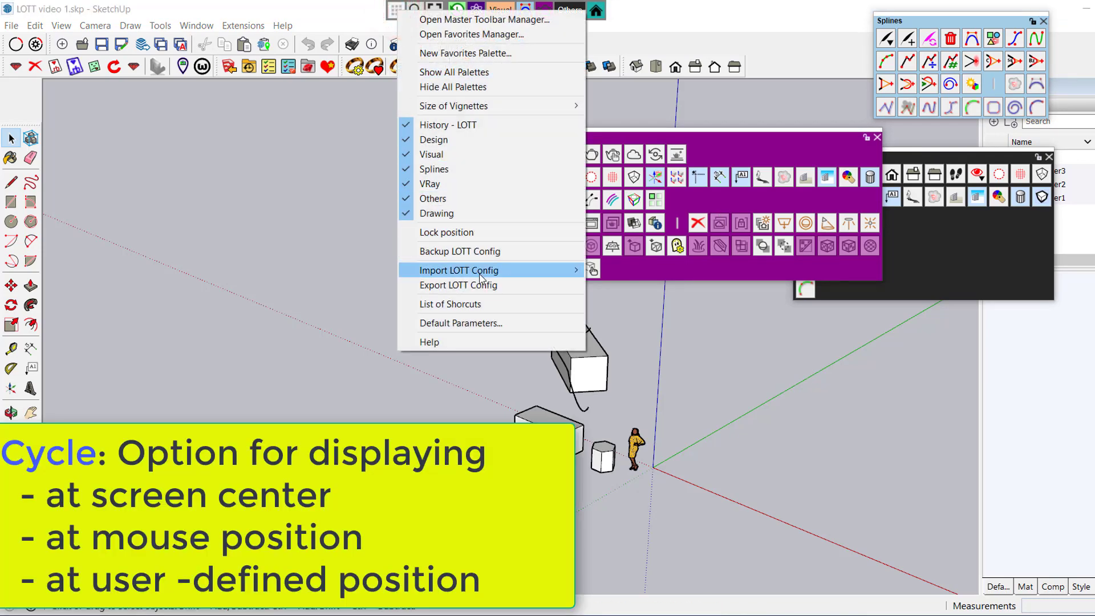
pyautogui.click(498, 322)
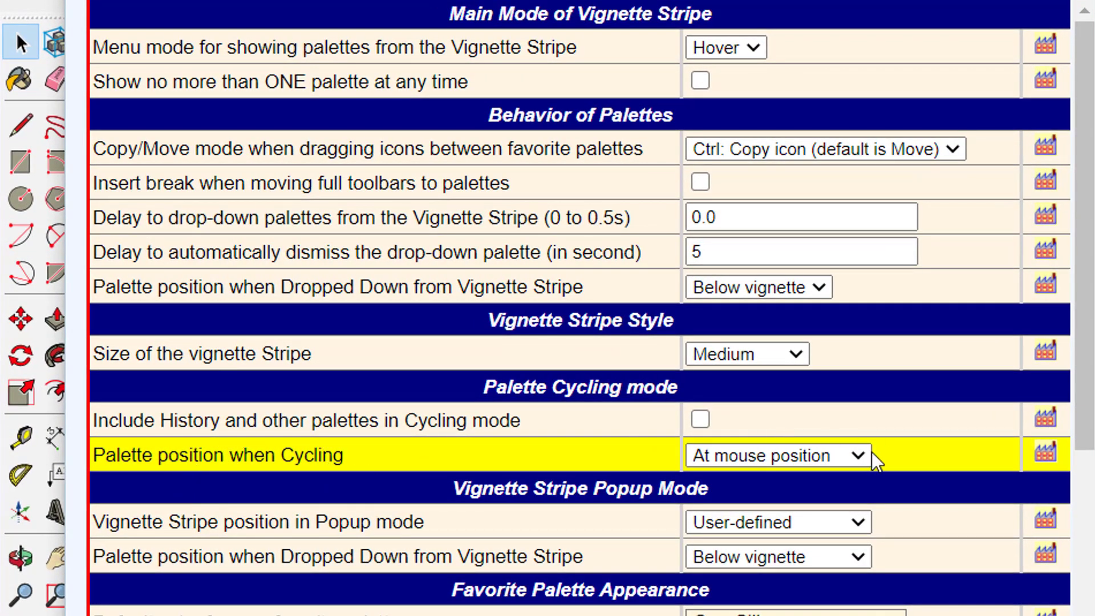
pyautogui.click(861, 455)
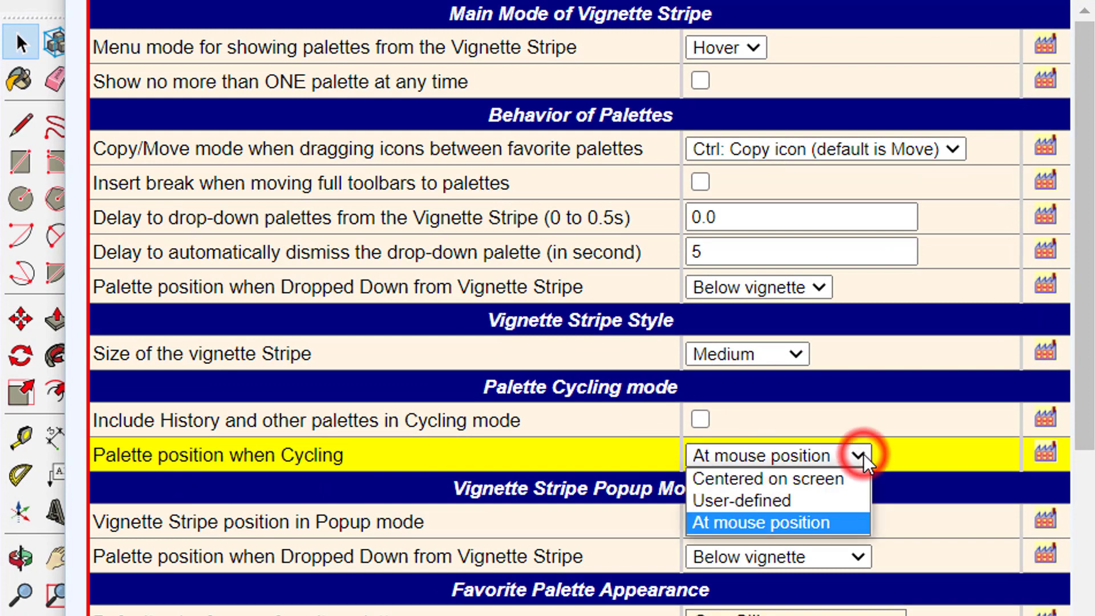
pyautogui.click(831, 480)
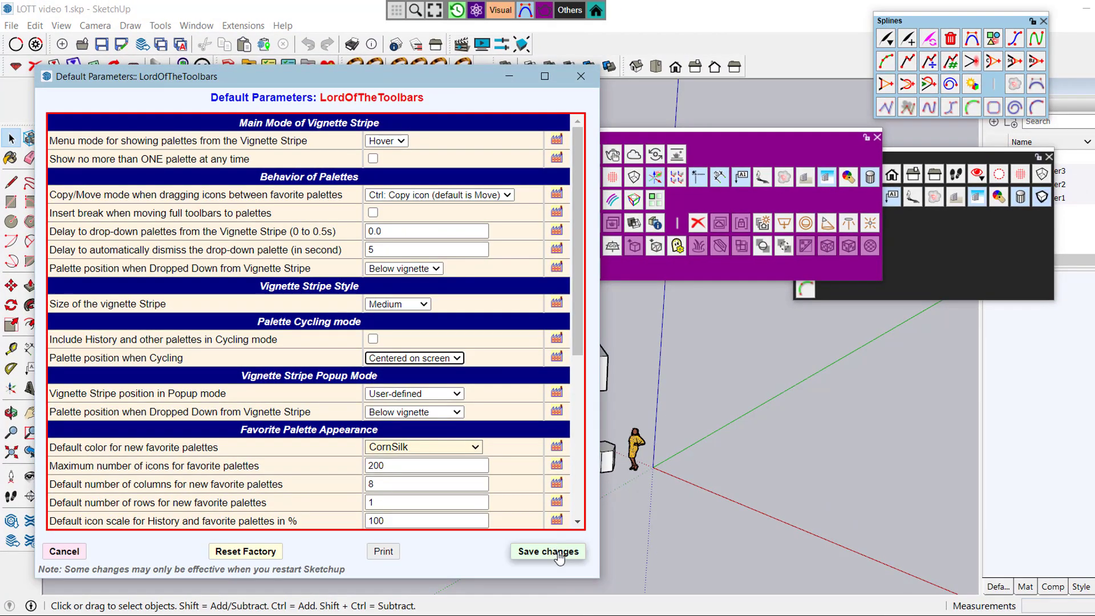
pyautogui.click(625, 589)
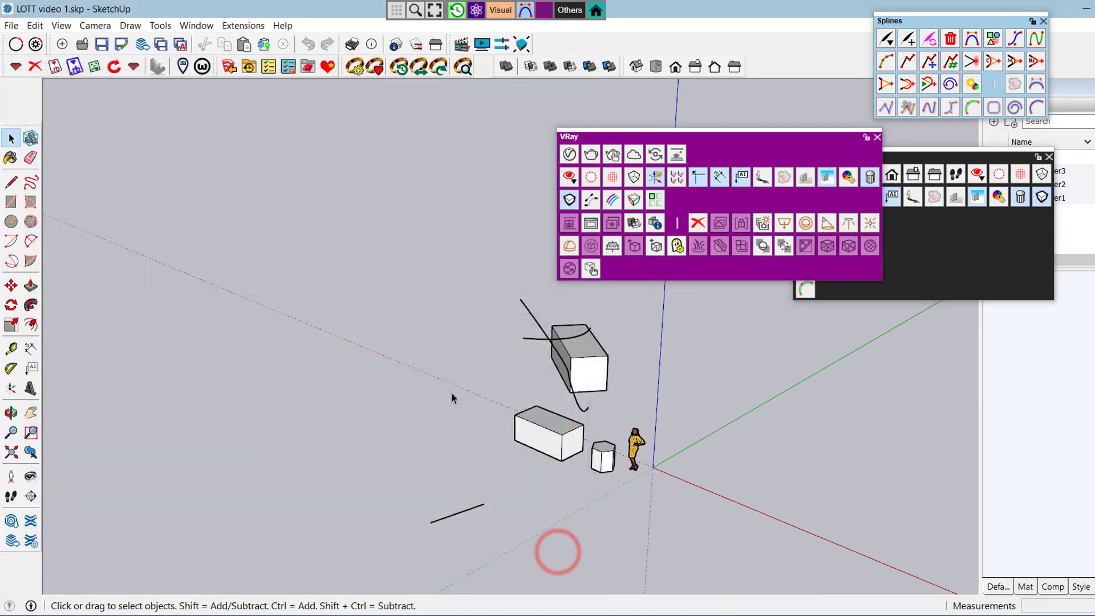
# Cycle through the favorites palettes, including Design and Drawing, with each displayed at the center of the screen
pyautogui.press('Tab')
pyautogui.press('Tab')
pyautogui.press('Tab')
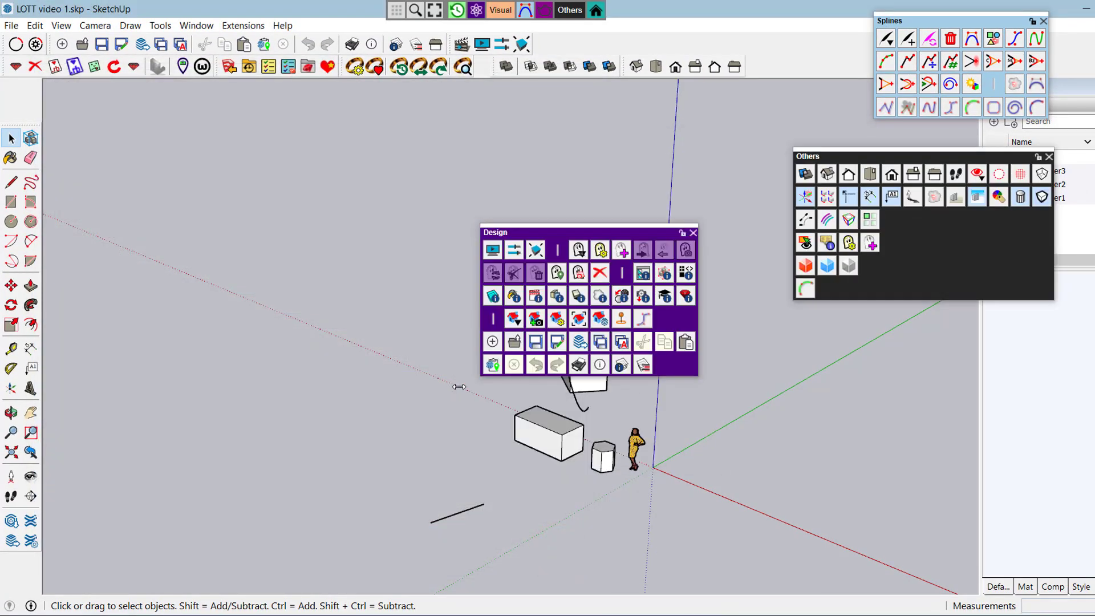
pyautogui.press('Tab')
pyautogui.press('Tab')
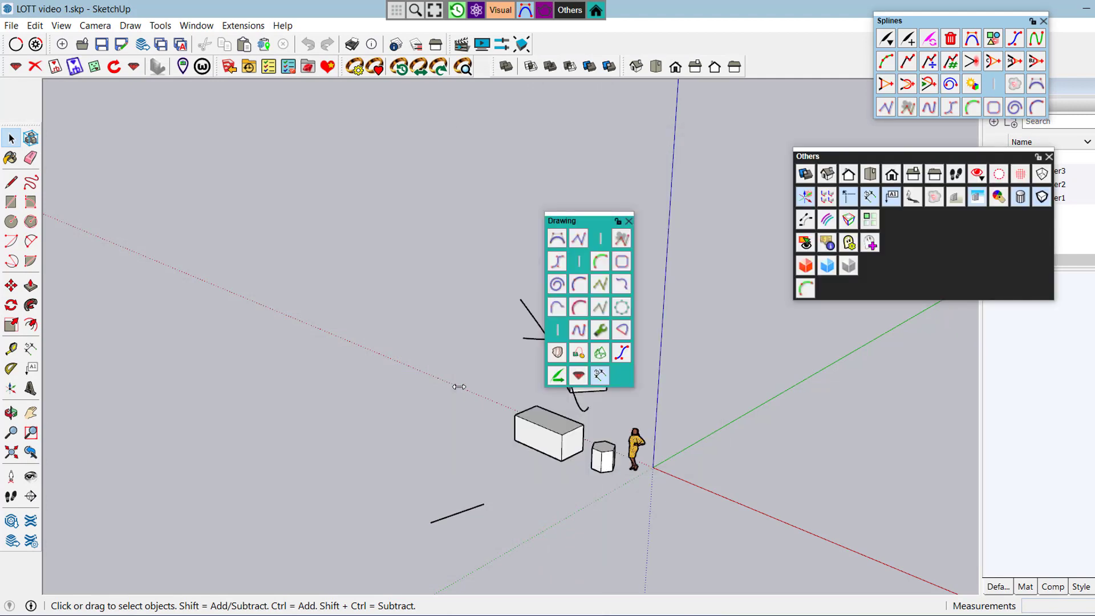
# Set the LOTT default palette position when cycling to User-defined, save the changes and dismiss the centered Drawing palette
pyautogui.click(395, 9)
pyautogui.click(486, 319)
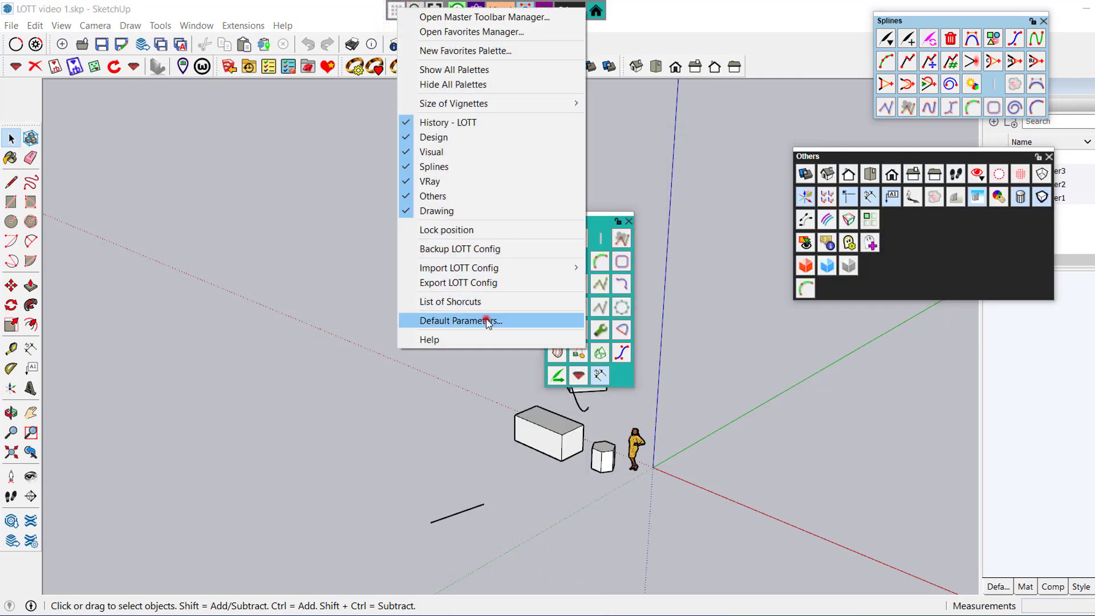
pyautogui.click(669, 342)
pyautogui.click(926, 458)
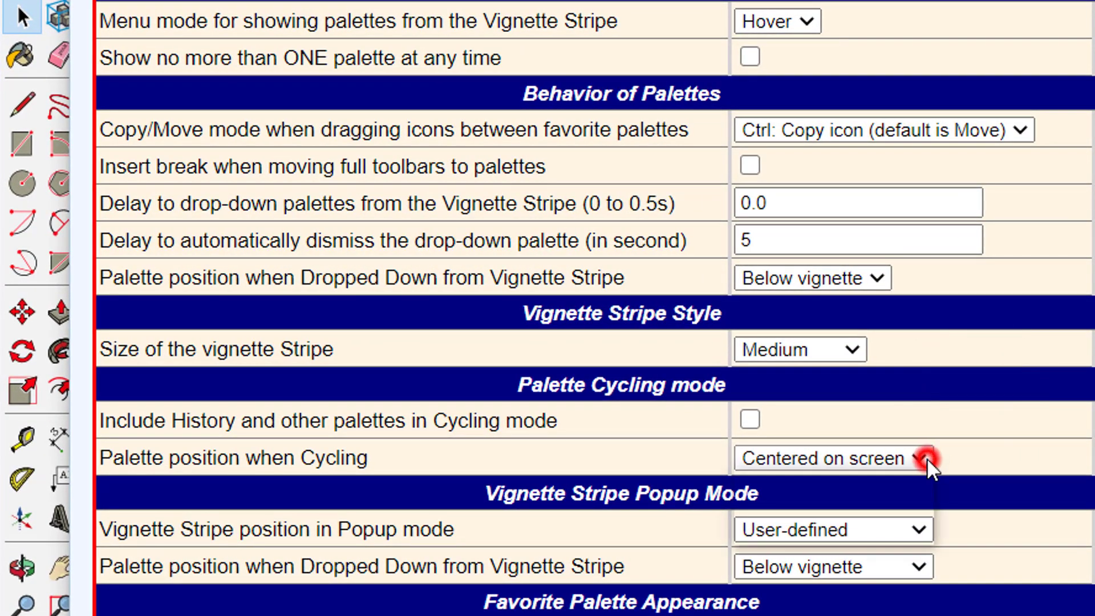
pyautogui.click(877, 508)
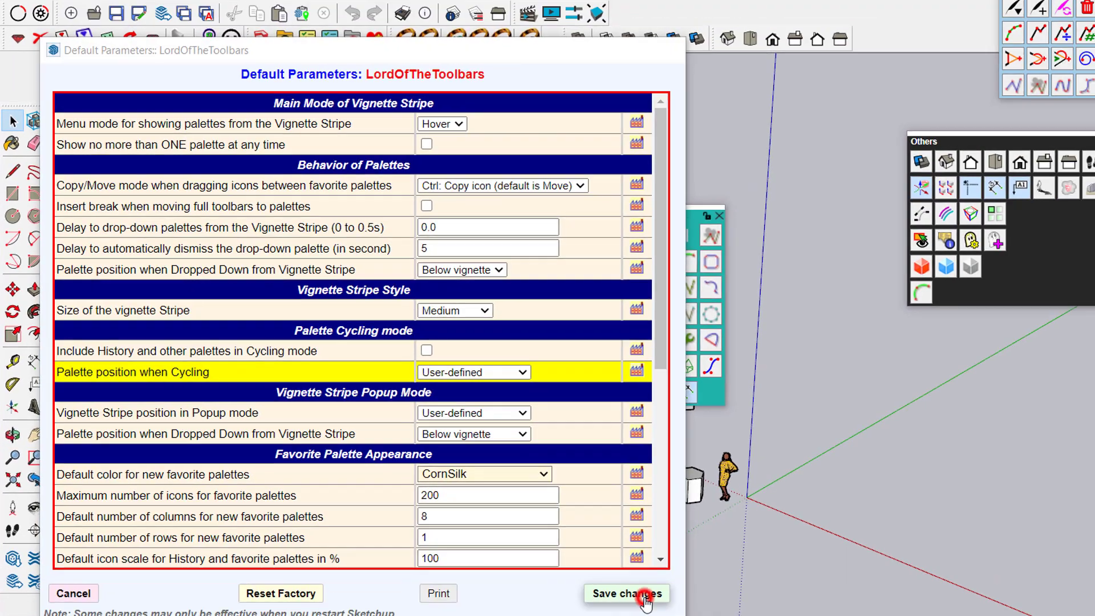
pyautogui.click(644, 524)
pyautogui.click(443, 365)
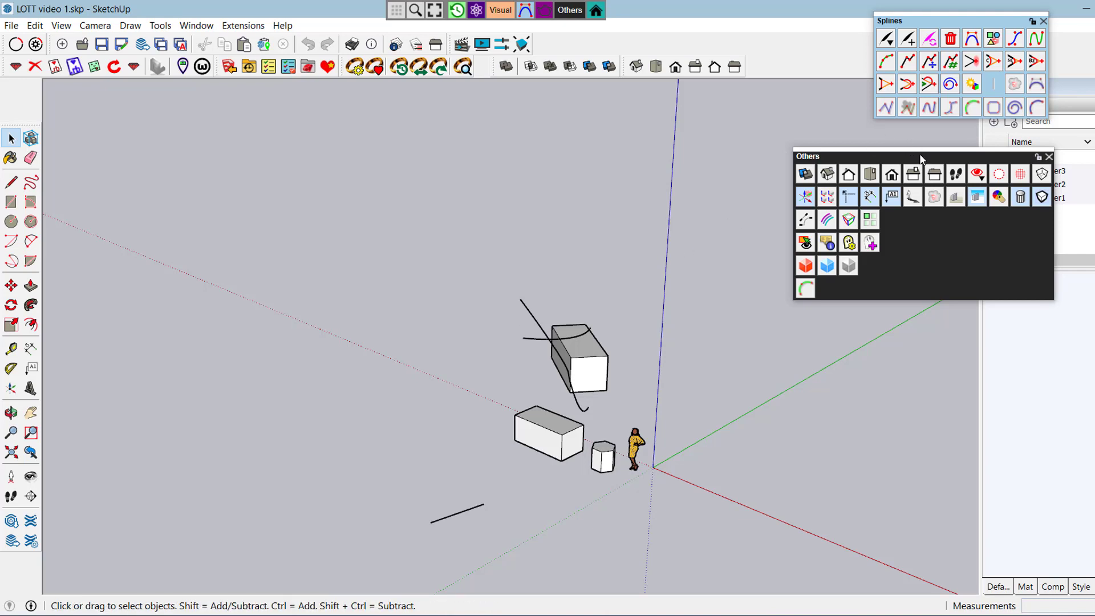
# Move the Others palette slightly lower, then show the Drawing palette and reposition it beside the Others palette
pyautogui.moveTo(920, 158); pyautogui.dragTo(936, 194)
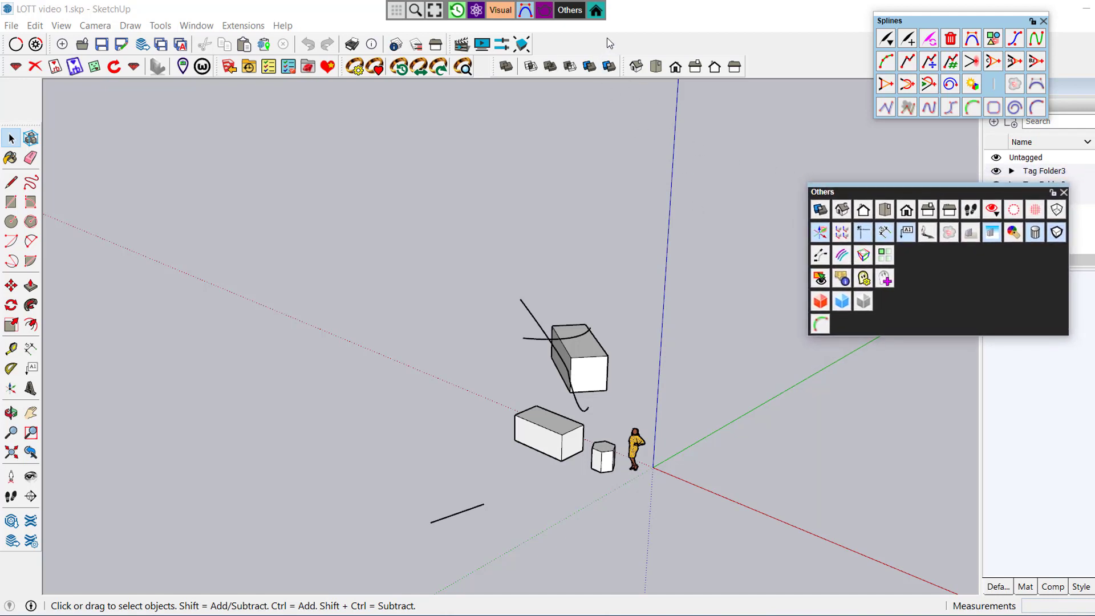
pyautogui.click(597, 13)
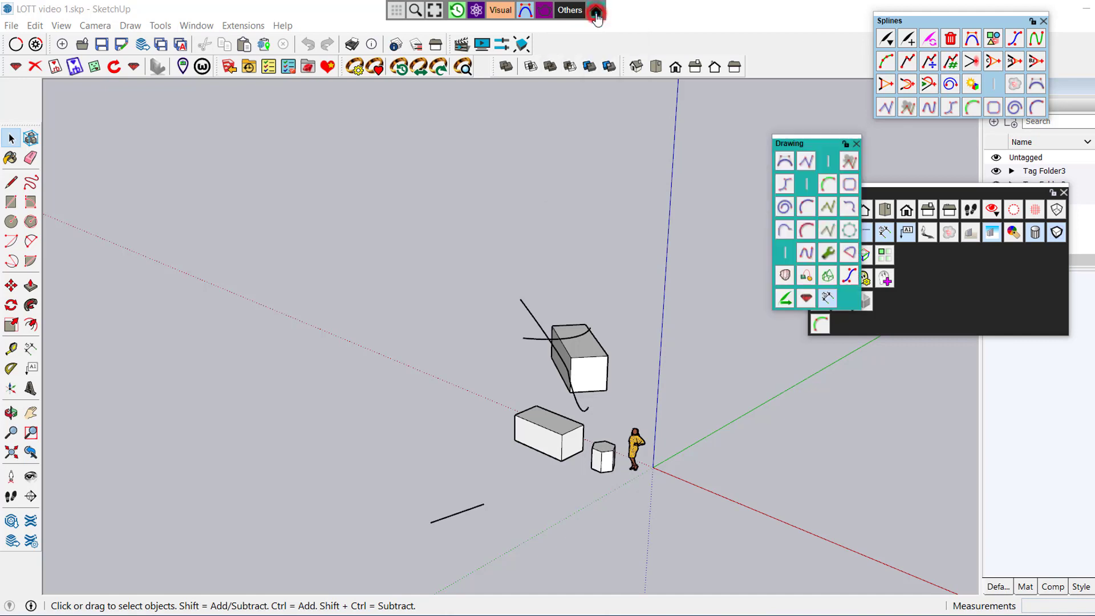
pyautogui.moveTo(819, 142)
pyautogui.mouseDown()
pyautogui.moveTo(748, 114)
pyautogui.moveTo(762, 112)
pyautogui.mouseUp()
pyautogui.click(596, 12)
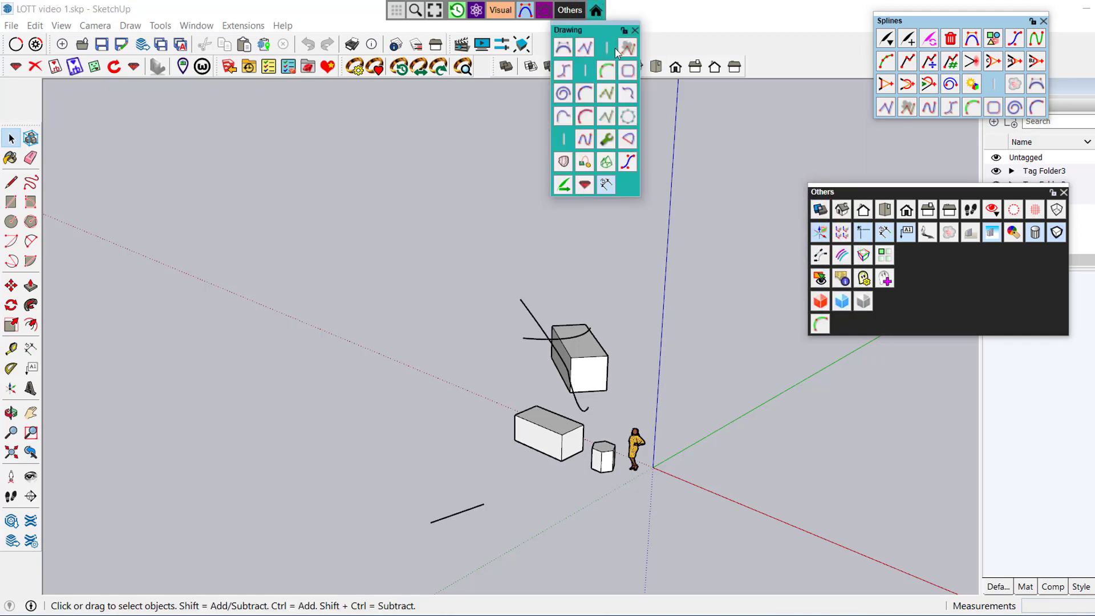
pyautogui.click(757, 149)
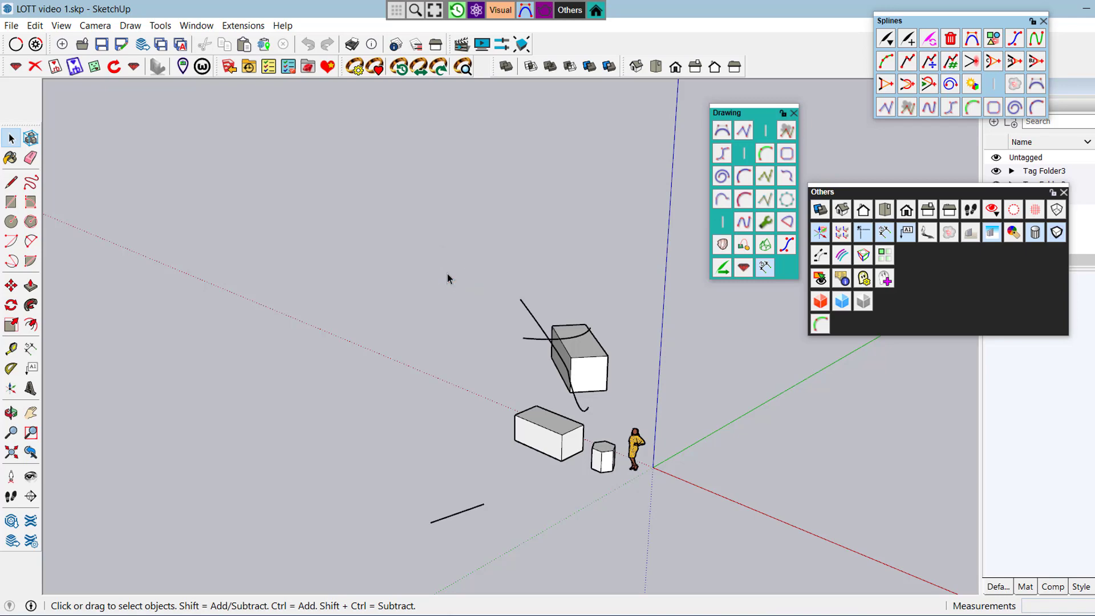
# Cycle through the favorites palettes, including Visual and Others, with each at its user-defined position, and dismiss the last one
pyautogui.press('d')
pyautogui.press('o')
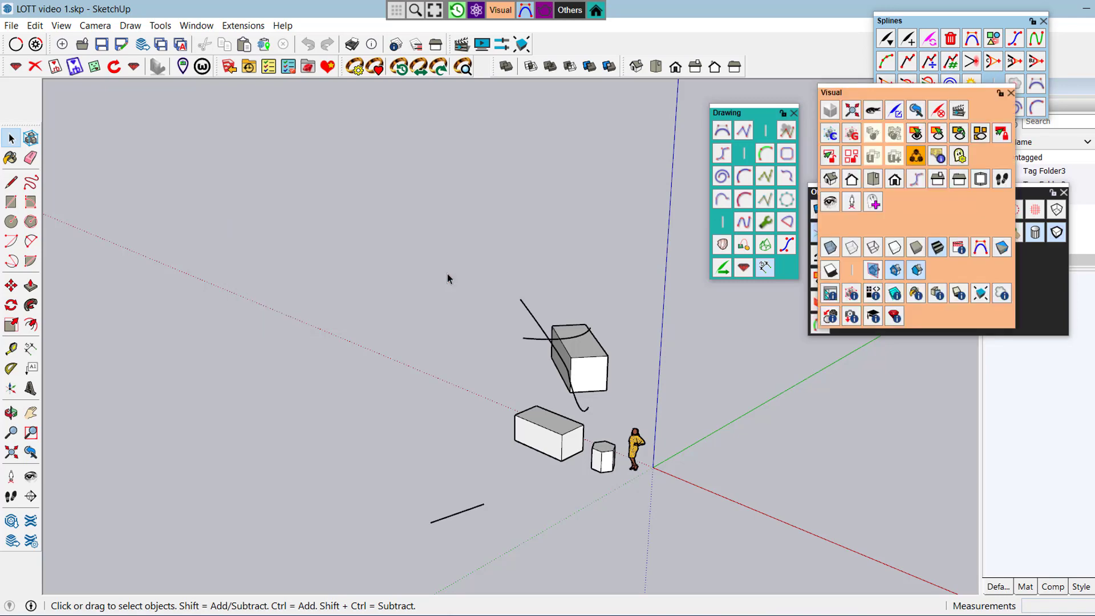
pyautogui.press('o')
pyautogui.press('v')
pyautogui.press('Tab')
pyautogui.press('Tab')
pyautogui.press('Tab')
pyautogui.press('Tab')
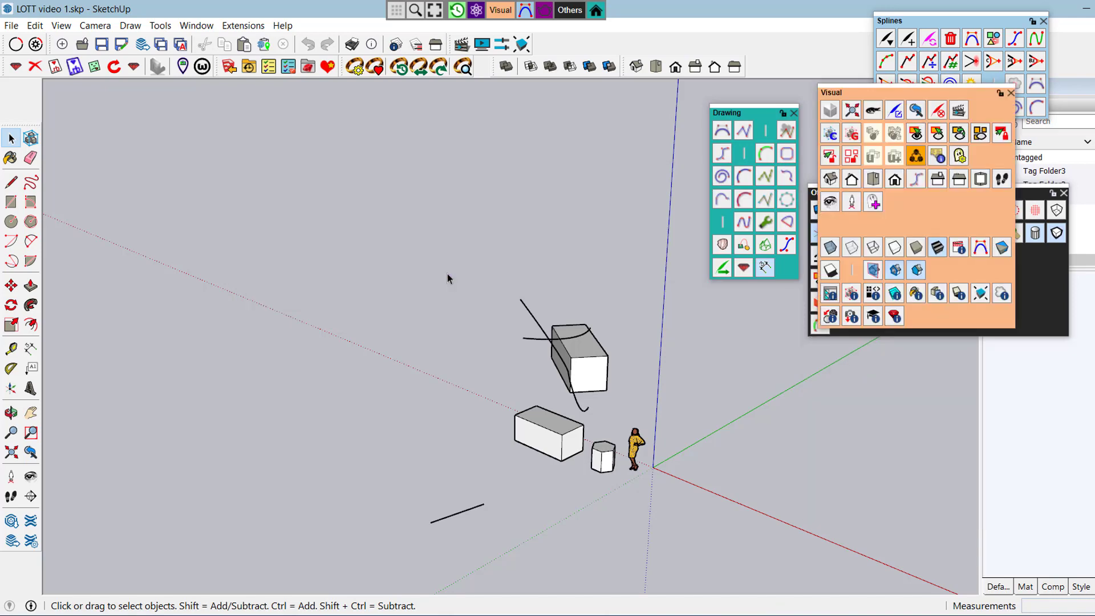
pyautogui.press('Tab')
pyautogui.press('Tab')
pyautogui.press('Tab')
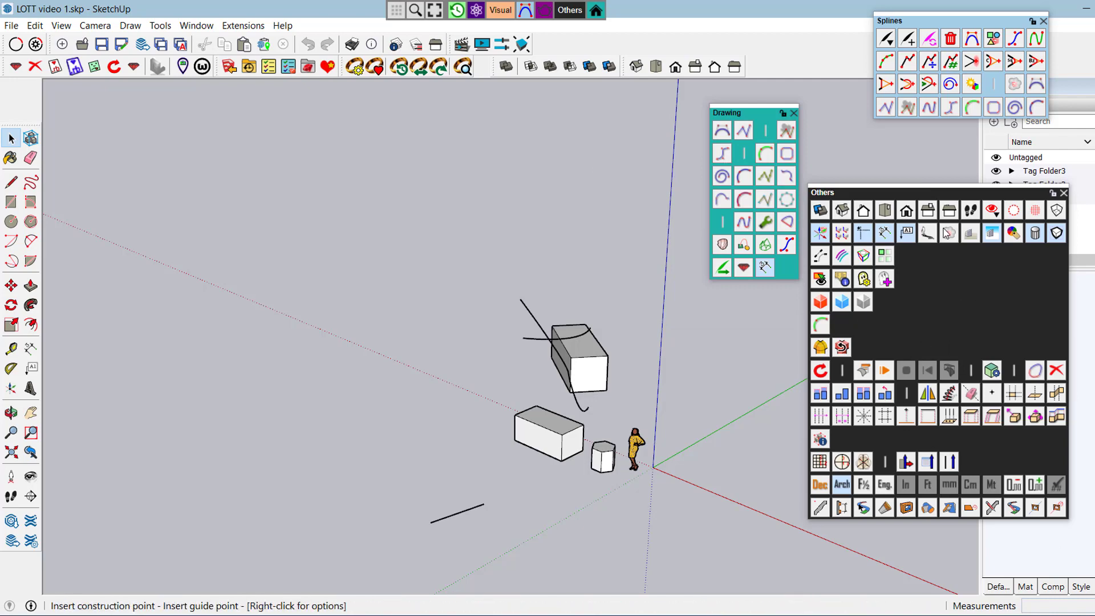
pyautogui.click(600, 276)
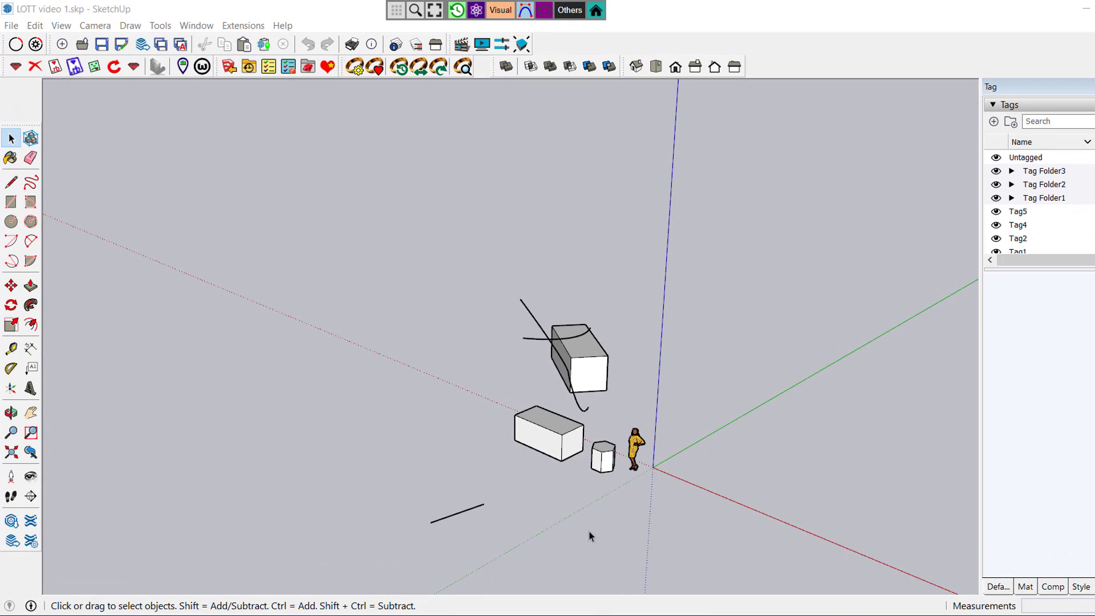
# Pop up the vignette stripe in the drawing area with the LordOfTheToolbars command of the Fredo6 Collection
pyautogui.click(160, 23)
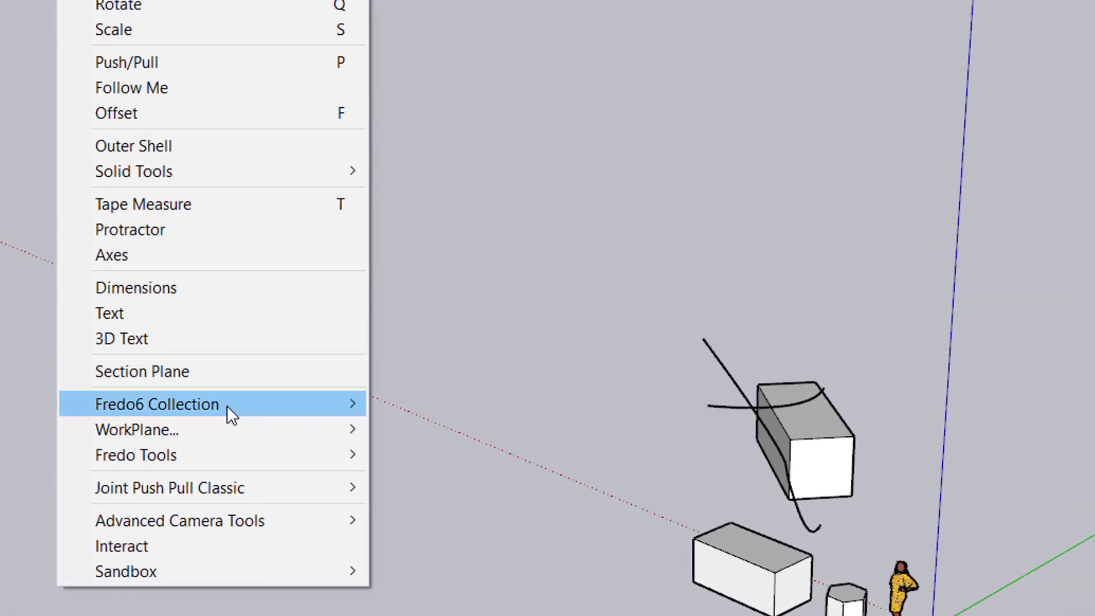
pyautogui.moveTo(227, 405)
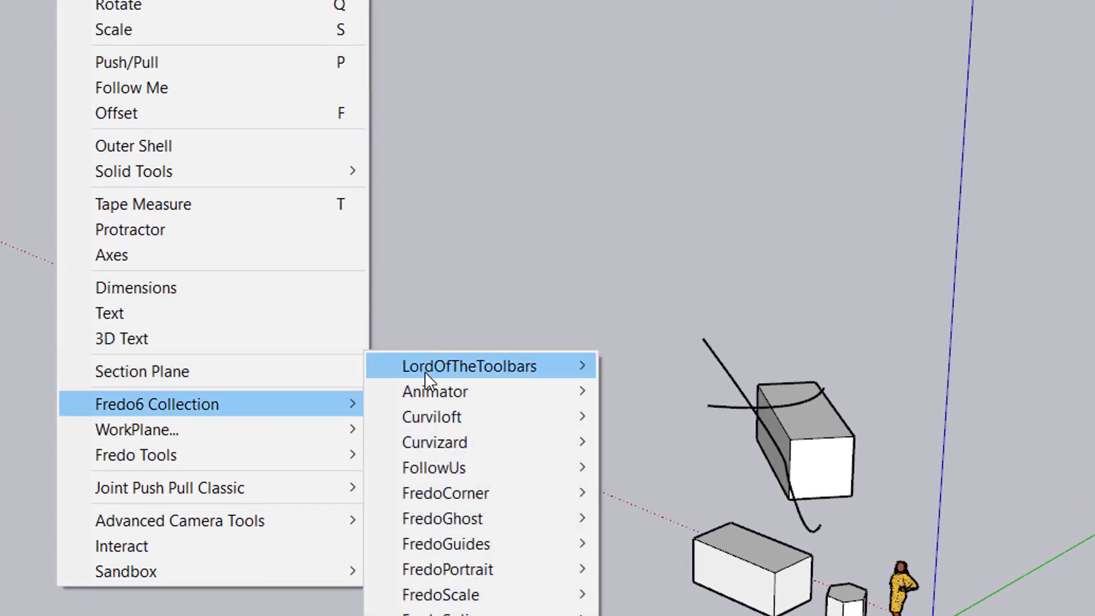
pyautogui.moveTo(450, 371)
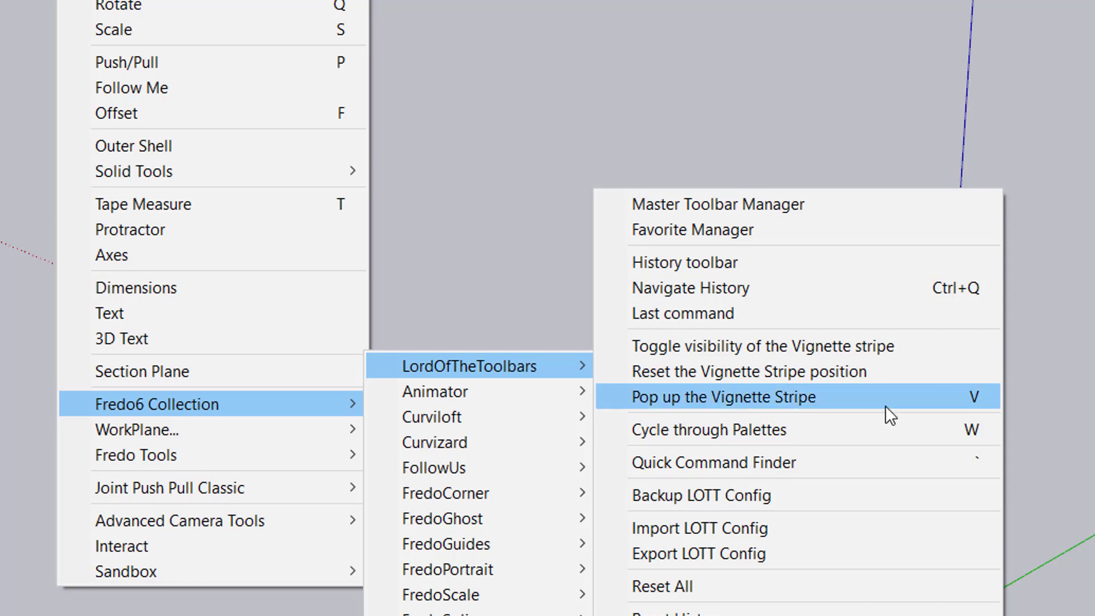
pyautogui.click(930, 406)
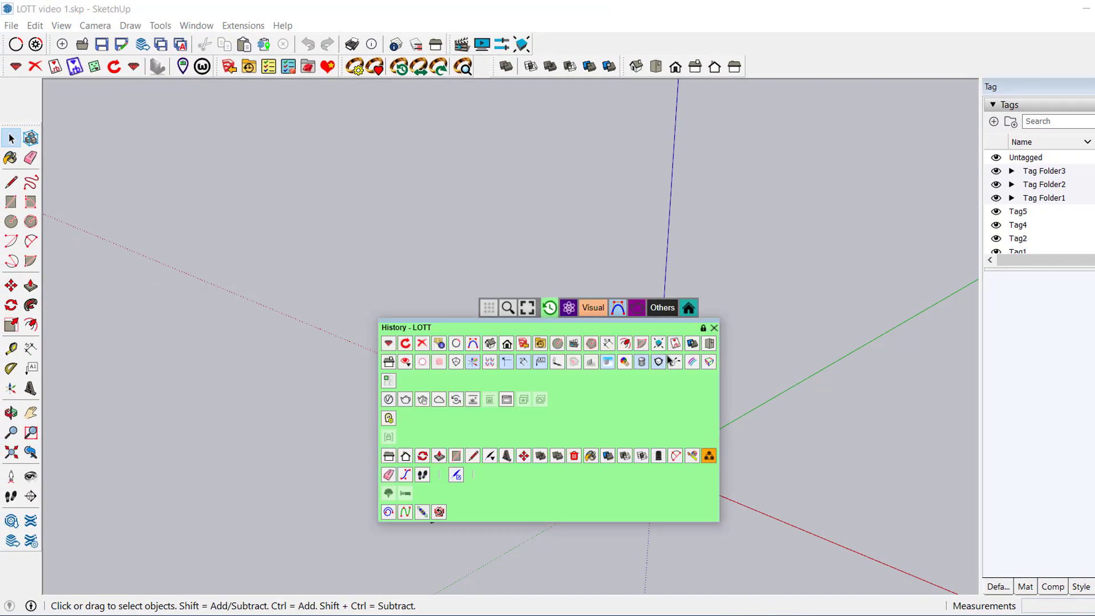
# Display the History, Others and Splines palettes from the vignette stripe popped up in the drawing area
pyautogui.click(618, 308)
pyautogui.click(549, 308)
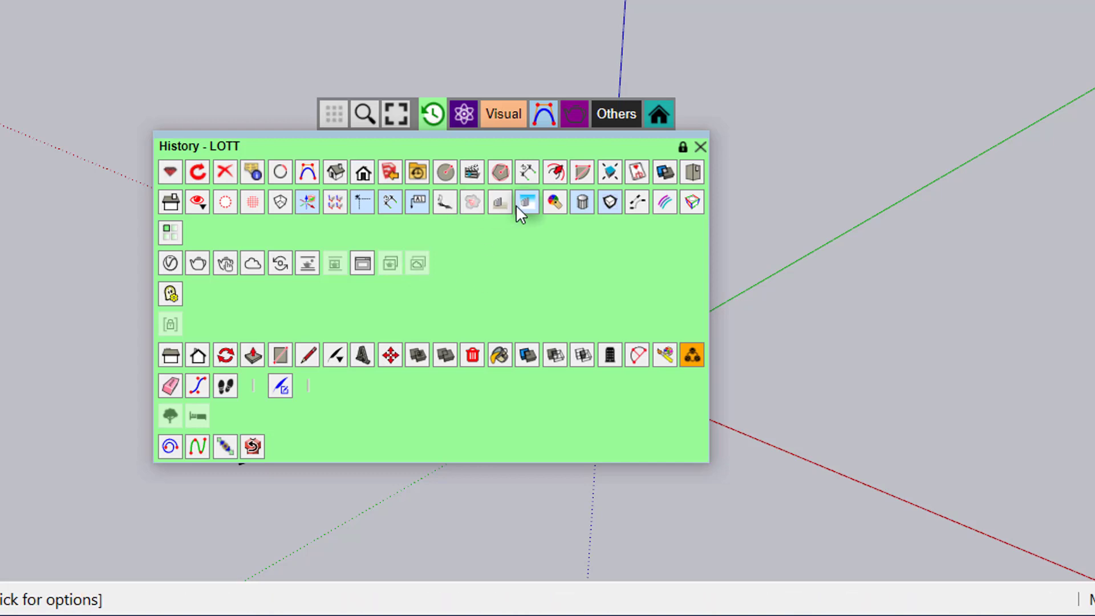
pyautogui.click(506, 127)
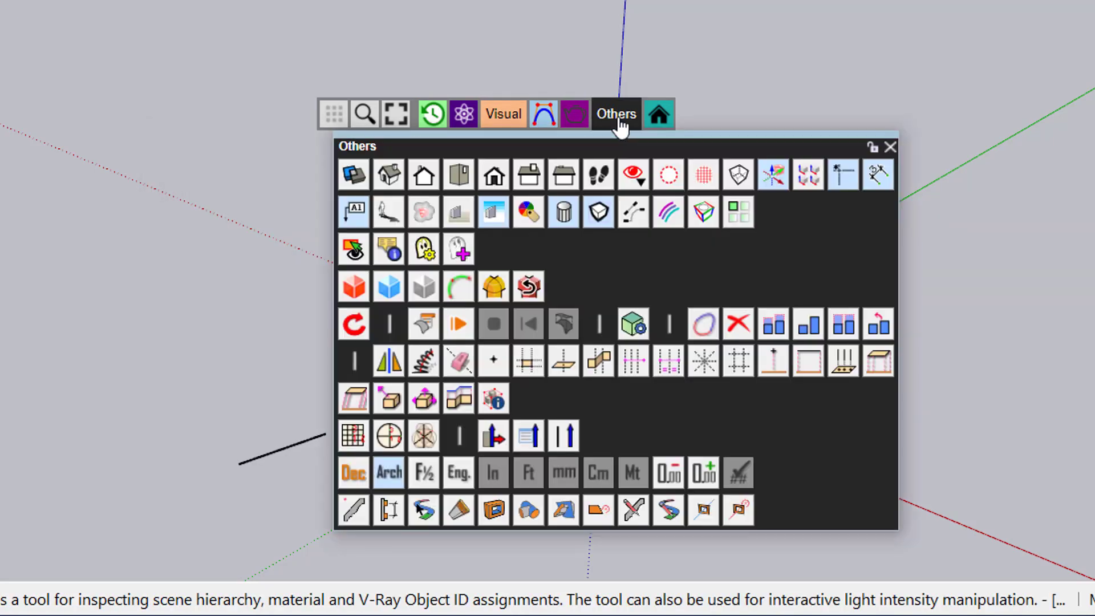
pyautogui.moveTo(658, 120)
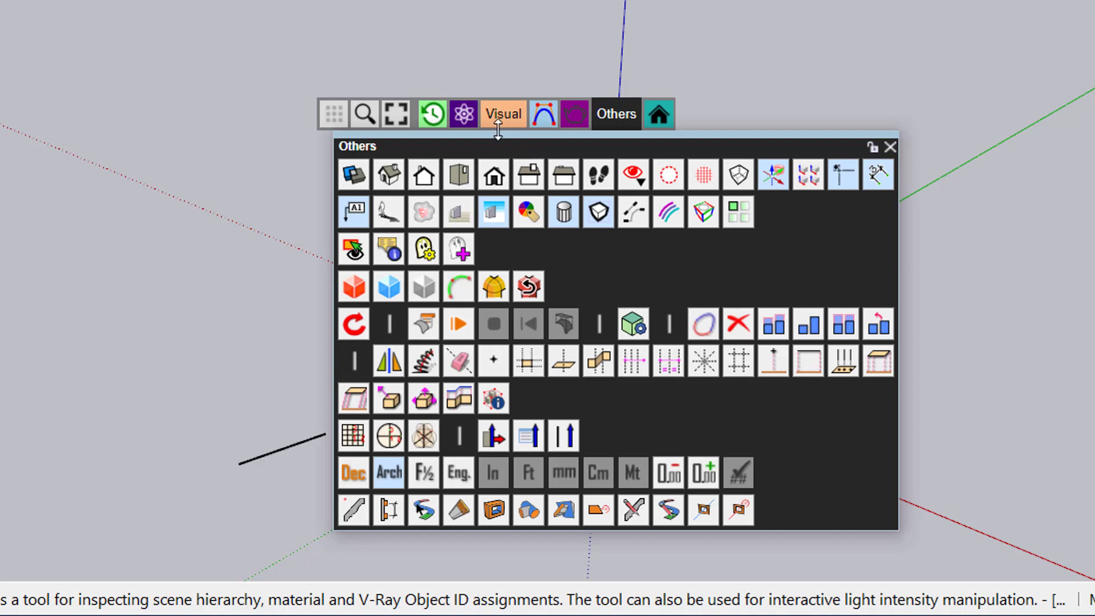
pyautogui.moveTo(485, 123)
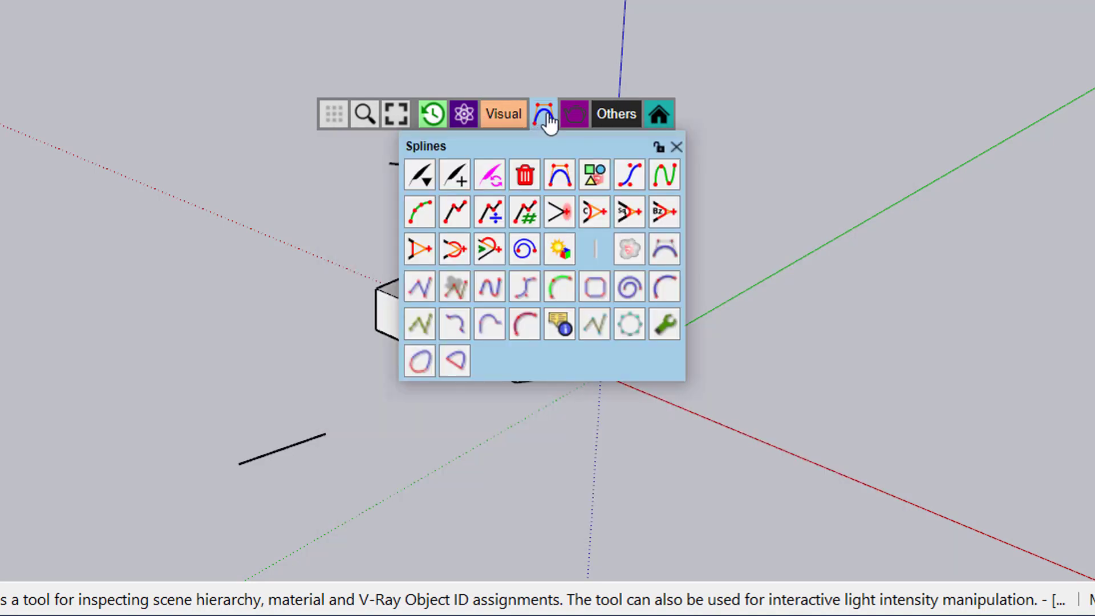
pyautogui.moveTo(615, 121)
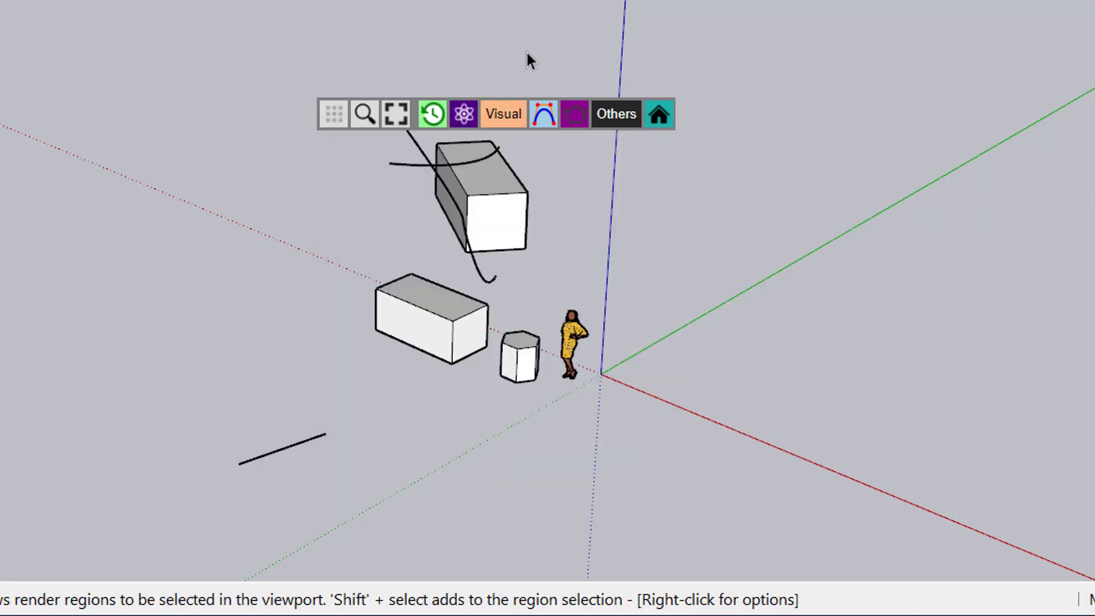
# Navigate back and forth along the popped-up stripe through the History, Design and Visual palettes, then dismiss the stripe
pyautogui.press('Left')
pyautogui.press('Left')
pyautogui.press('Left')
pyautogui.press('Right')
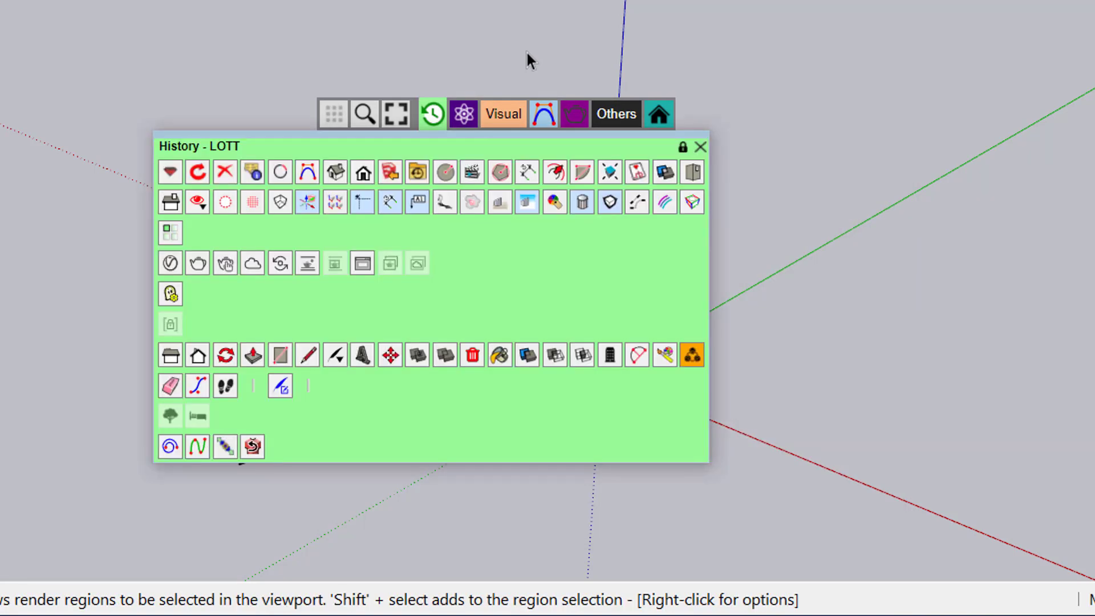
pyautogui.press('Right')
pyautogui.press('Right')
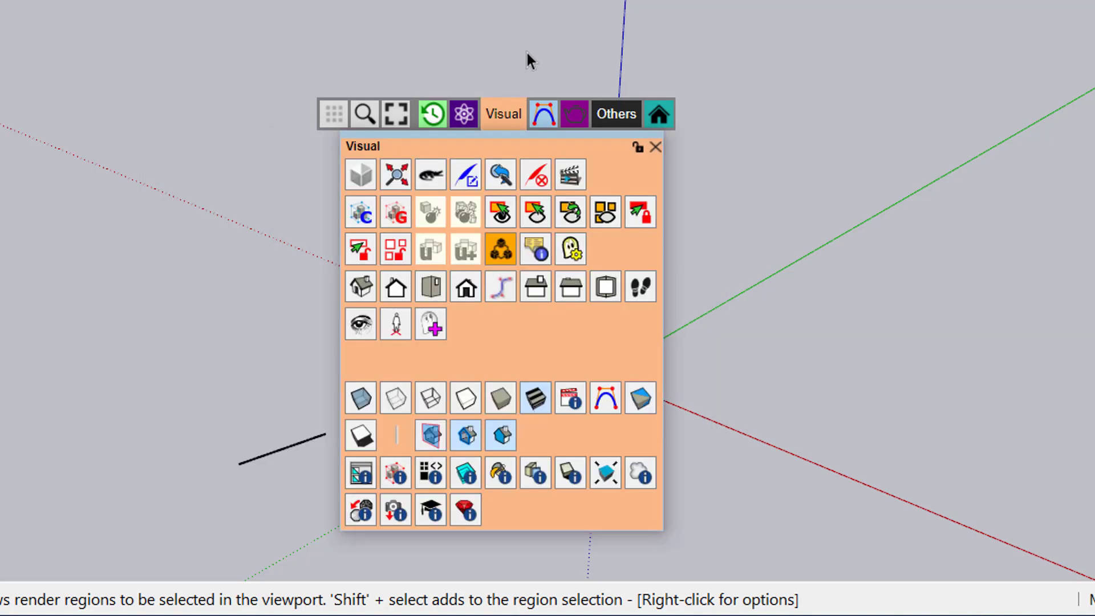
pyautogui.press('Right')
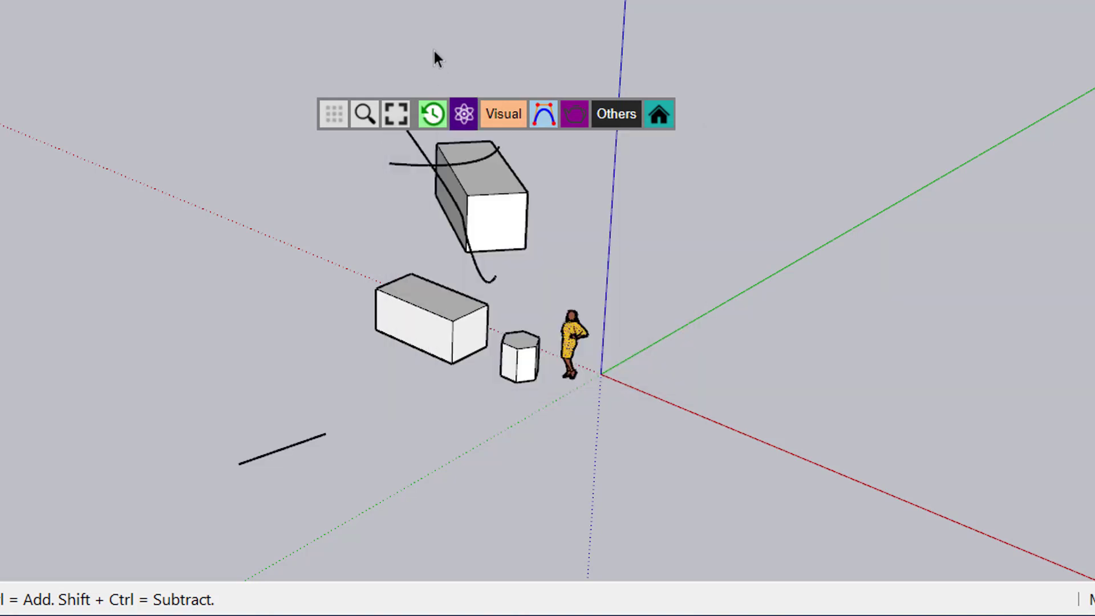
pyautogui.moveTo(435, 109)
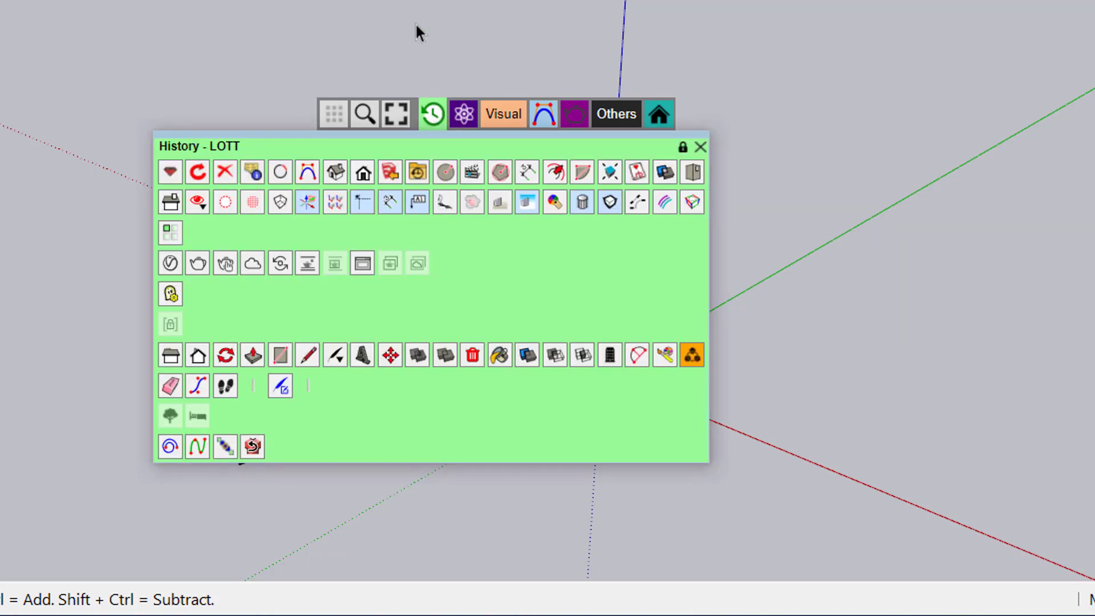
pyautogui.click(381, 5)
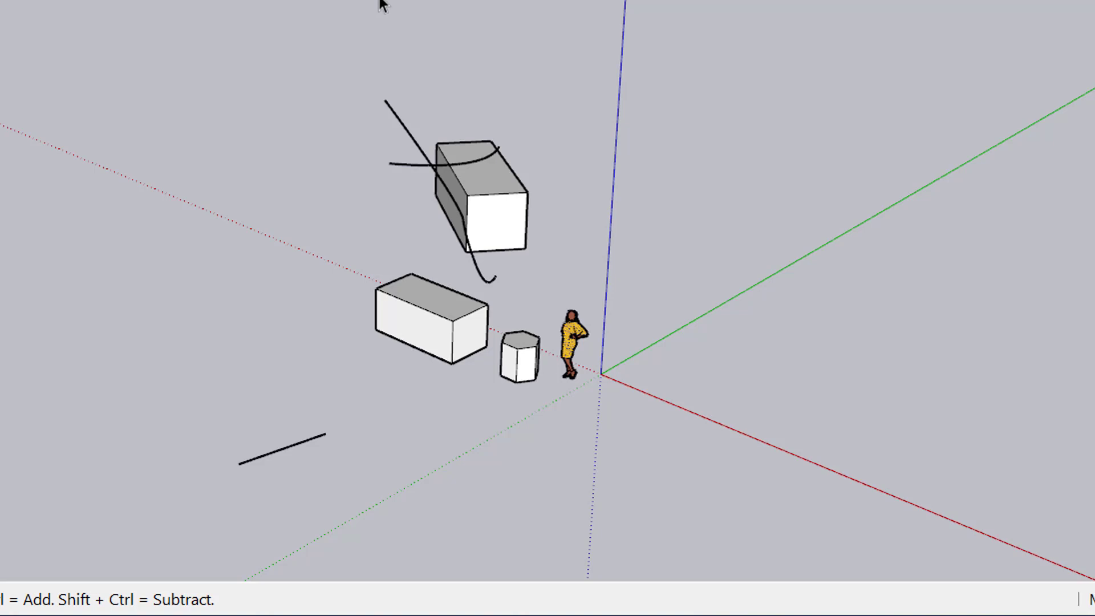
# Pop up the vignette stripe again, advance along it to the Splines palette and dismiss it
pyautogui.press('q')
pyautogui.press('Right')
pyautogui.press('Right')
pyautogui.press('Right')
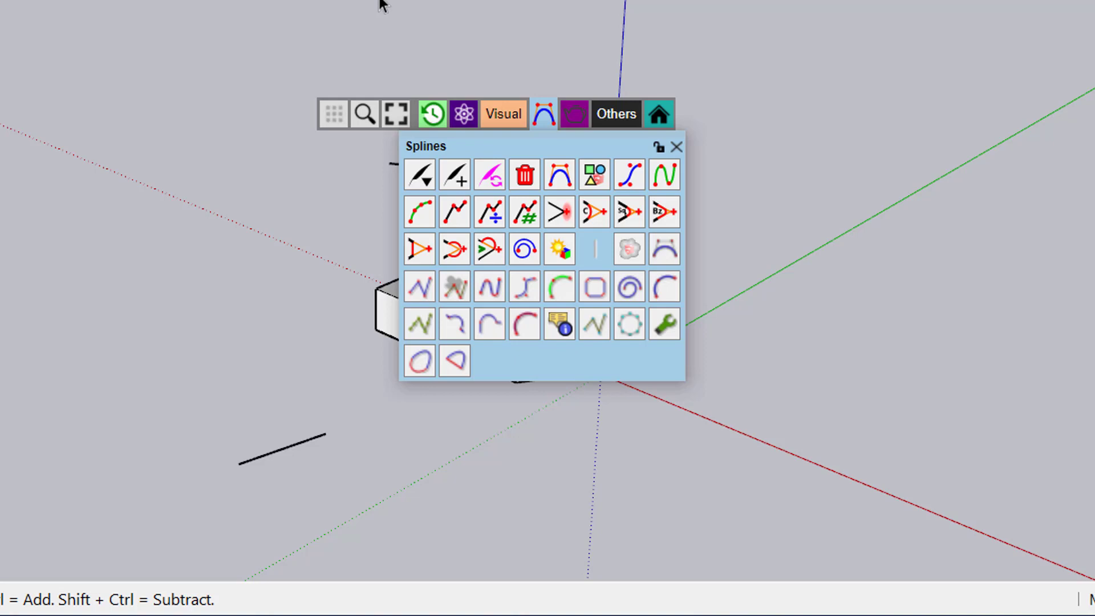
pyautogui.click(381, 4)
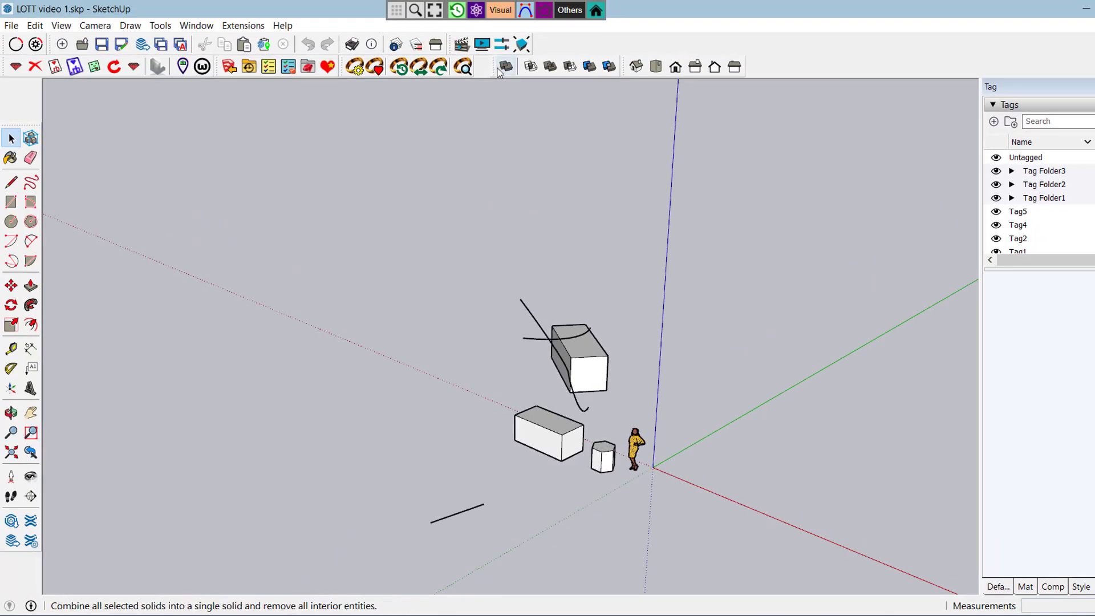
# Check the shortcut in the Visual palette's properties, then display the Visual palette over the model and dismiss it
pyautogui.click(499, 10)
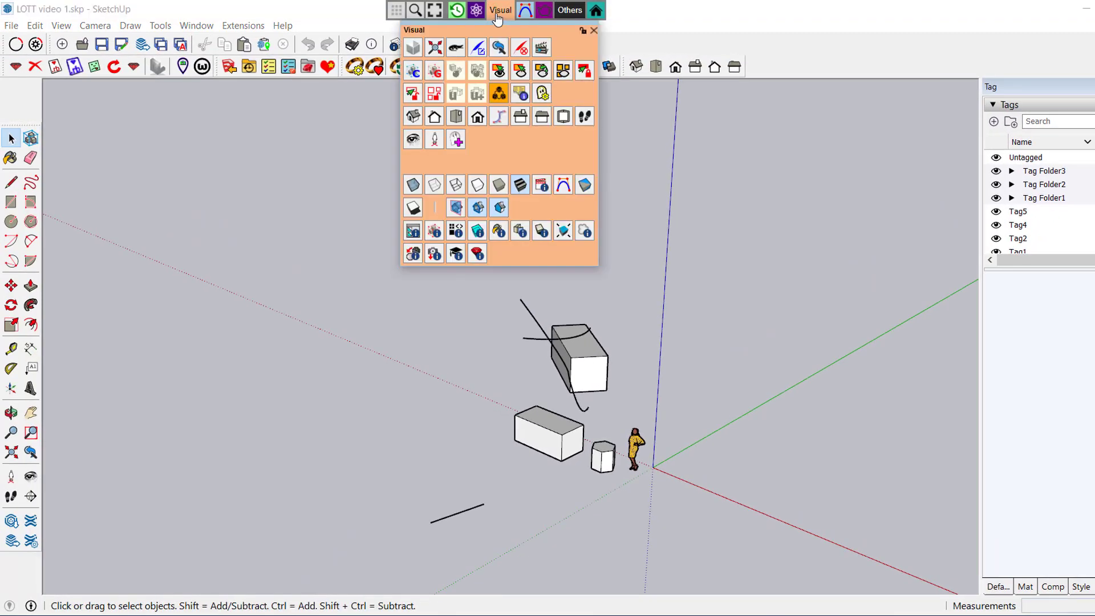
pyautogui.rightClick(499, 13)
pyautogui.click(532, 22)
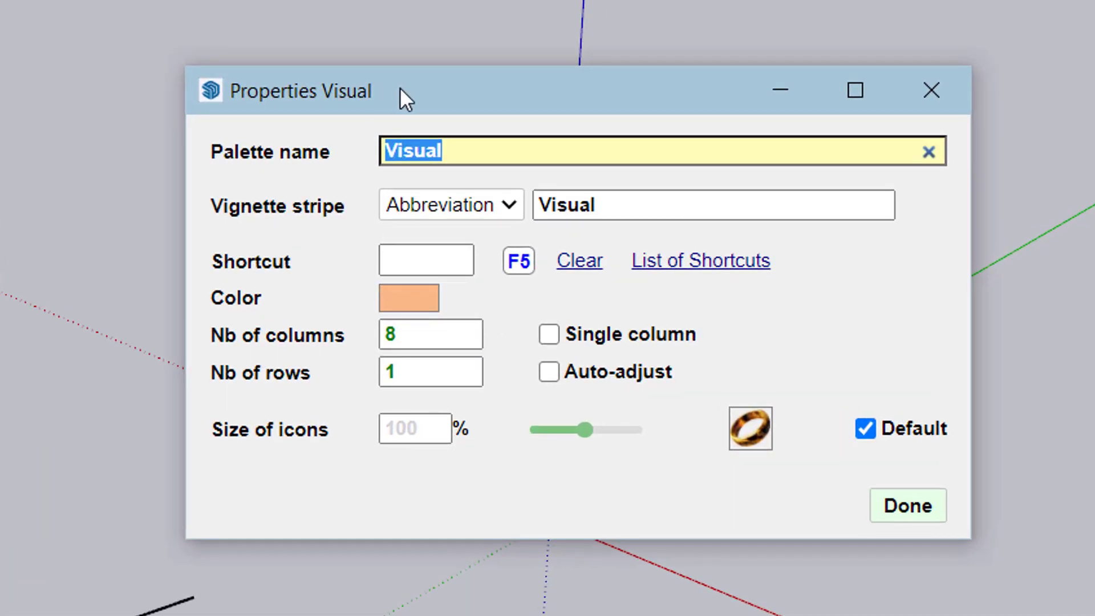
pyautogui.moveTo(457, 87); pyautogui.dragTo(300, 77)
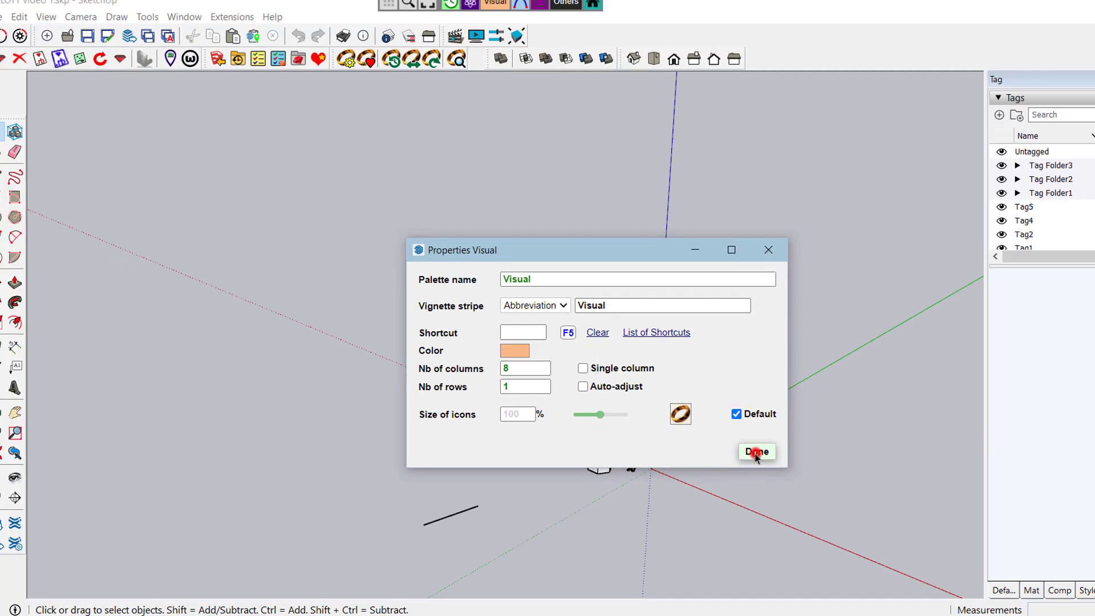
pyautogui.click(768, 485)
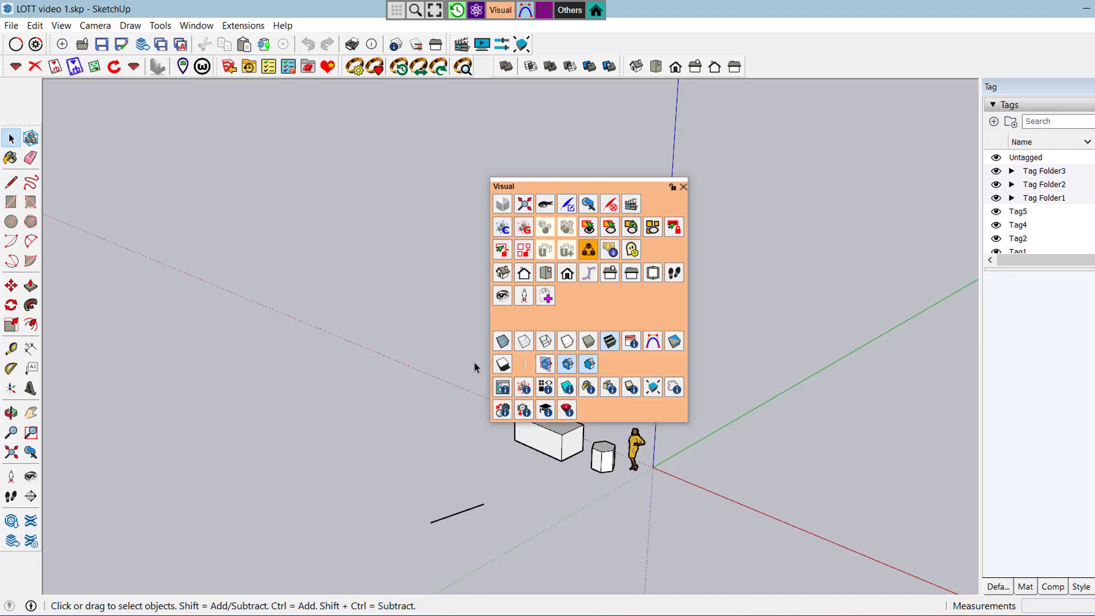
pyautogui.click(405, 385)
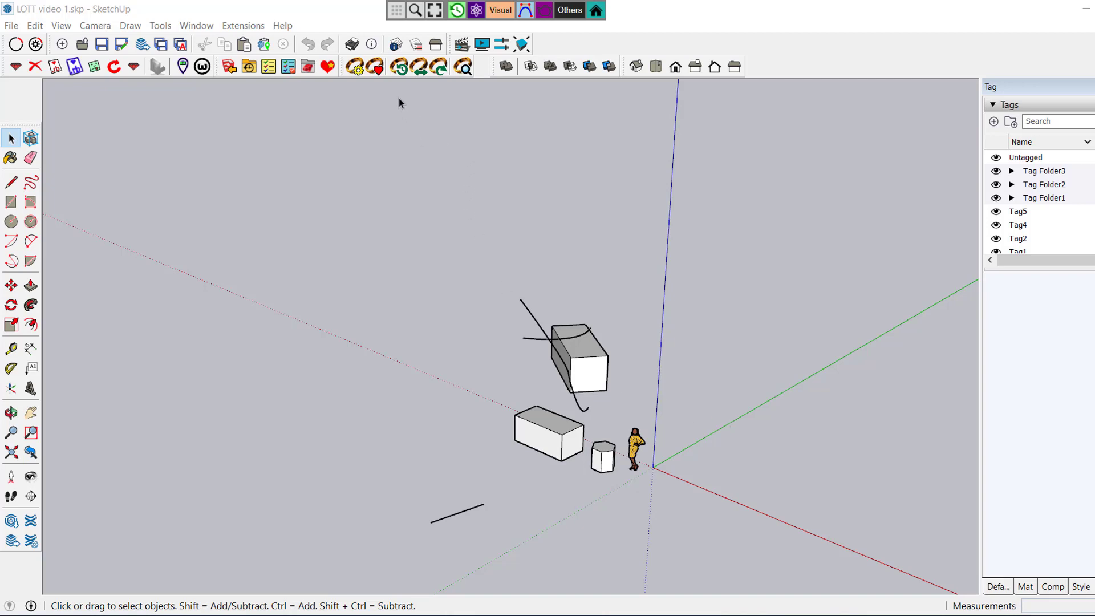
# Keep the stripe's menu mode on Hover, enable showing no more than ONE palette at any time, and save the default parameters
pyautogui.click(396, 10)
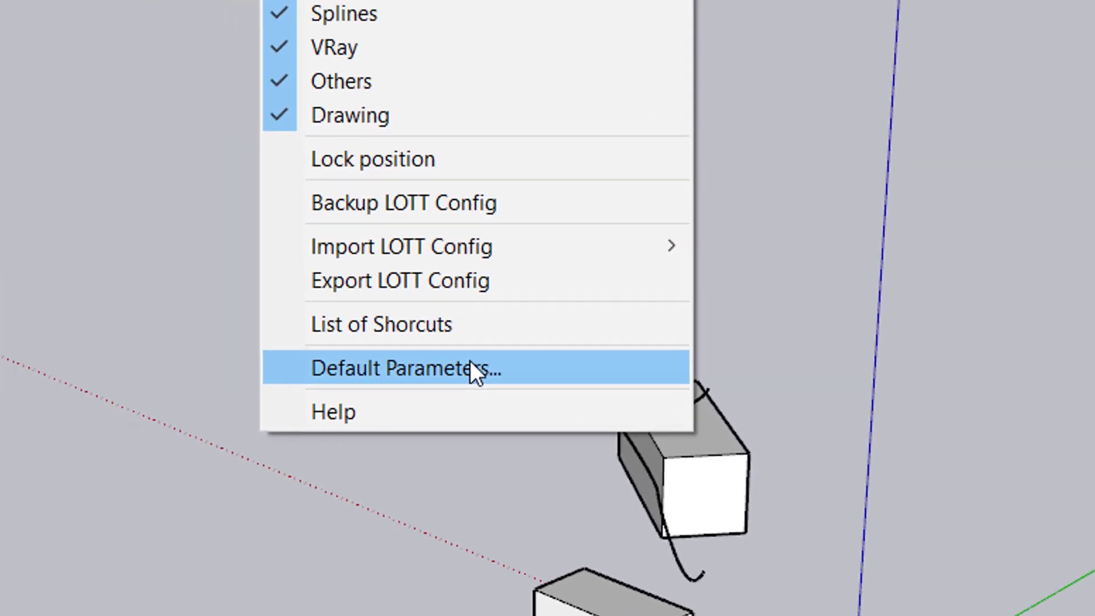
pyautogui.click(450, 363)
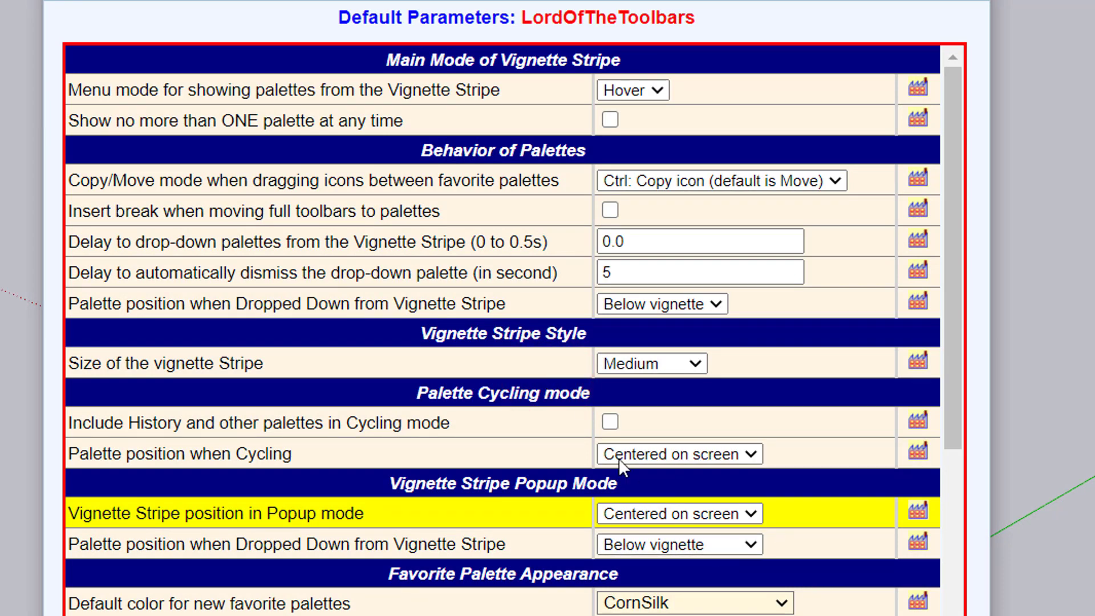
pyautogui.click(658, 91)
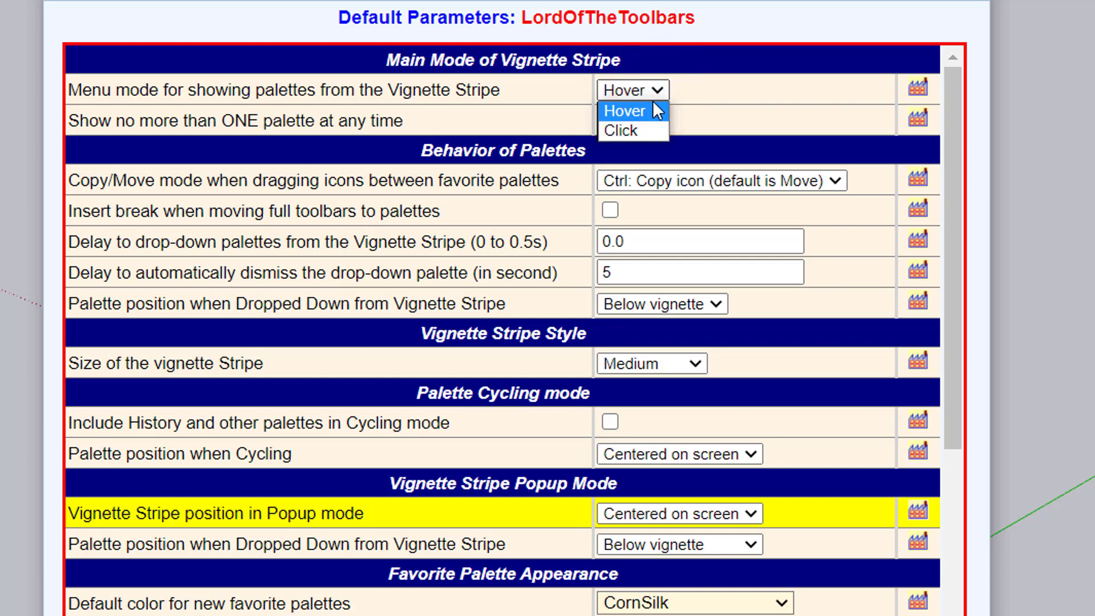
pyautogui.click(654, 108)
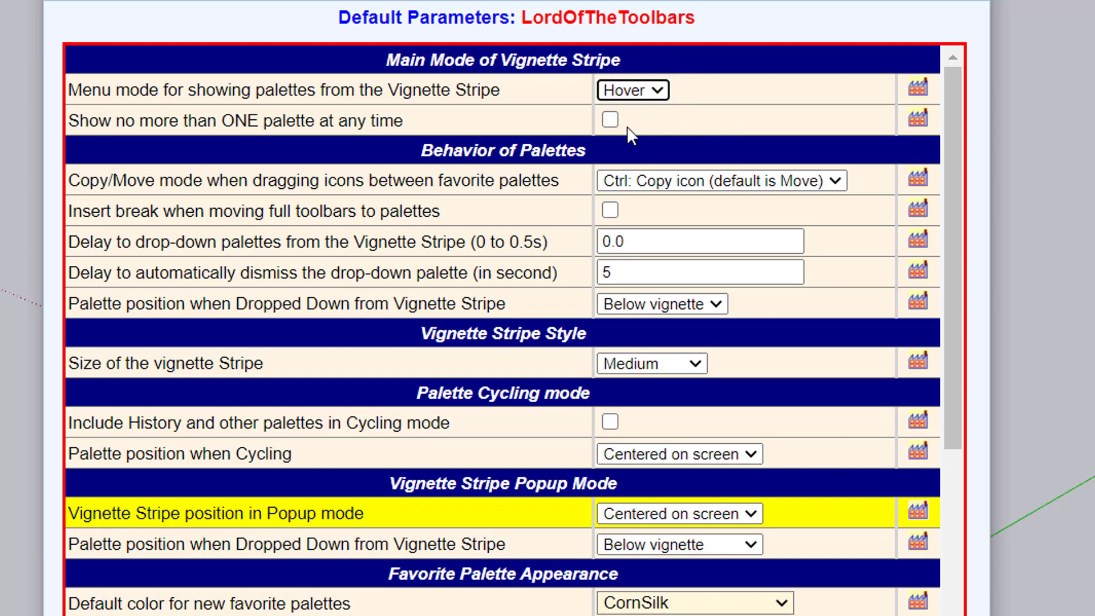
pyautogui.moveTo(611, 129)
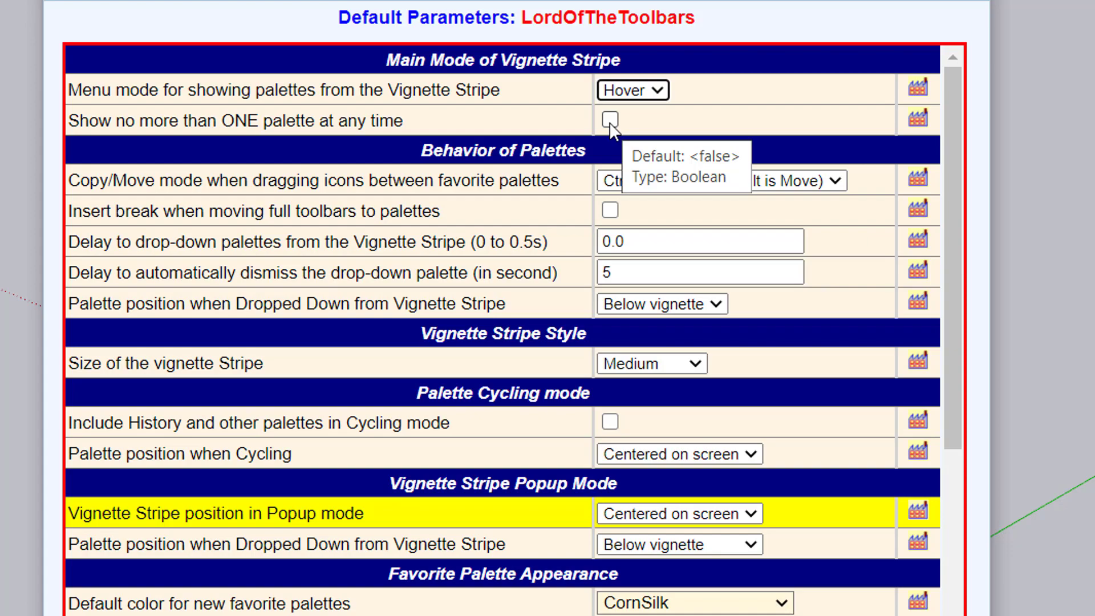
pyautogui.click(609, 122)
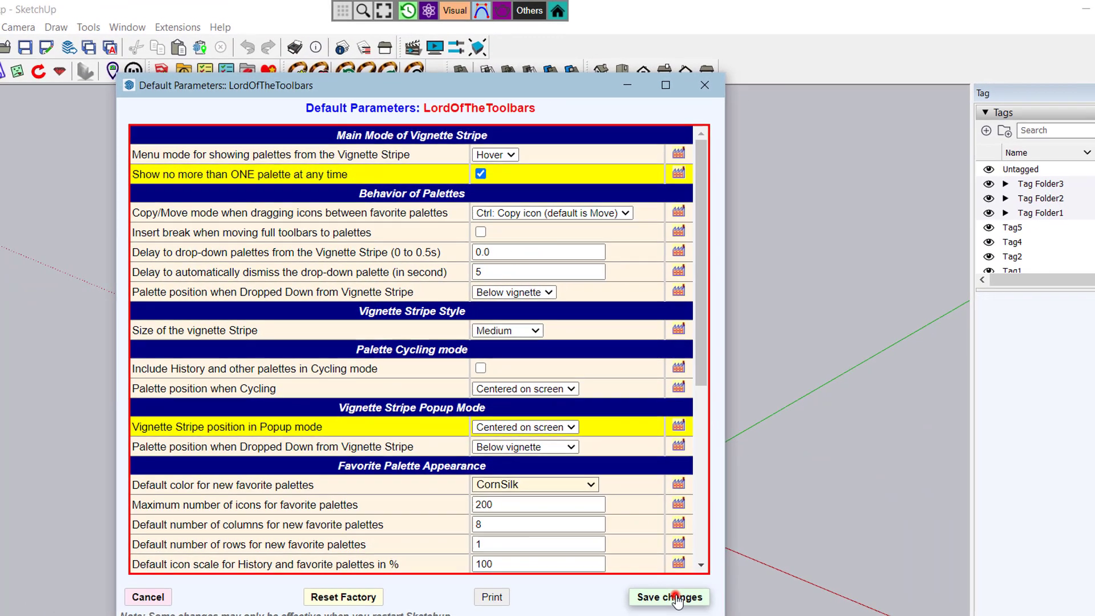
pyautogui.click(676, 598)
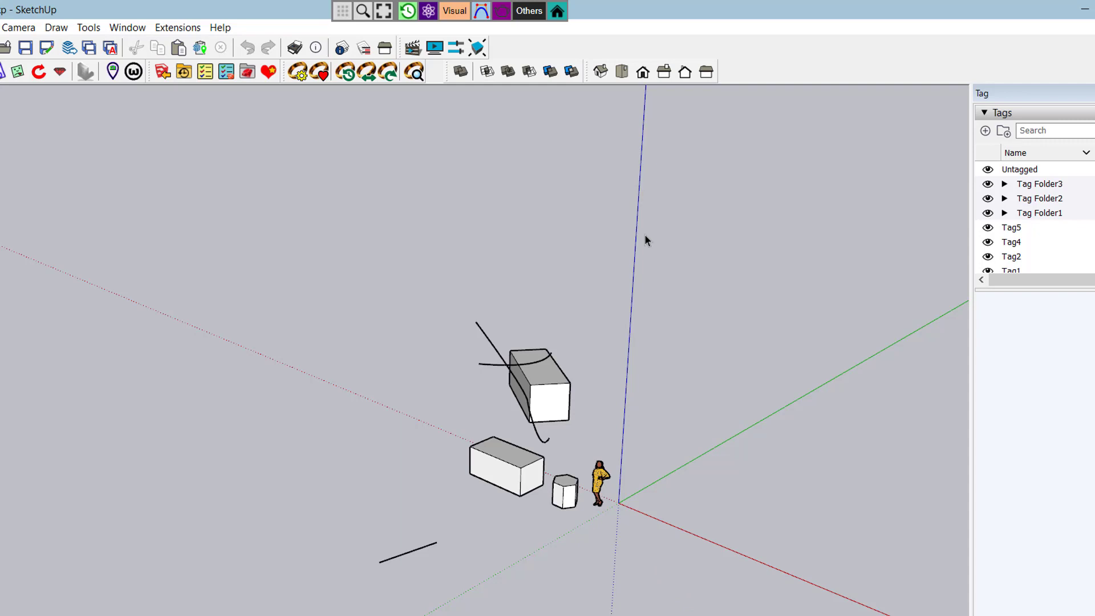
# Display the Others, Splines and Drawing palettes one after another from the vignette stripe
pyautogui.click(528, 14)
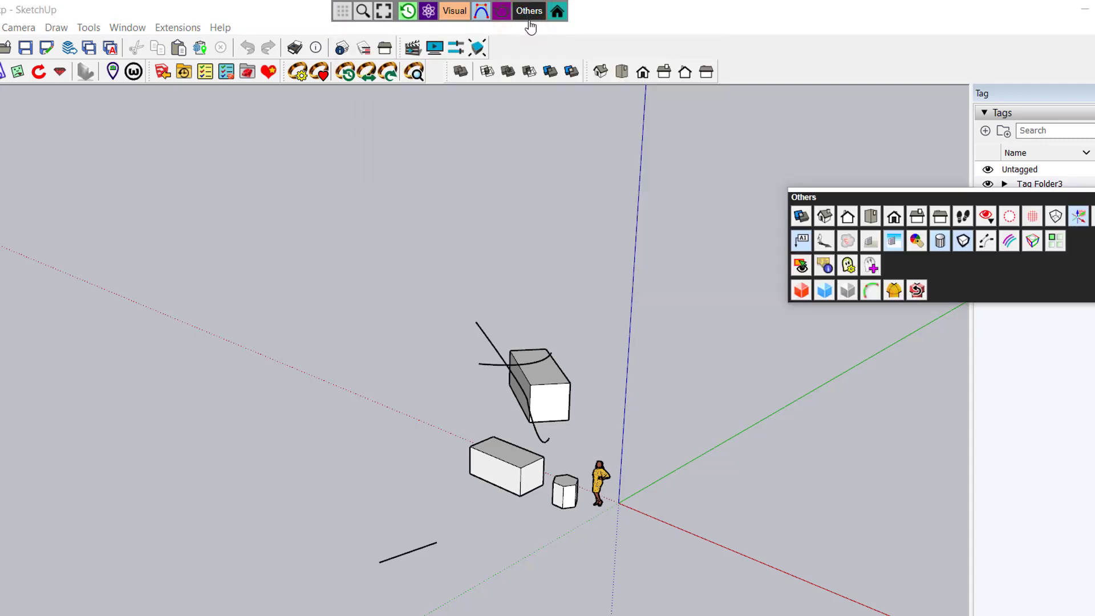
pyautogui.click(482, 13)
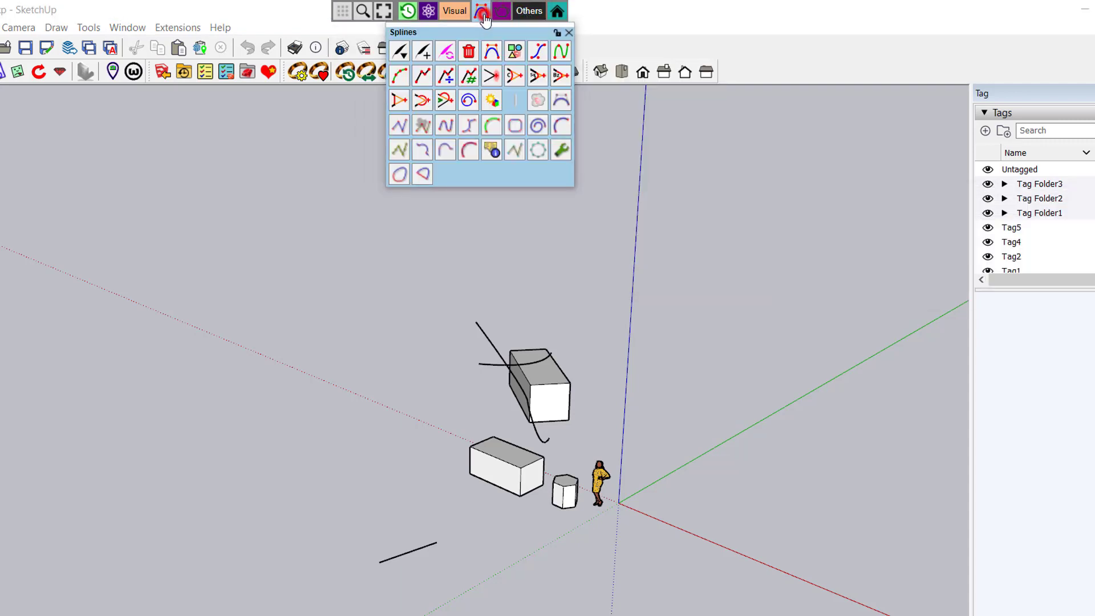
pyautogui.click(559, 13)
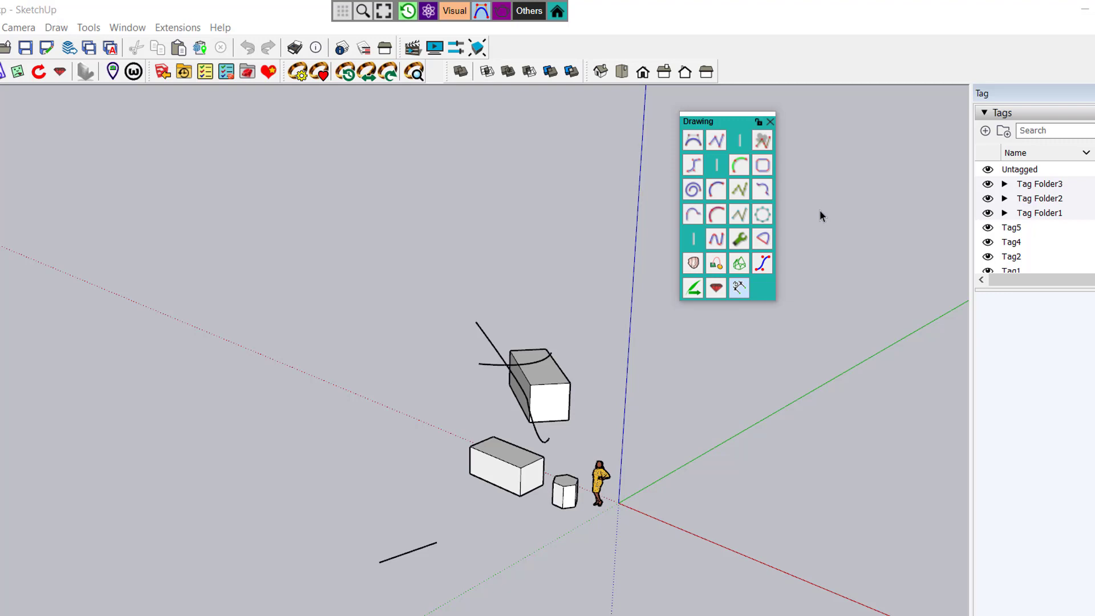
# Disable the option to show no more than ONE palette at any time in the default parameters
pyautogui.click(342, 11)
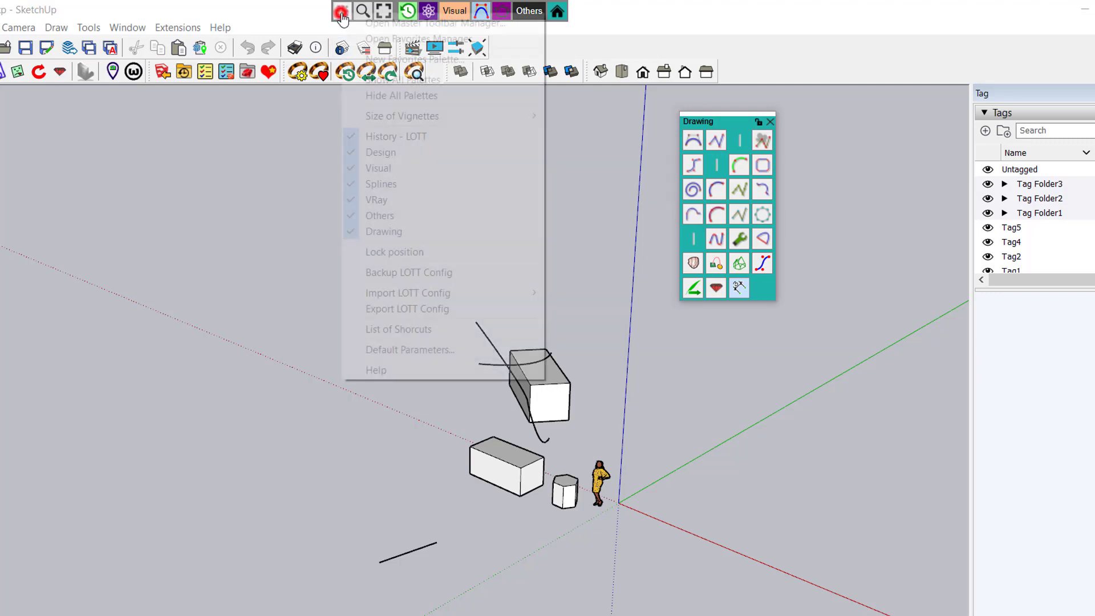
pyautogui.click(433, 349)
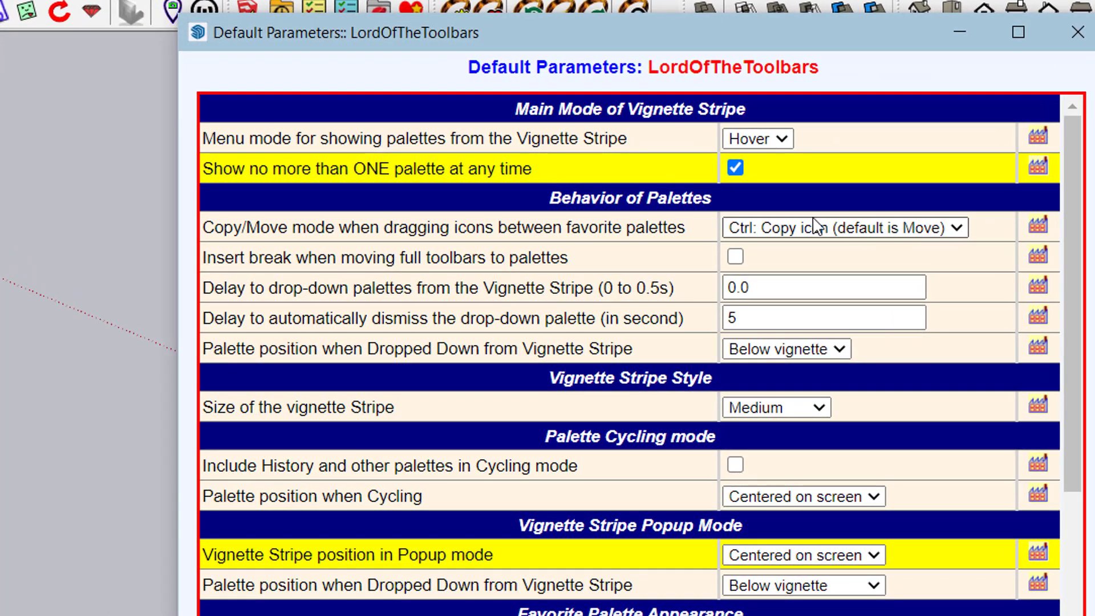
pyautogui.click(495, 173)
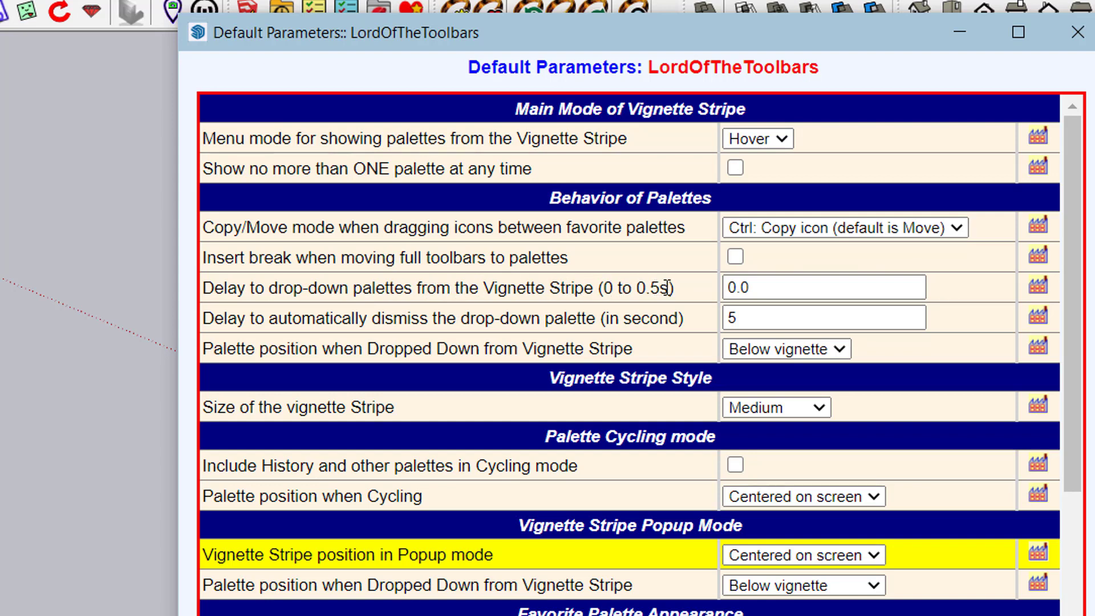
# Set the delay to drop down palettes from the vignette stripe to 0.5 seconds and save the changes
pyautogui.moveTo(668, 287)
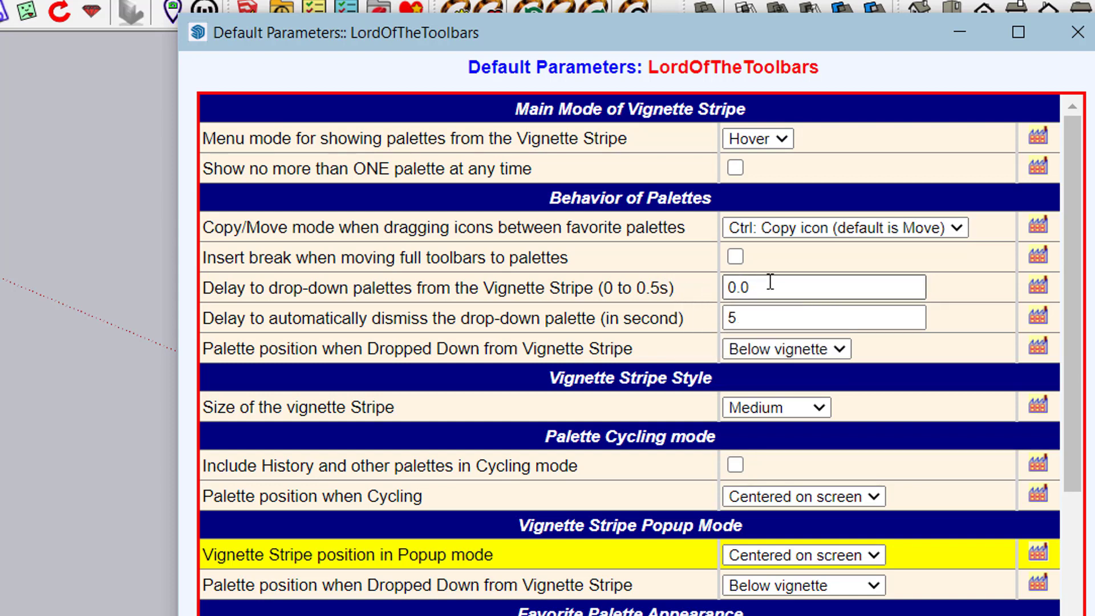
pyautogui.moveTo(769, 287)
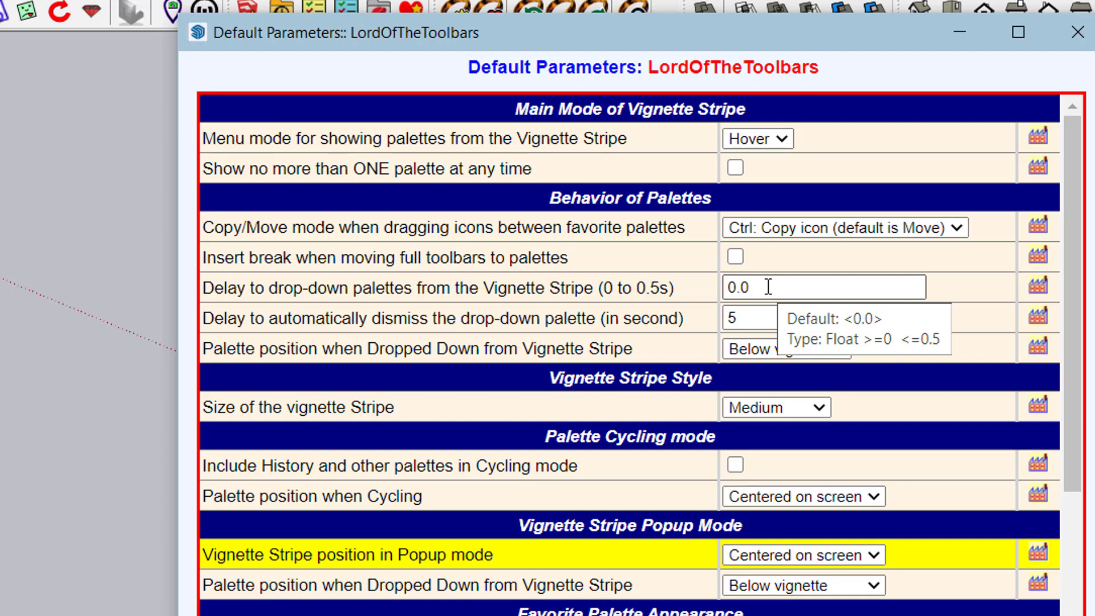
pyautogui.click(769, 287)
pyautogui.press('BackSpace')
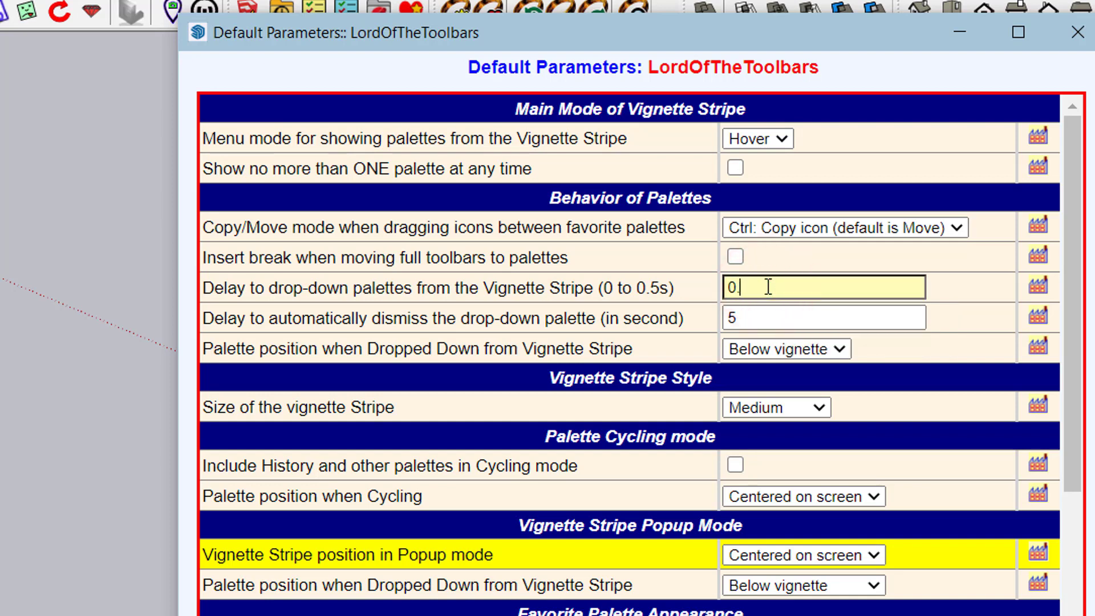
pyautogui.write('5')
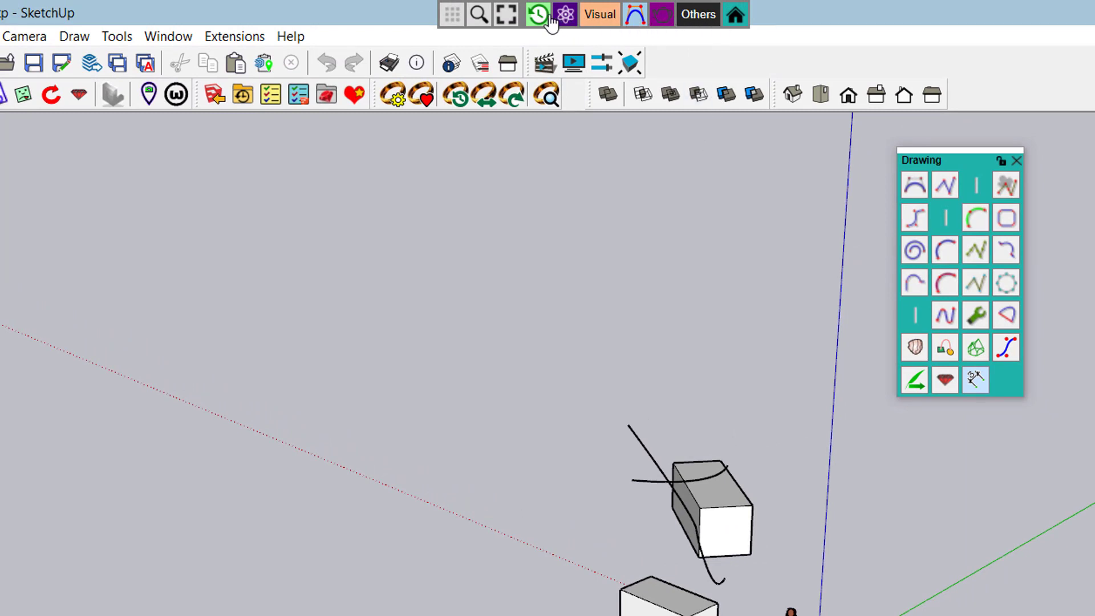
# Test the drop-down delay by showing the Others, History, Visual and Drawing palettes from the vignette stripe
pyautogui.click(695, 17)
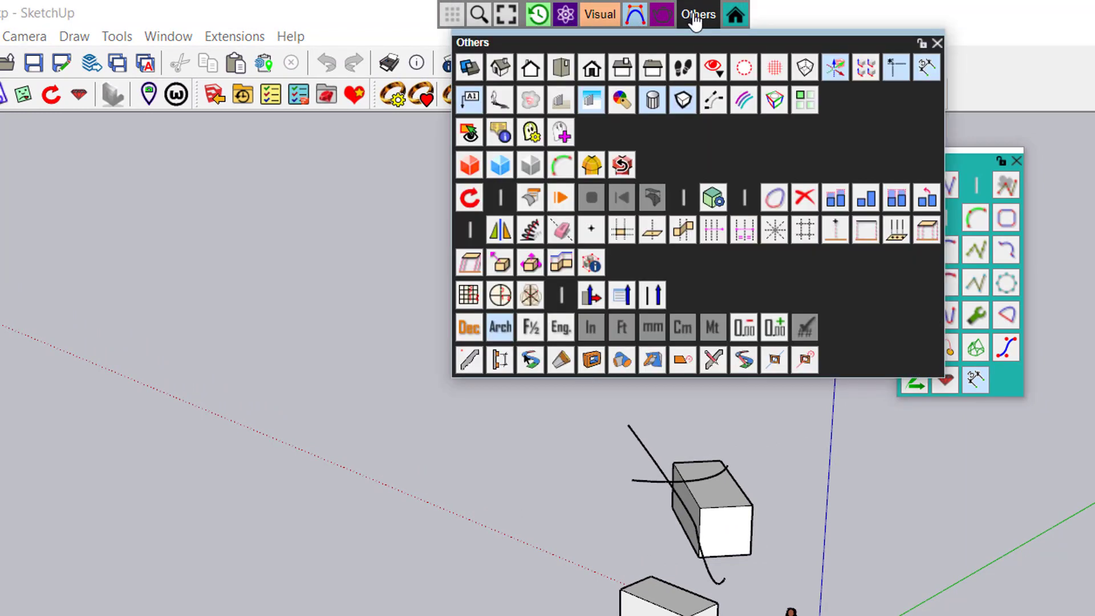
pyautogui.click(540, 20)
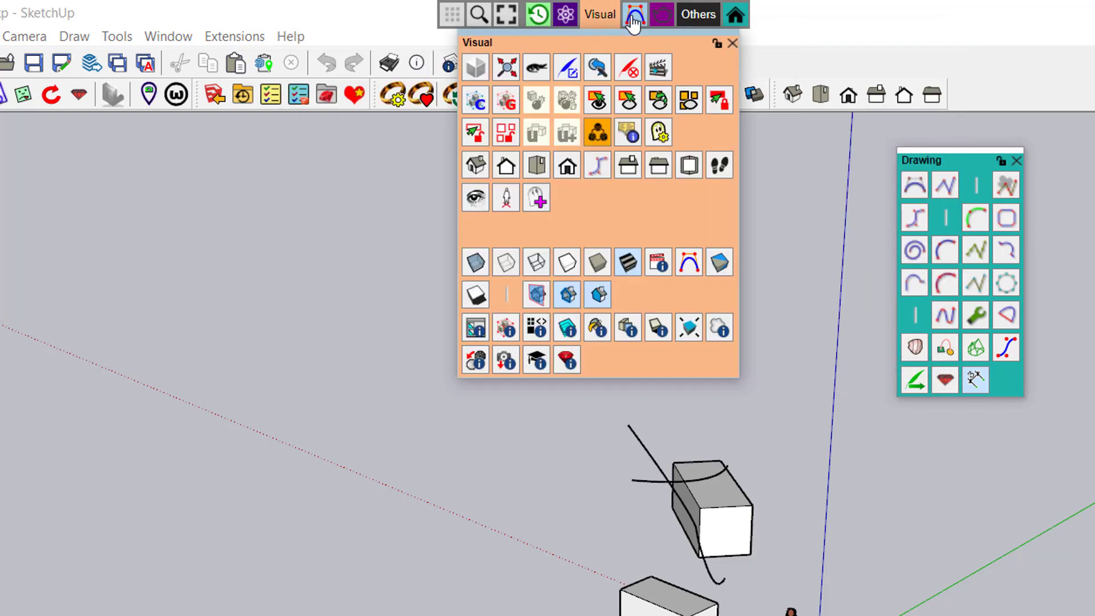
pyautogui.moveTo(661, 22)
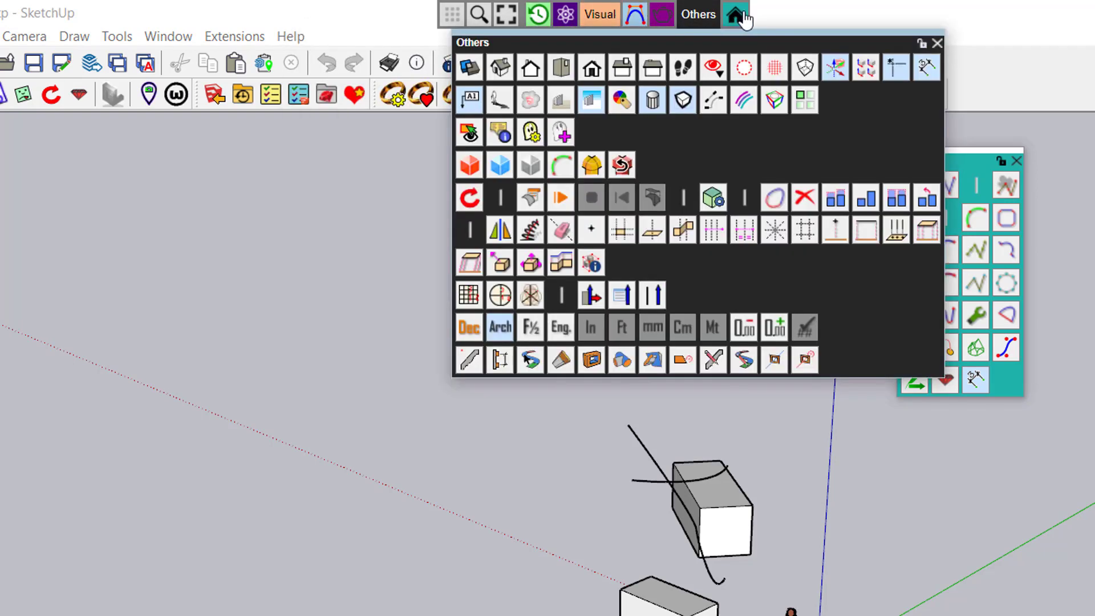
pyautogui.moveTo(745, 18)
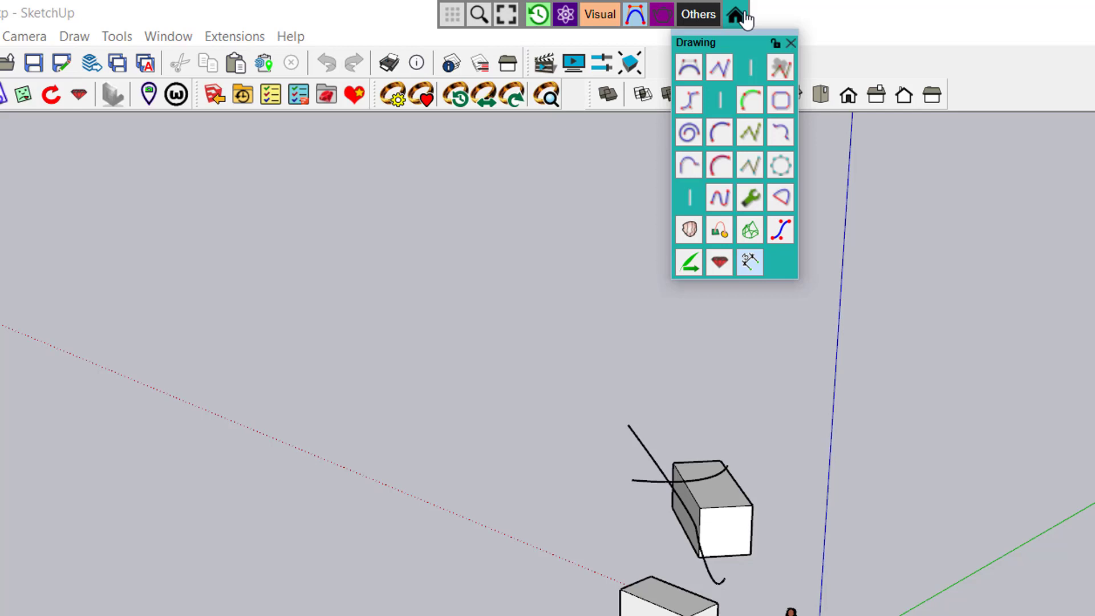
pyautogui.moveTo(538, 19)
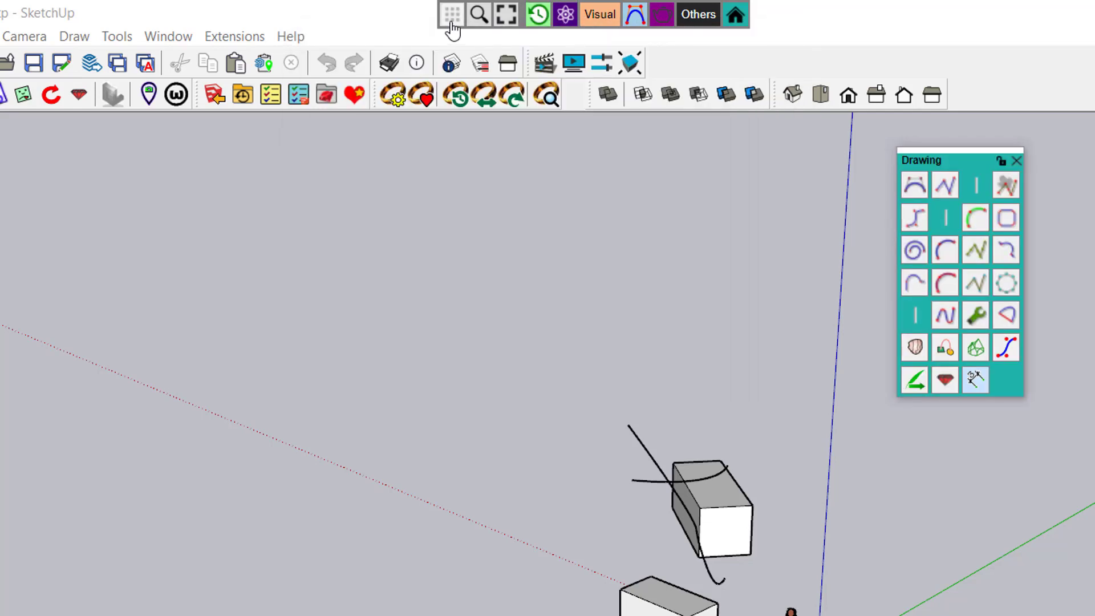
# Move the vignette stripe into the drawing area and reset the palette drop-down delay to its factory default
pyautogui.moveTo(450, 21); pyautogui.dragTo(462, 250)
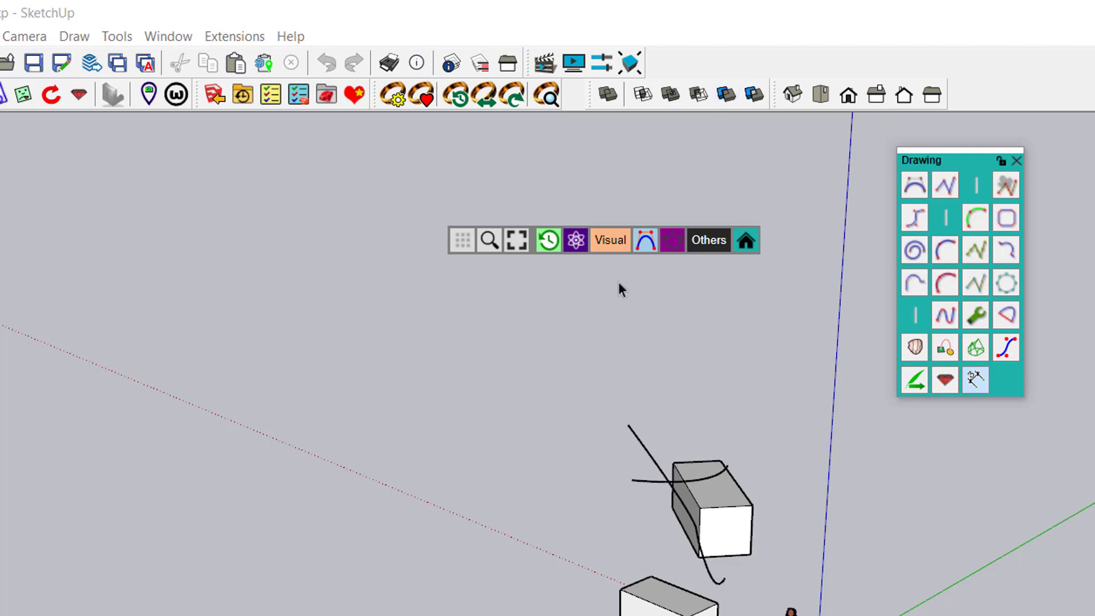
pyautogui.rightClick(462, 240)
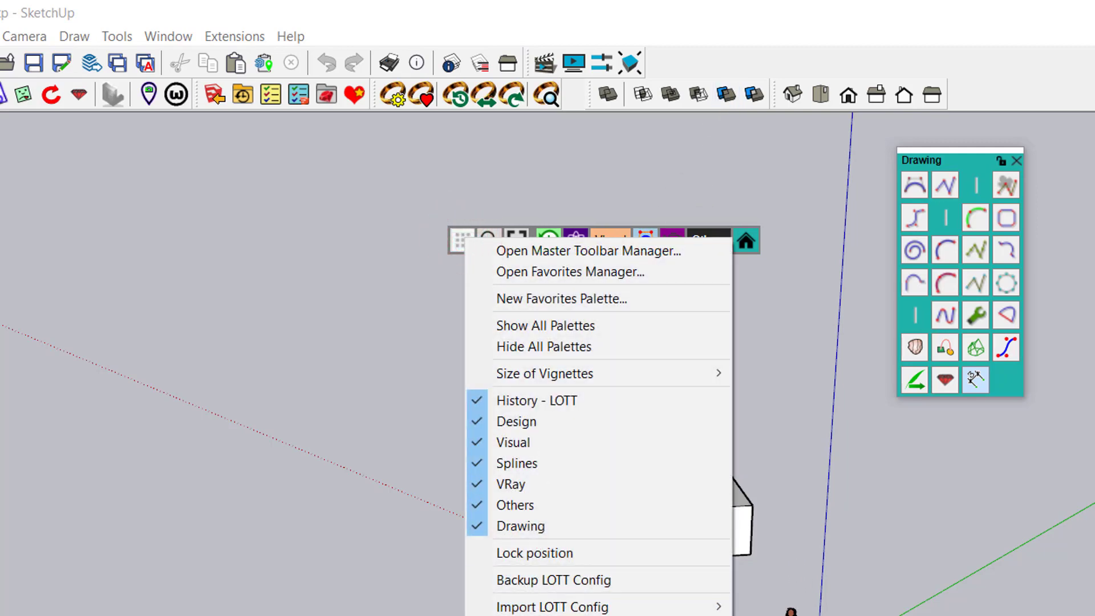
pyautogui.click(571, 615)
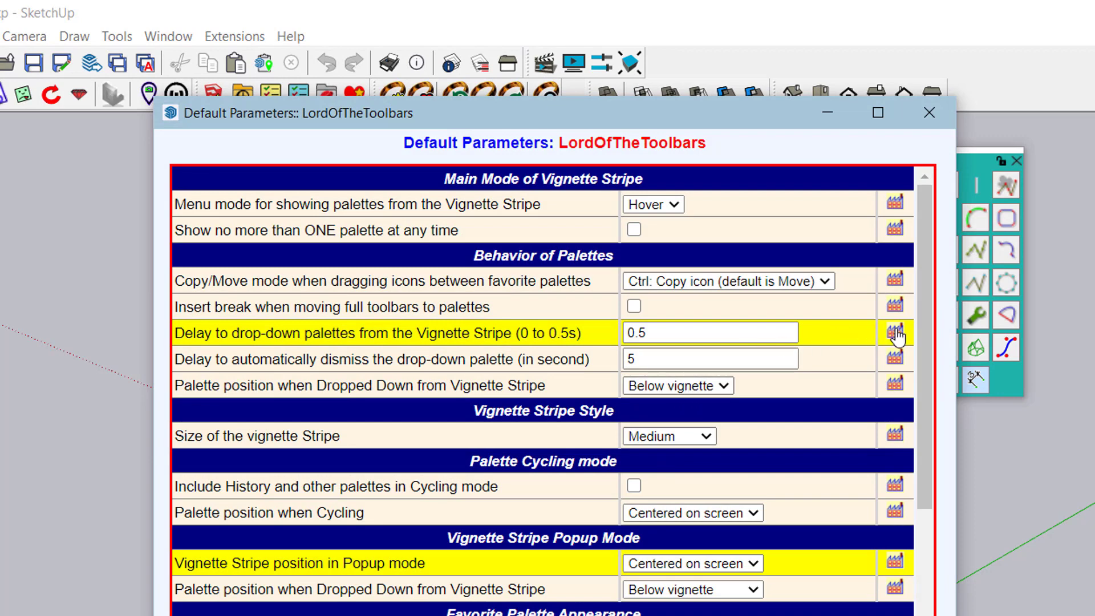
pyautogui.click(895, 331)
pyautogui.press('Escape')
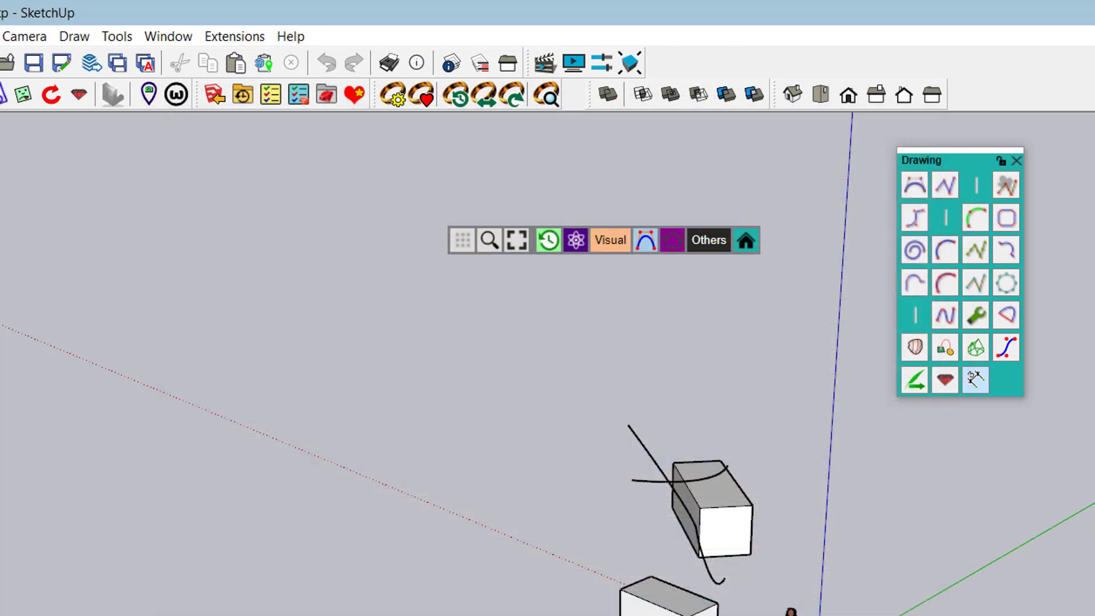
pyautogui.moveTo(646, 239)
# Check the automatic dismiss delay in the default parameters, then drop down the Visual palette and move away to dismiss it
pyautogui.click(461, 240)
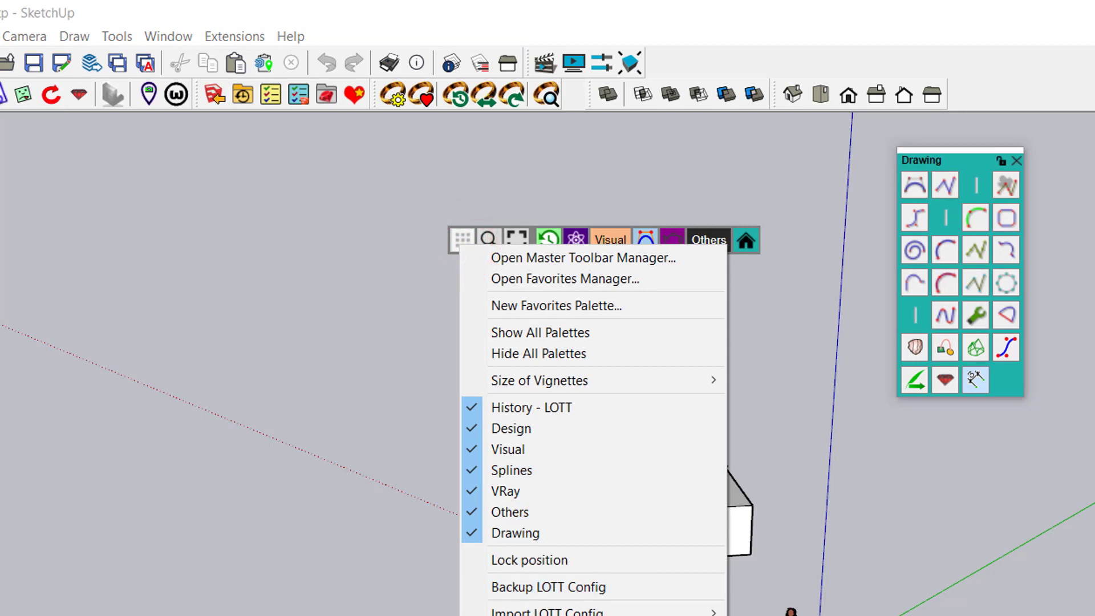
pyautogui.click(548, 615)
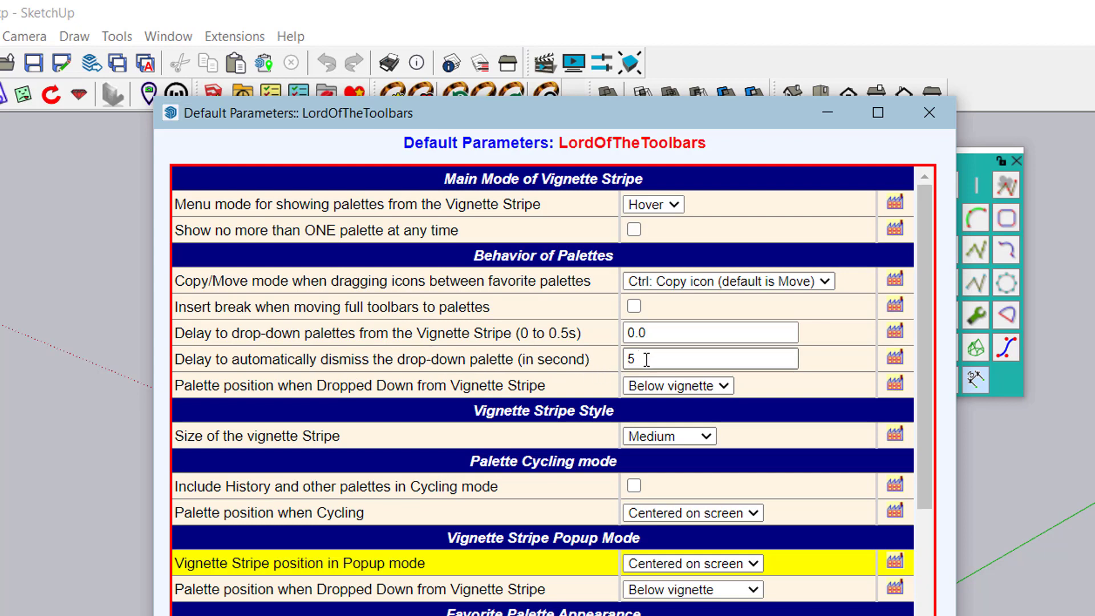
pyautogui.moveTo(647, 360)
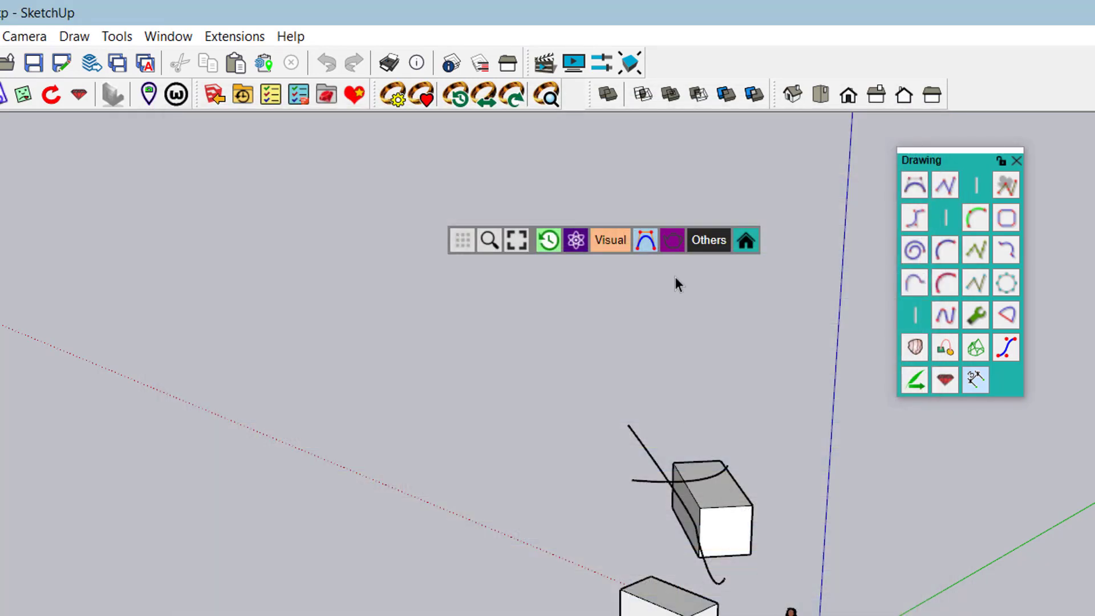
pyautogui.click(609, 241)
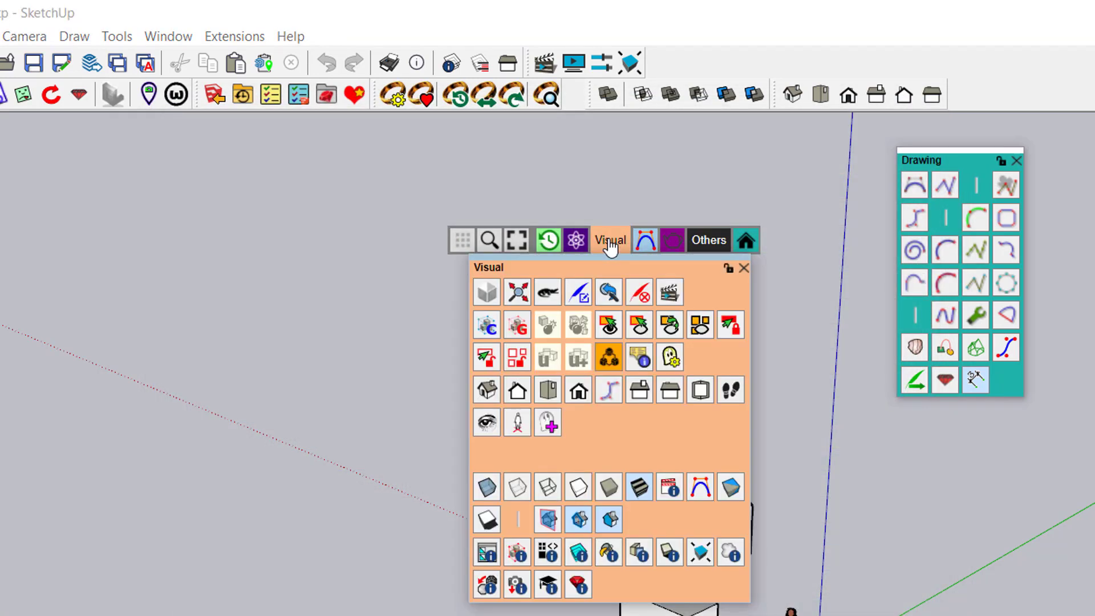
pyautogui.click(676, 160)
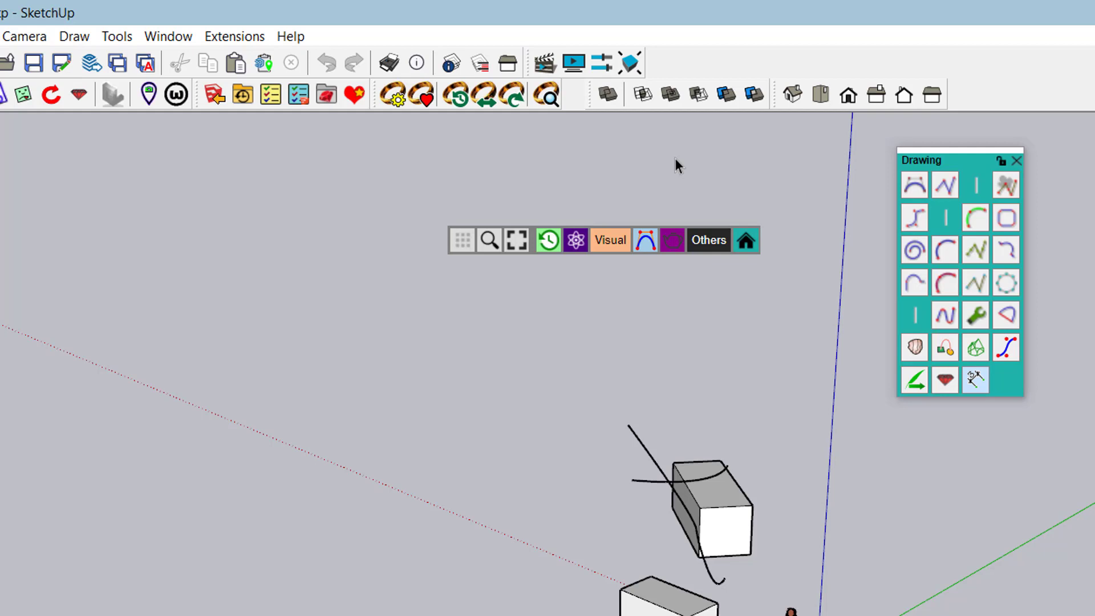
# Review the position options for palettes dropped down from the vignette stripe in the default parameters, then close the dialog
pyautogui.click(463, 240)
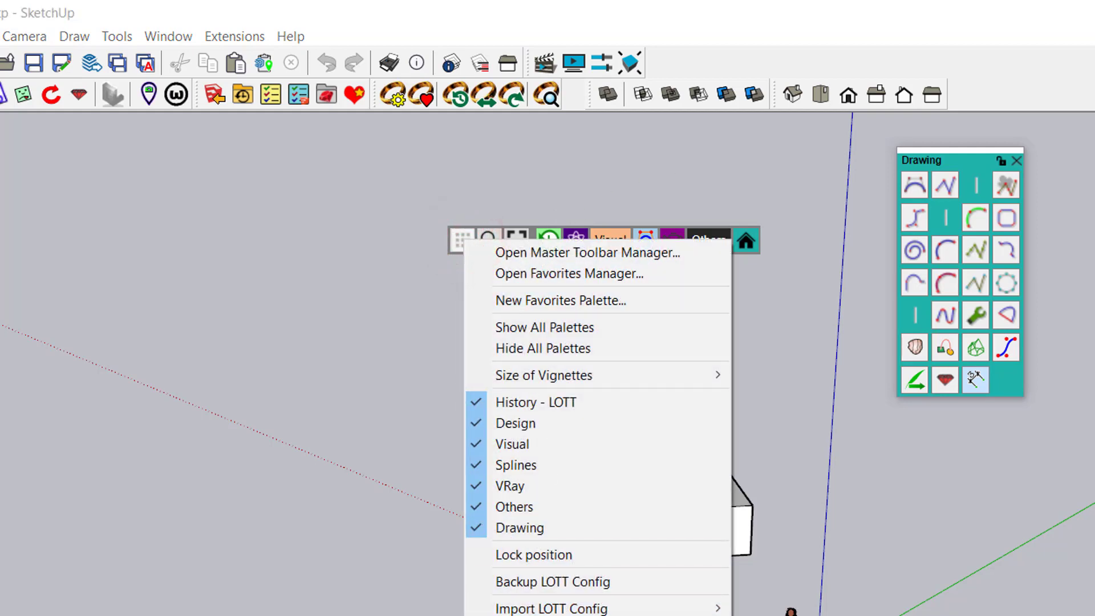
pyautogui.click(547, 615)
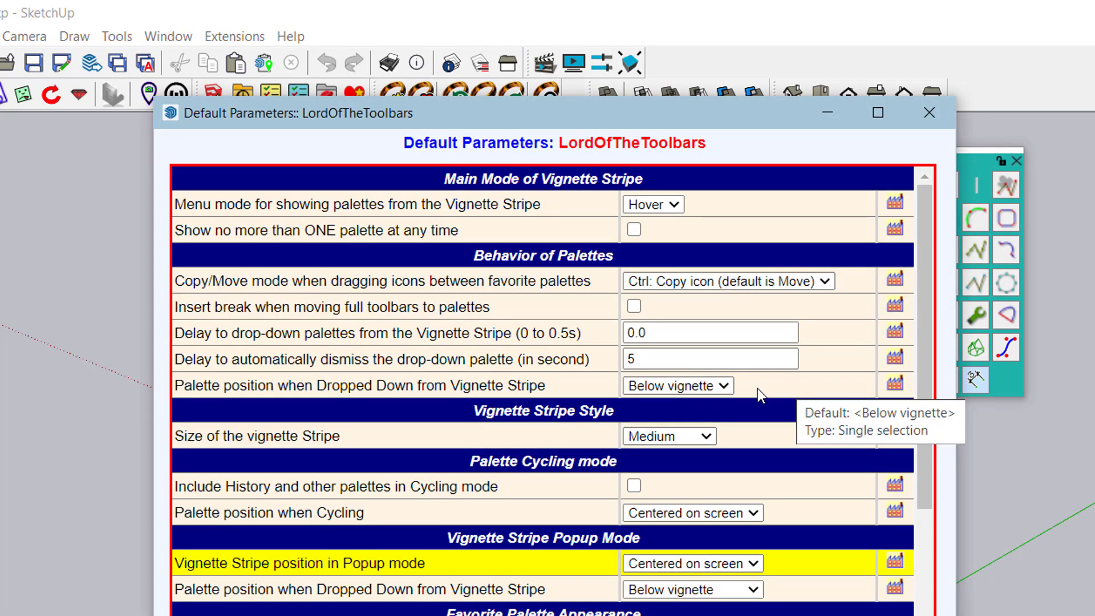
pyautogui.click(725, 387)
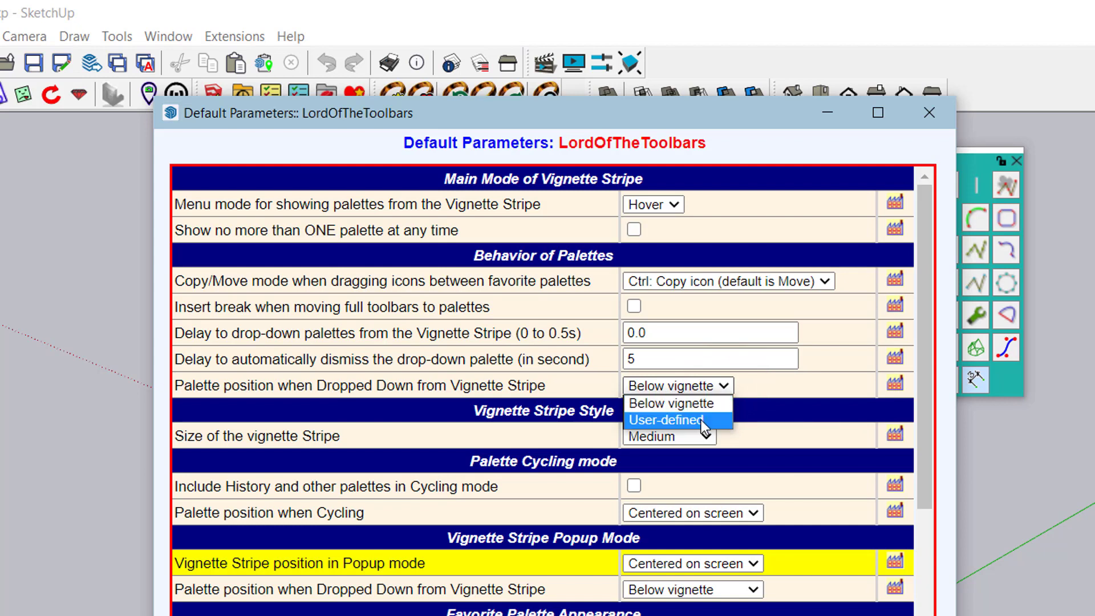
pyautogui.click(724, 388)
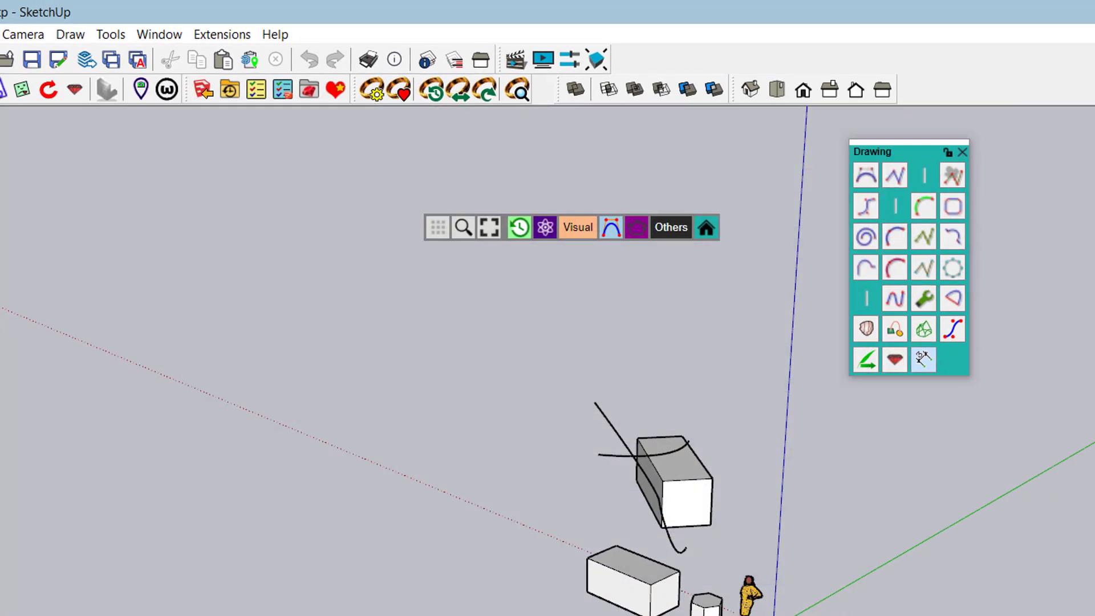
# Move the vignette stripe to the lower edge of the drawing area and test dropping down the Visual, Others and Drawing palettes
pyautogui.click(628, 553)
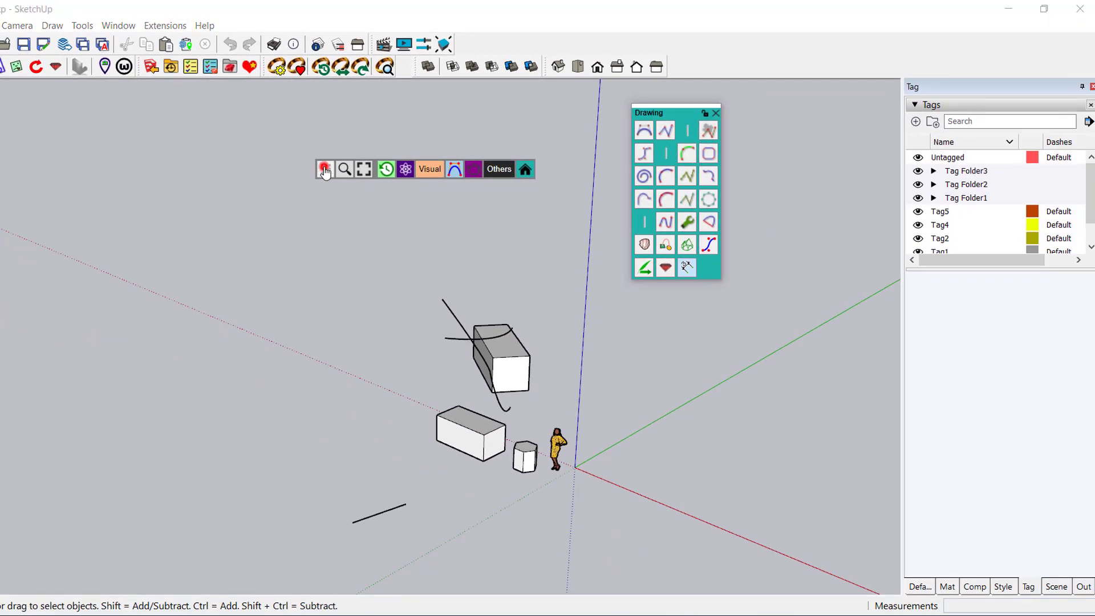
pyautogui.moveTo(325, 171); pyautogui.dragTo(314, 586)
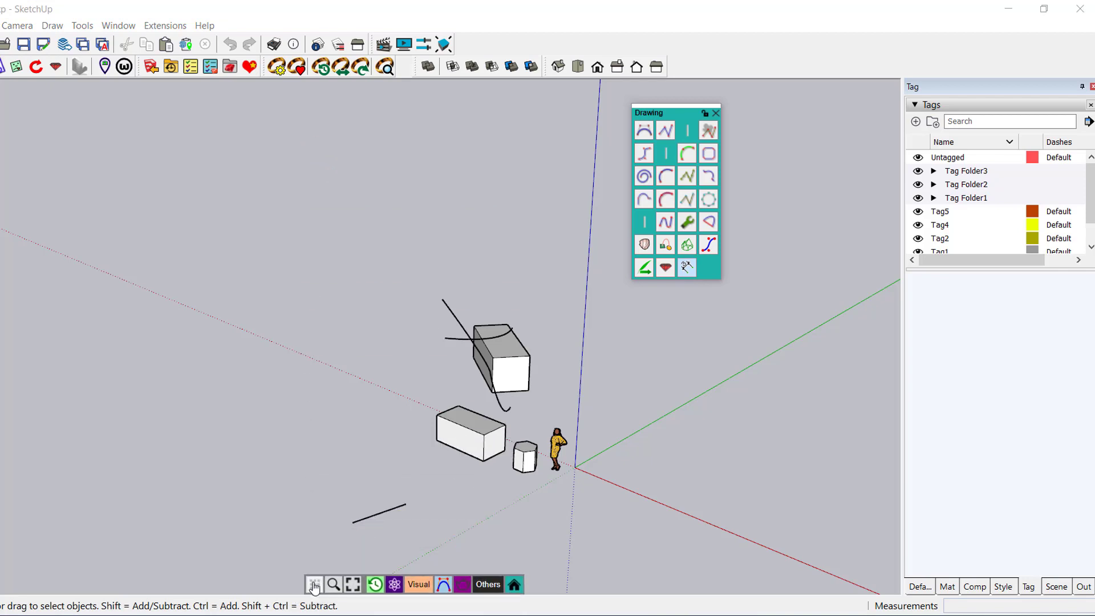
pyautogui.click(421, 584)
pyautogui.click(488, 585)
pyautogui.click(514, 585)
# Move the vignette stripe back to the upper part of the drawing area and review the stripe size options in the default parameters
pyautogui.moveTo(311, 587); pyautogui.dragTo(324, 130)
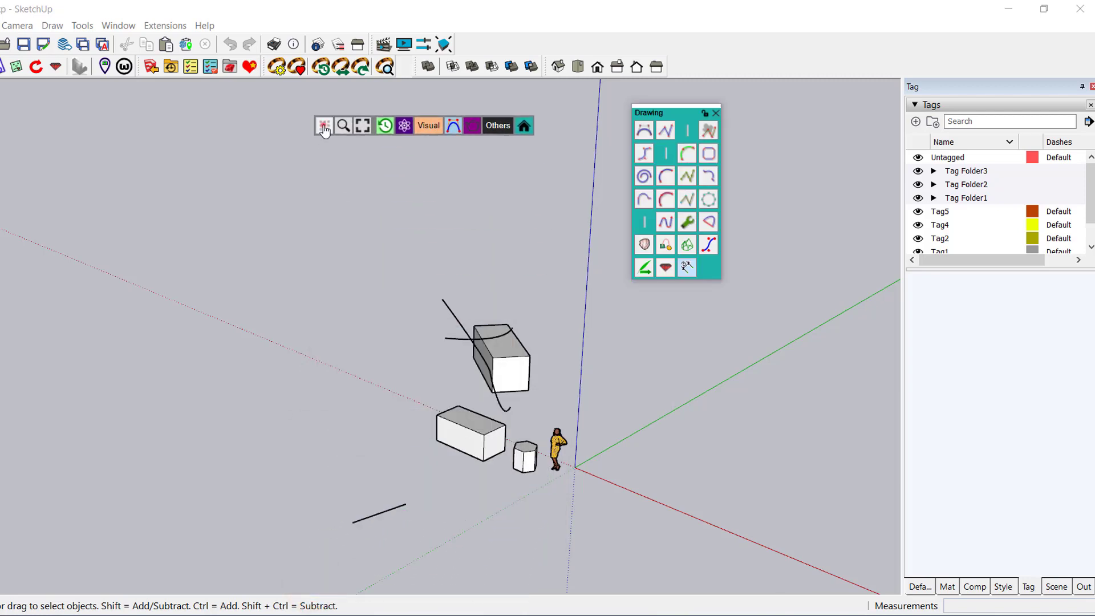
pyautogui.click(324, 129)
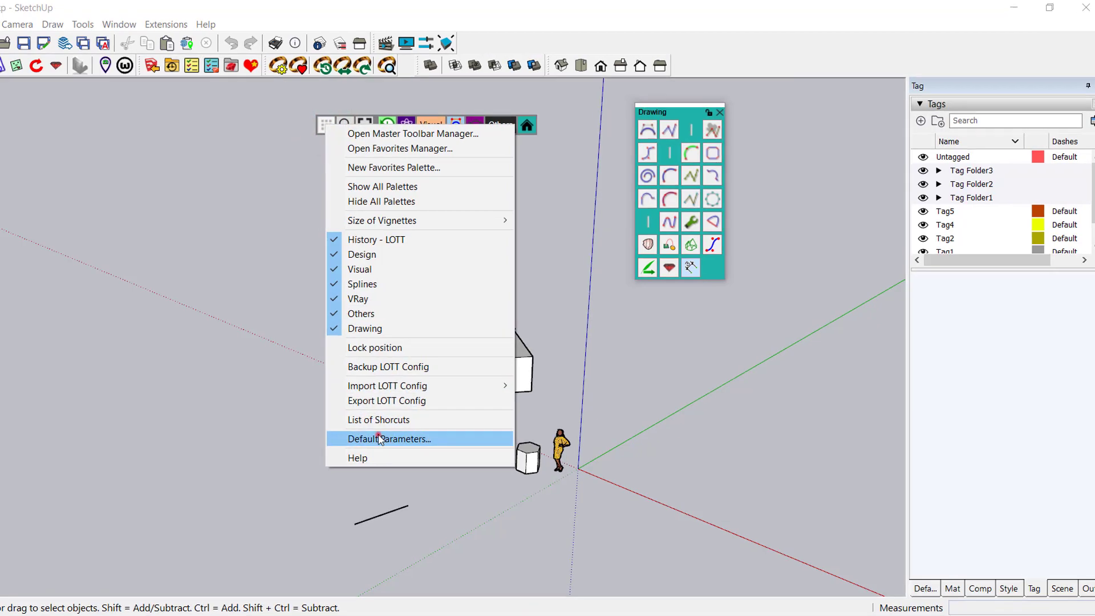
pyautogui.click(388, 438)
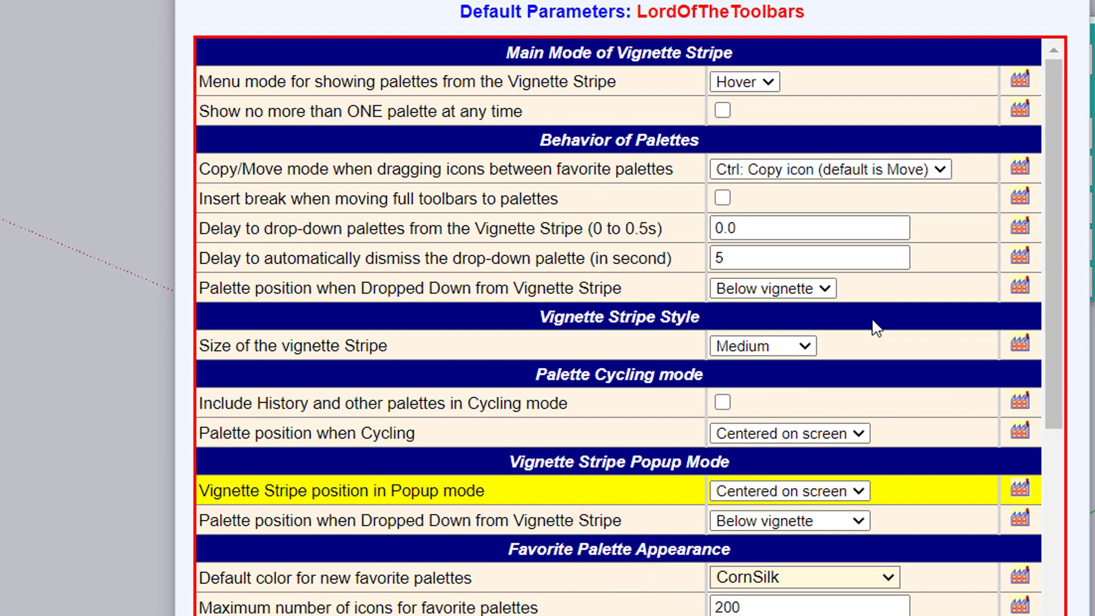
pyautogui.click(807, 347)
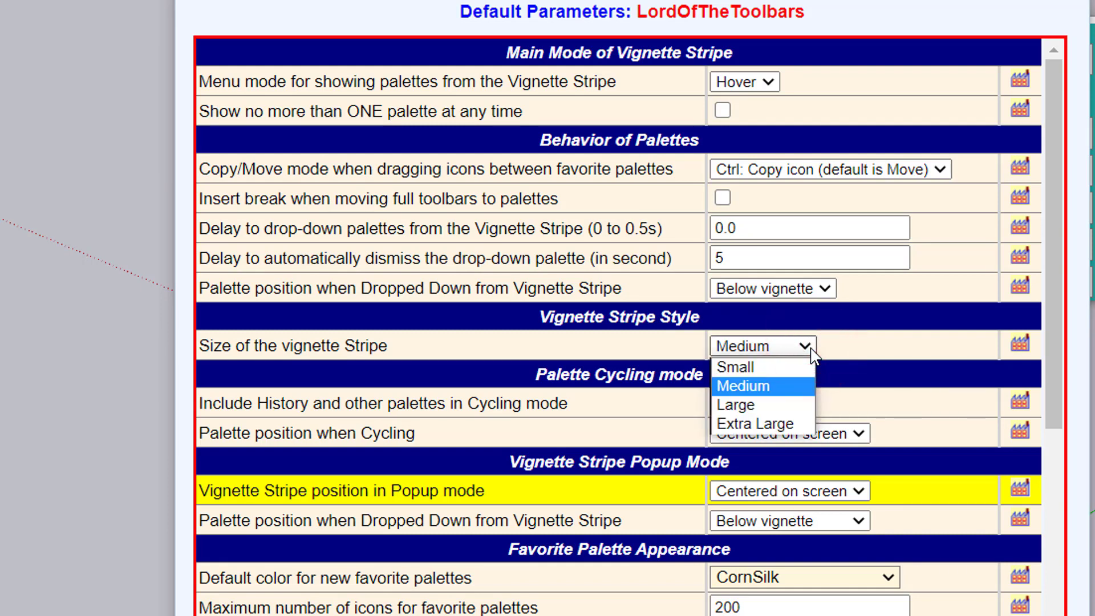
pyautogui.click(810, 347)
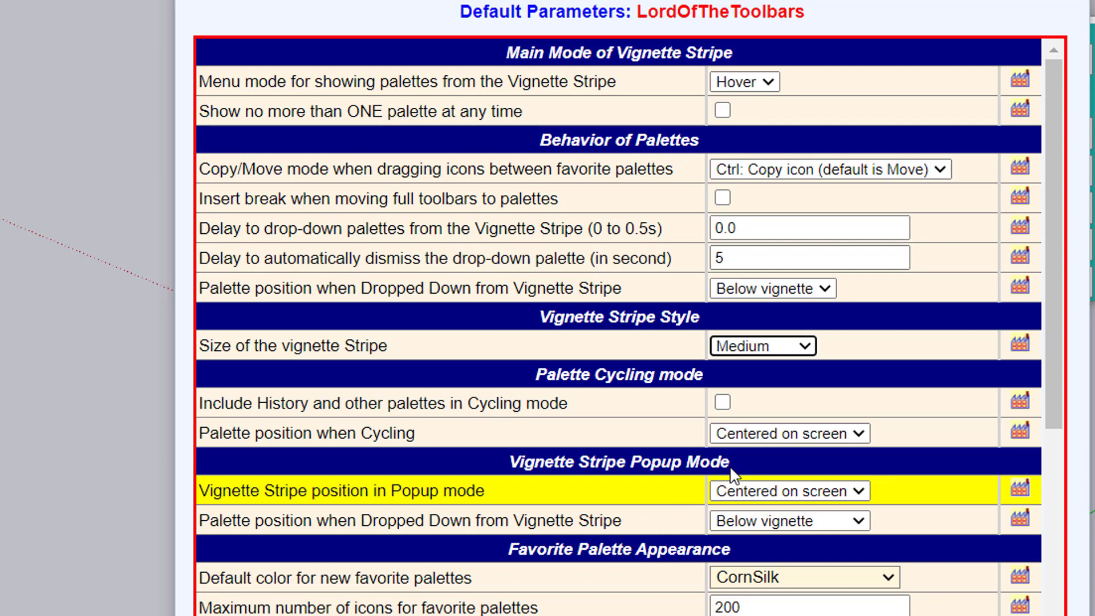
# Review the popup mode palette position options and the parameter for including History in cycling mode, then close the default parameters
pyautogui.click(860, 520)
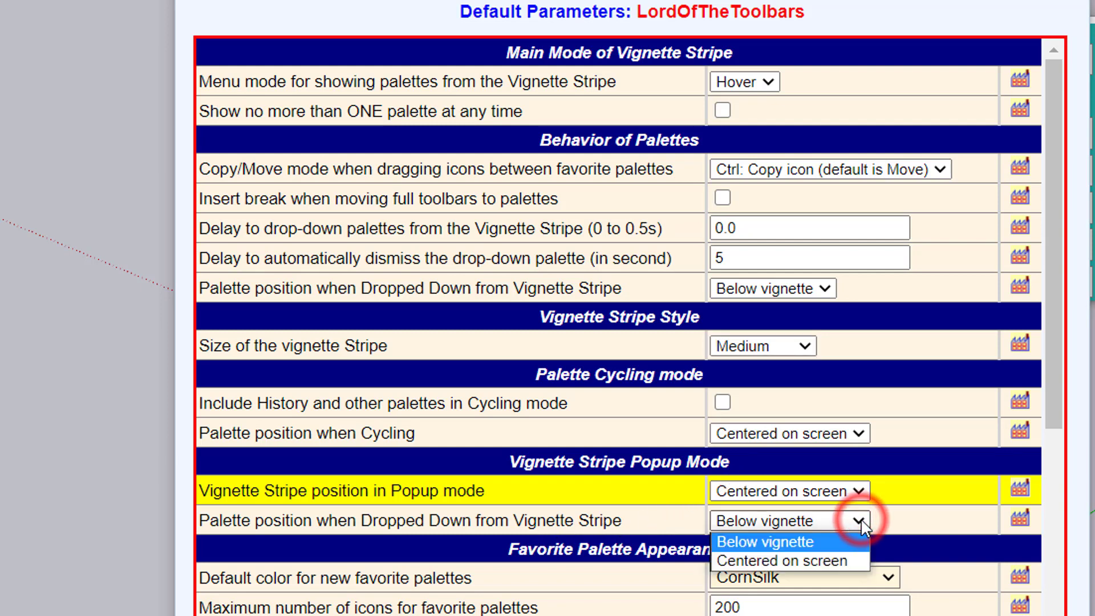
pyautogui.click(861, 520)
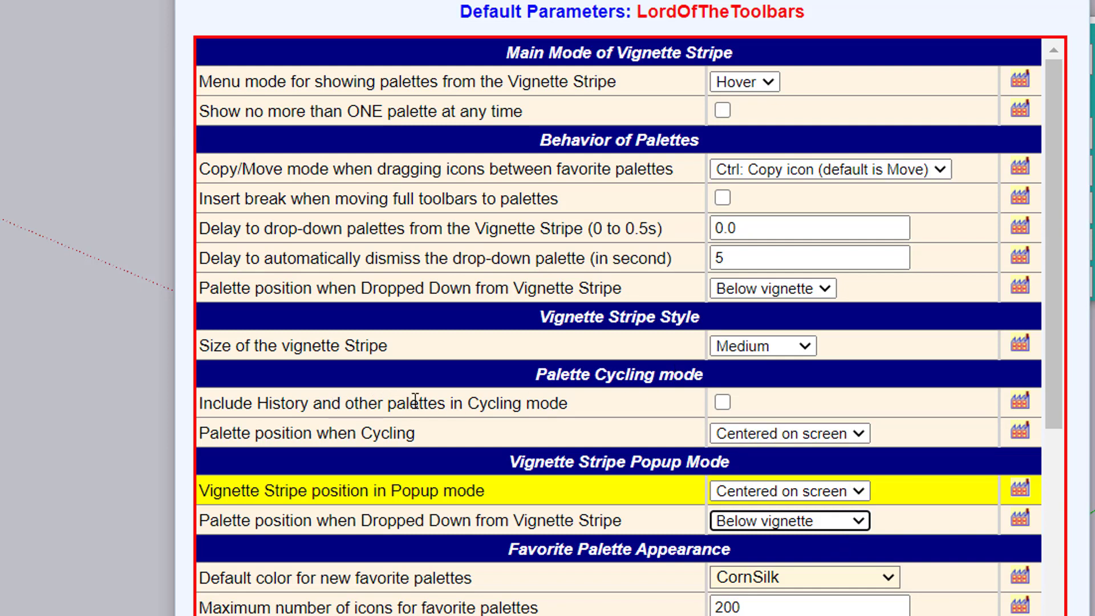
pyautogui.moveTo(473, 404)
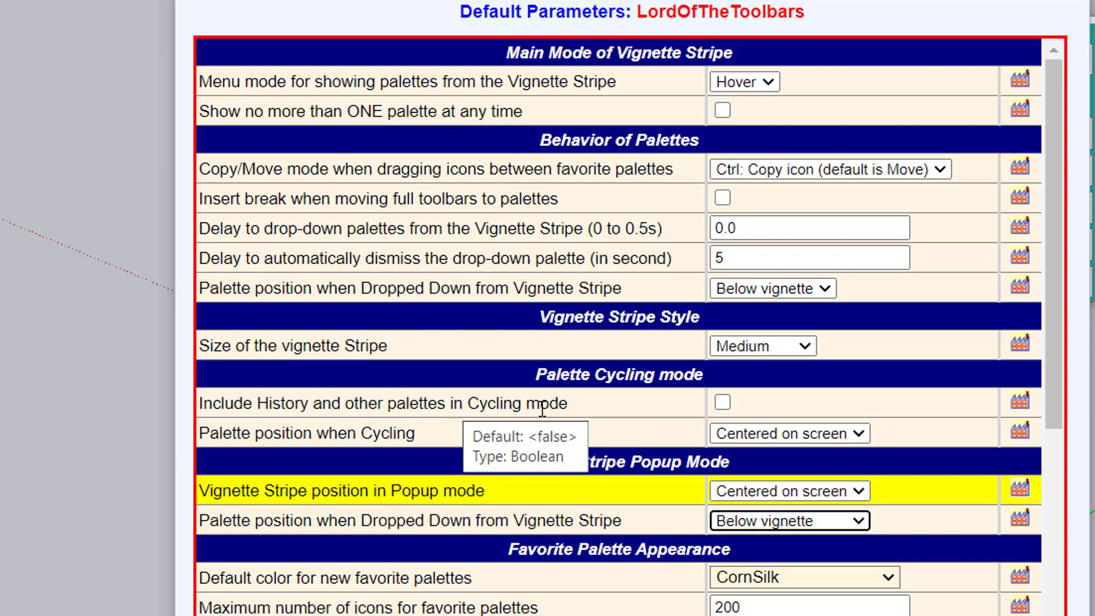
pyautogui.moveTo(579, 406)
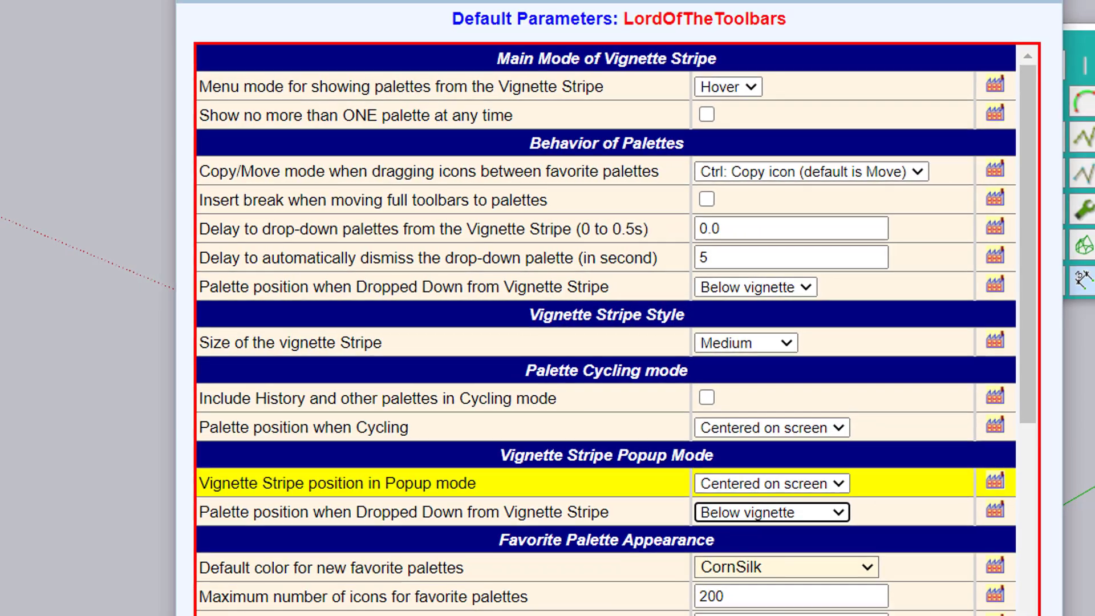
pyautogui.click(770, 585)
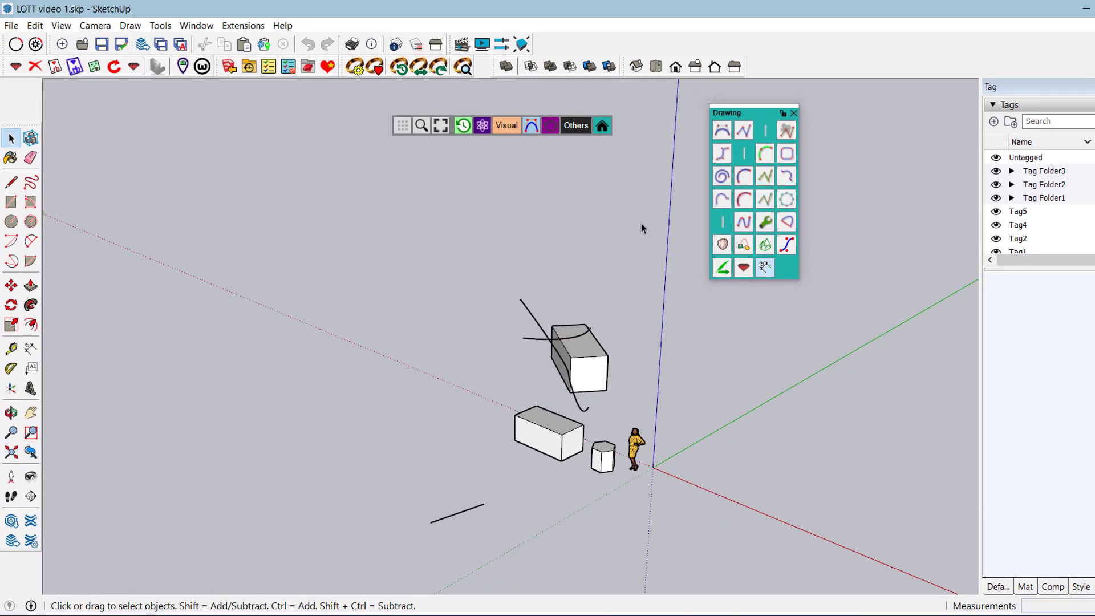